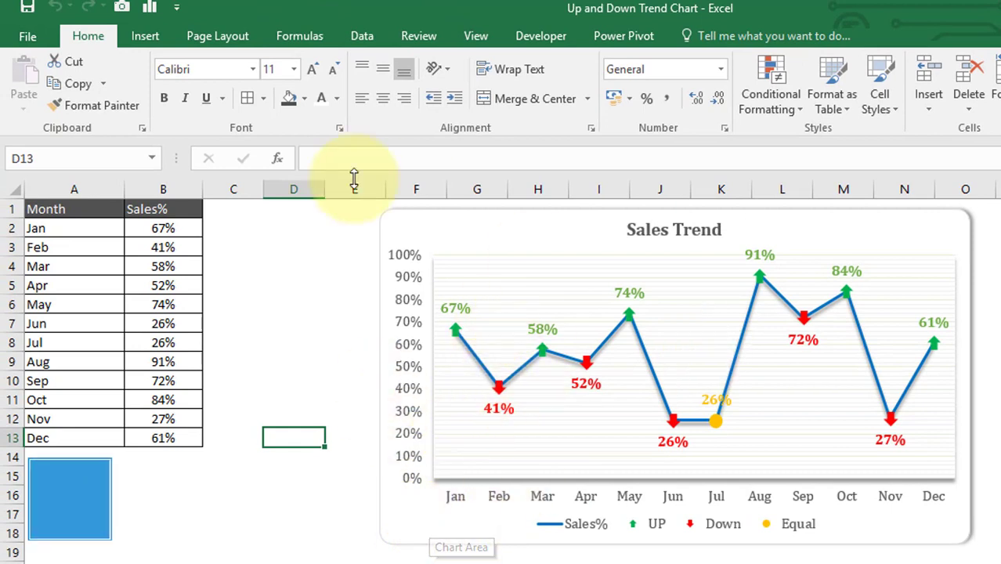
- Examine the sample Month and Sales% data, its formula, and the up, down and equal markers on the Sales Trend chart
drag(58, 209, 185, 441)
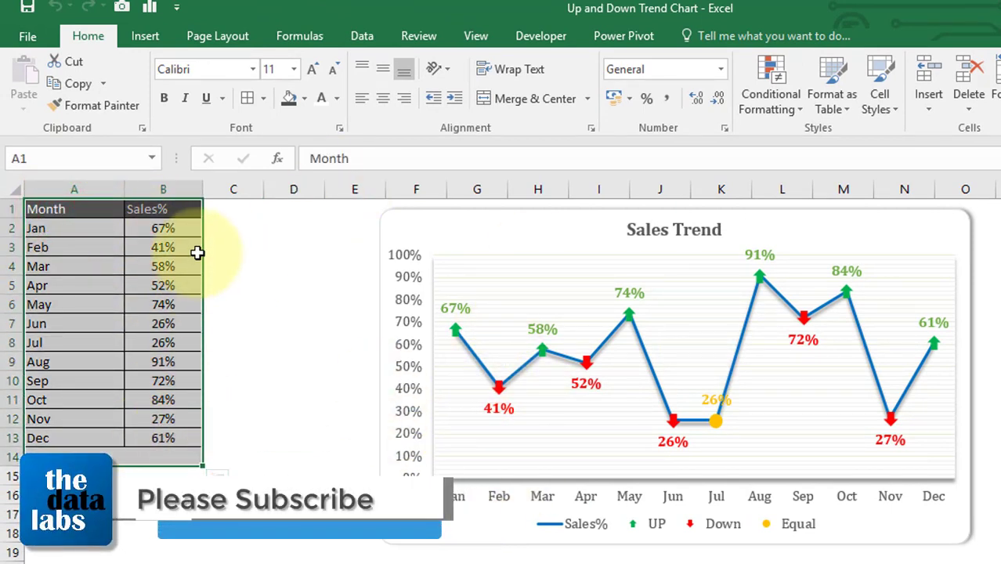
drag(179, 228, 170, 423)
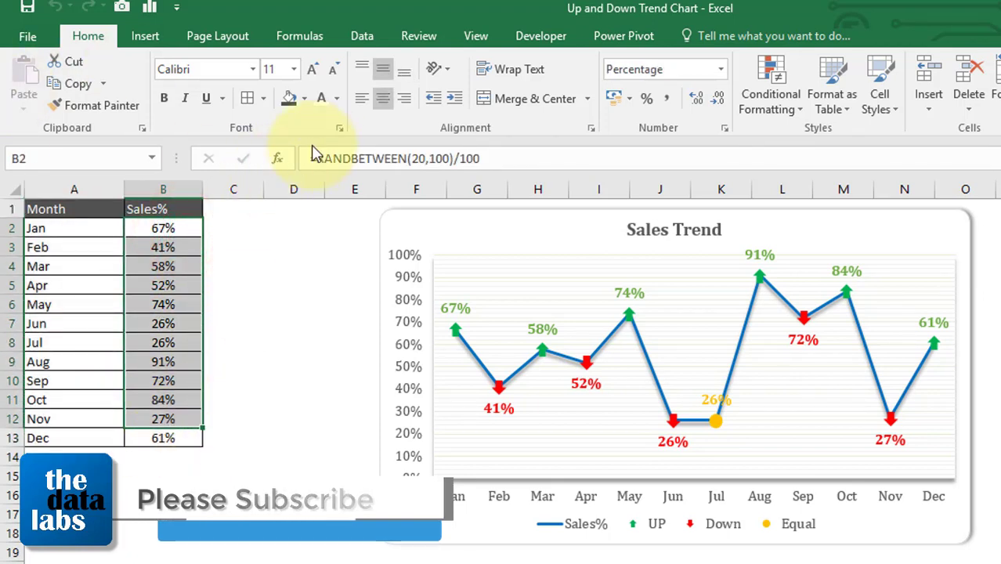
click(330, 301)
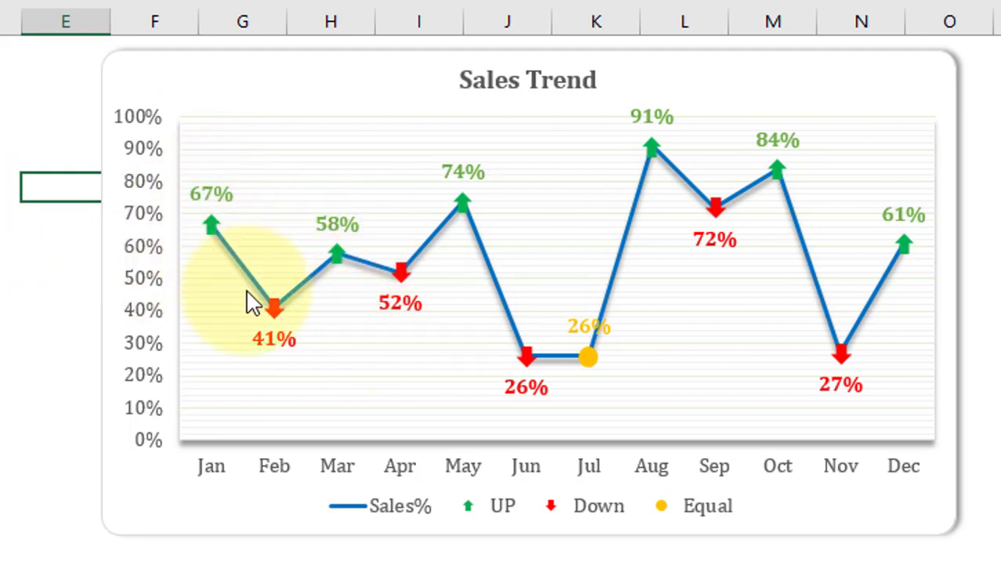
mouse_move(281, 328)
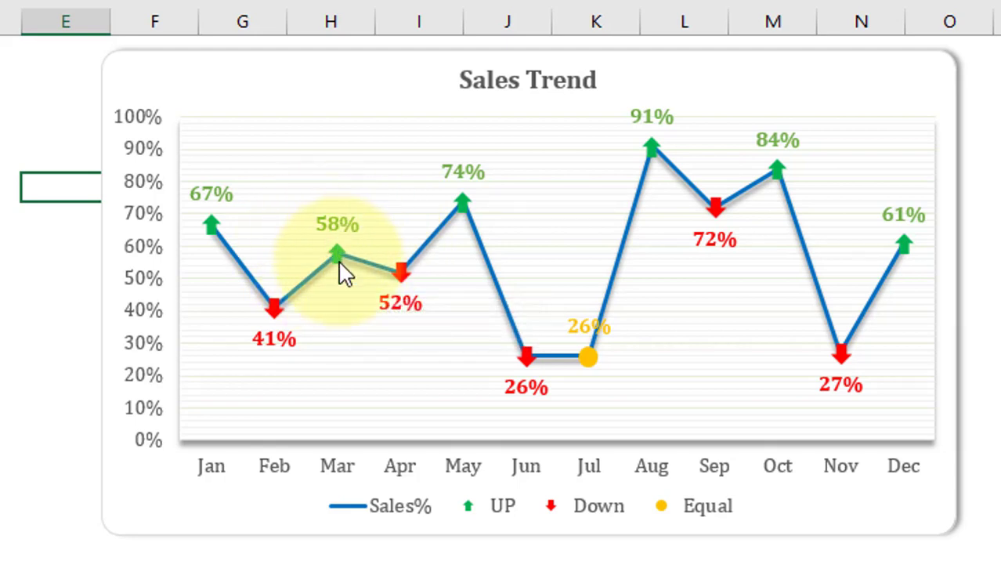
mouse_move(336, 257)
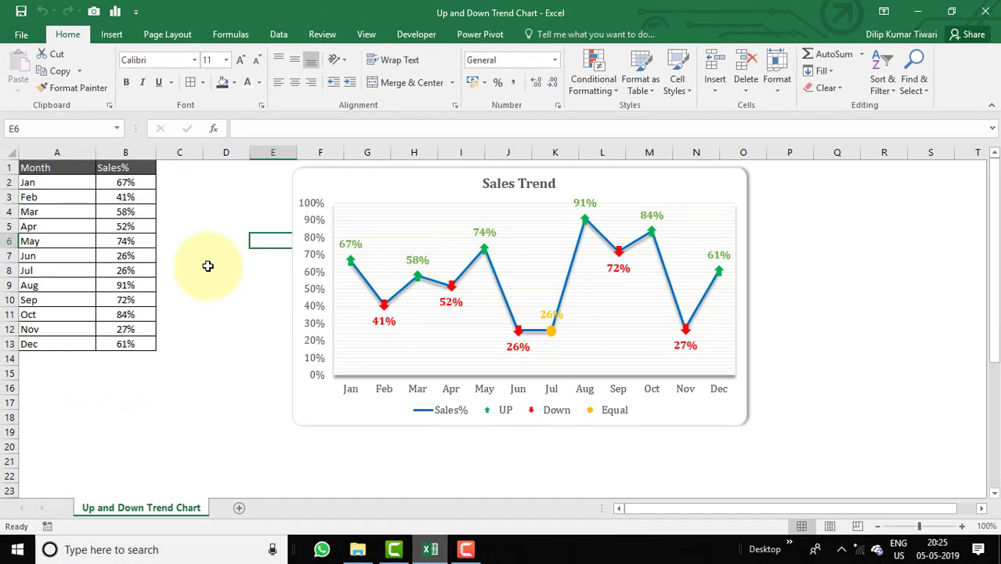
- Create a new workbook and save it as the macro-enabled workbook "Up and Down Trend Chart - Exercise"
key(ctrl+n)
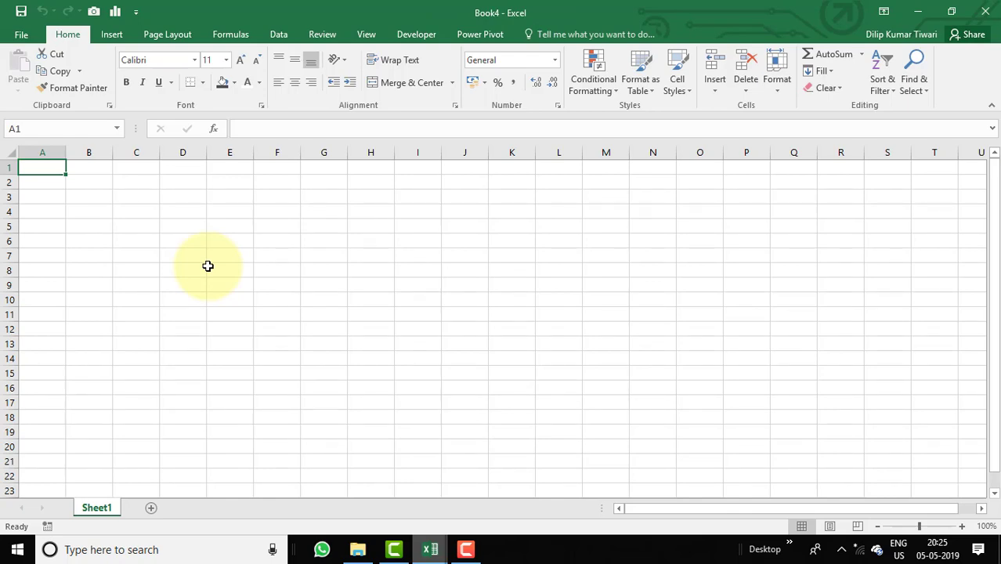
key(F12)
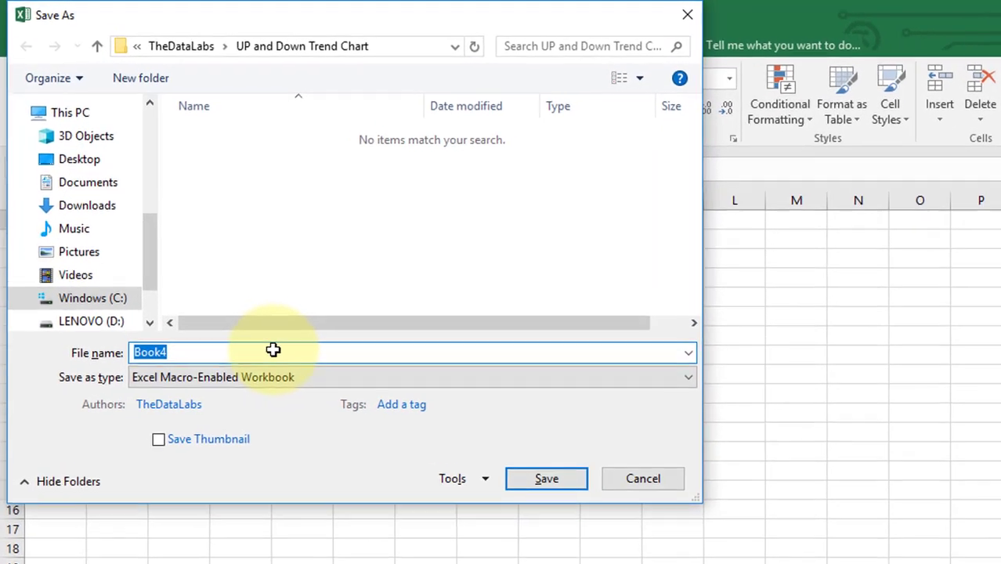
text(U)
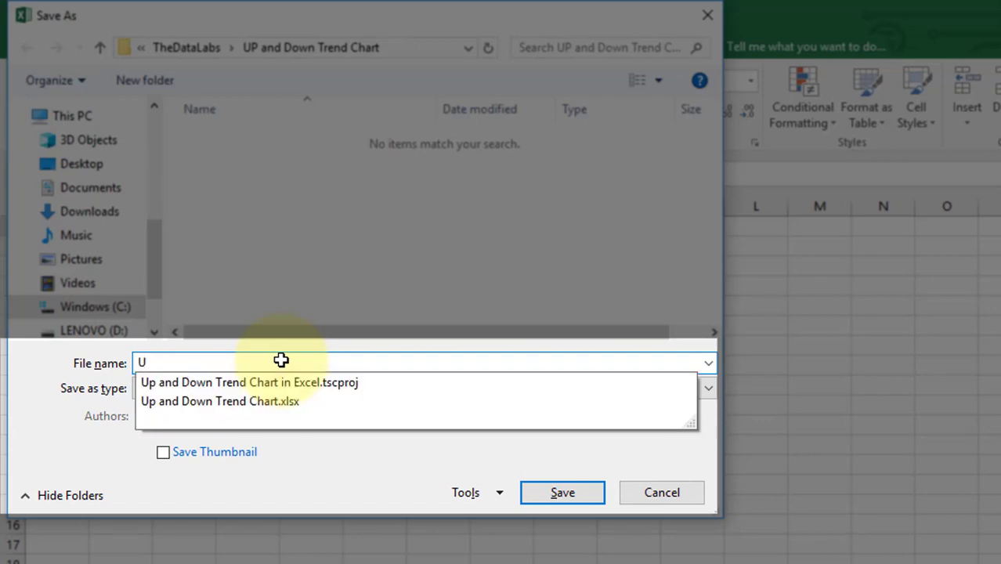
text(pa)
key(BackSpace)
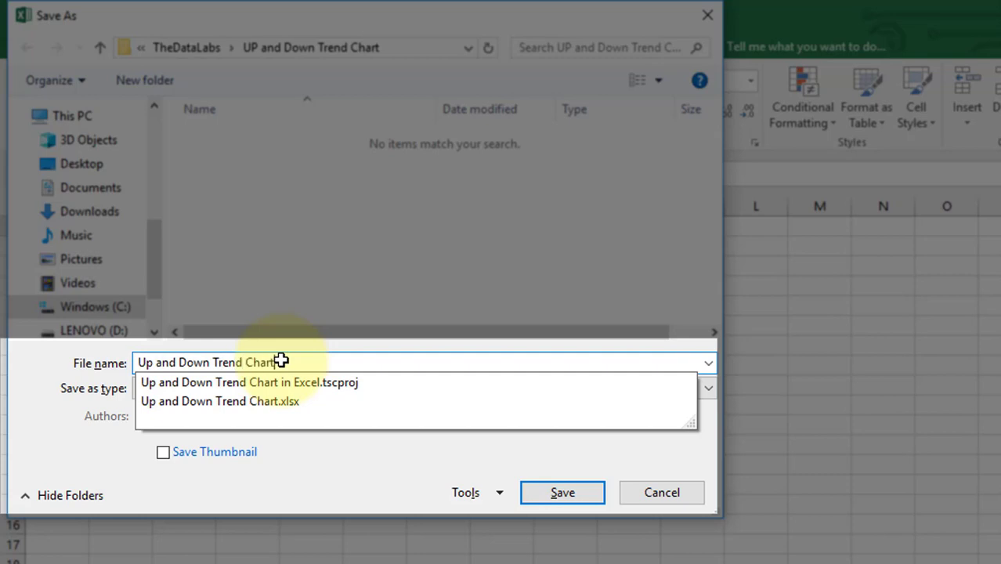
text(Te)
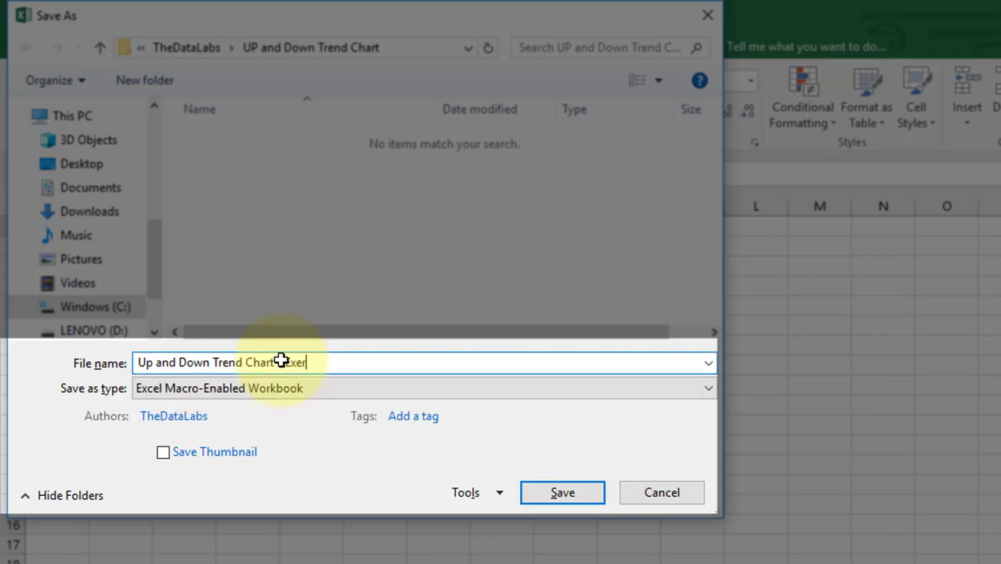
key(Return)
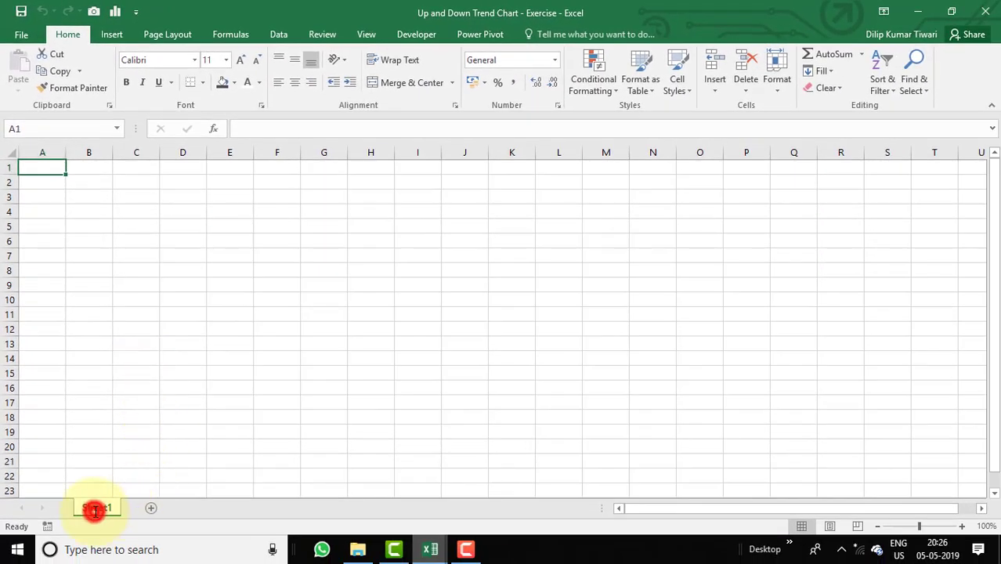
- Rename Sheet1 as "Up and Down Chart"
double_click(95, 511)
text(Up a)
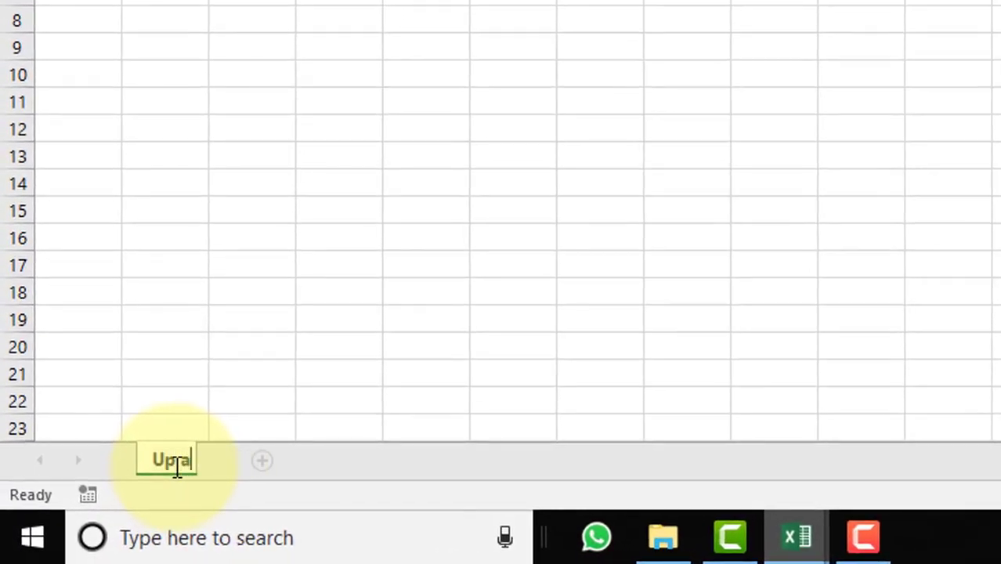
text(nd Down Cha)
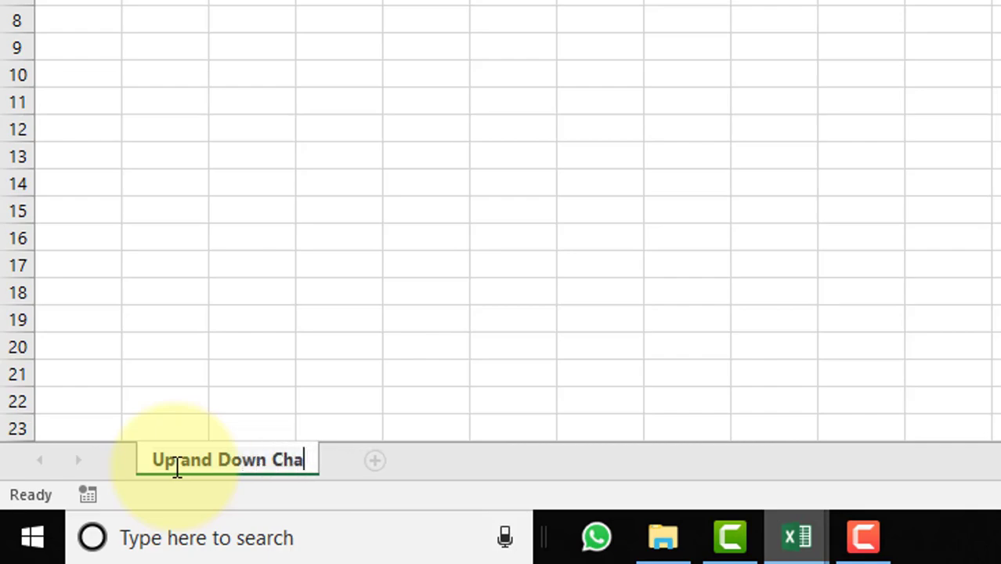
text(rt)
key(Return)
click(67, 300)
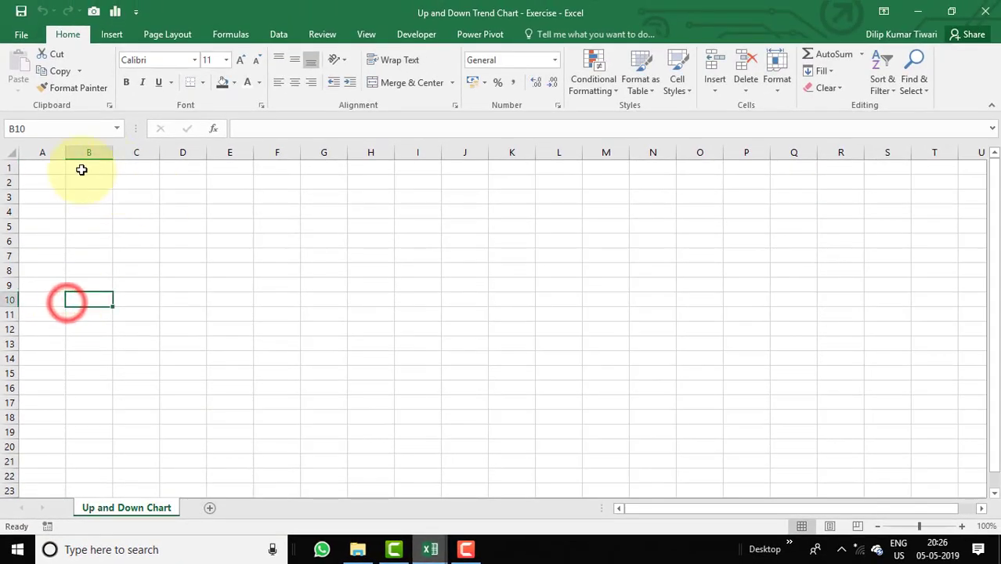
- Enter the headers Month and Sales in A1:B1 and fill A2:A13 with the months Jan to Dec
click(57, 163)
text(Month)
key(Tab)
text(Sales)
key(Return)
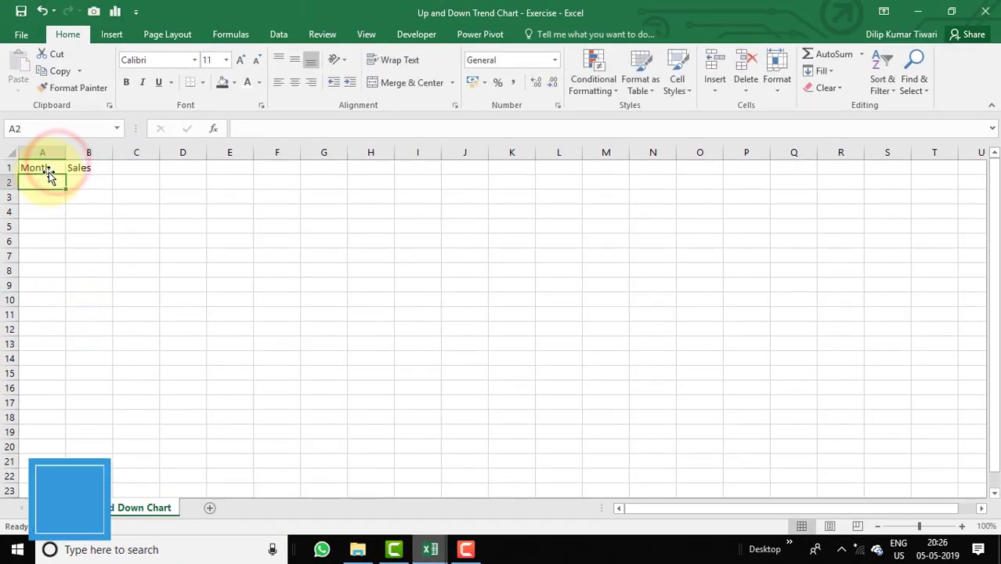
text(Jan)
key(Return)
text(Feb)
drag(44, 175, 39, 357)
- Enter =RANDBETWEEN(20,100)/100 in B2 and fill the formula down to B13
click(93, 182)
text(=rand)
key(Down)
key(Tab)
text(20,)
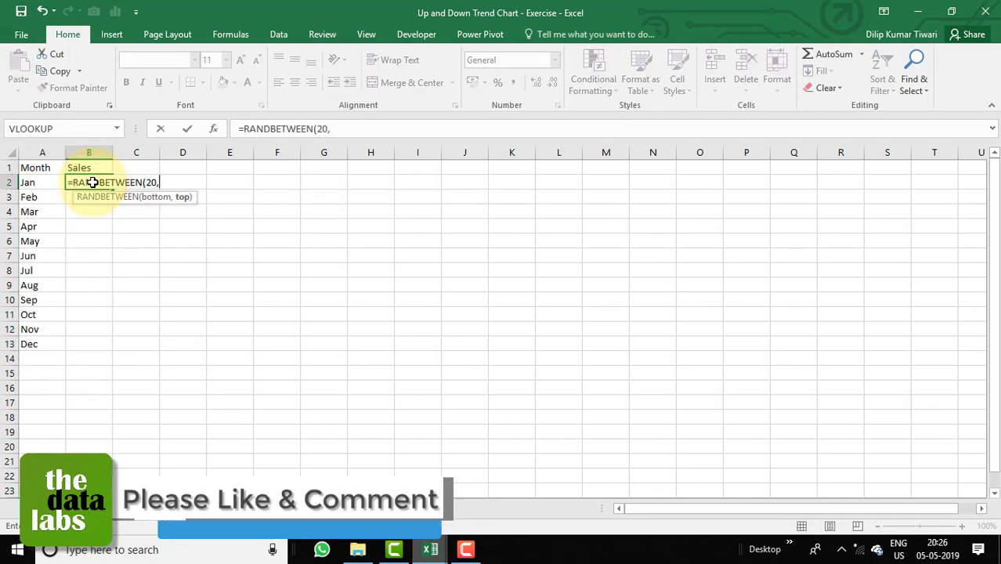
text(100)/100)
key(Return)
key(Left)
key(ctrl+Down)
key(Right)
key(ctrl+shift+Up)
key(ctrl+d)
- Apply all borders to the table A1:B13 and widen columns A and B
key(ctrl+Home)
key(ctrl+shift+Right)
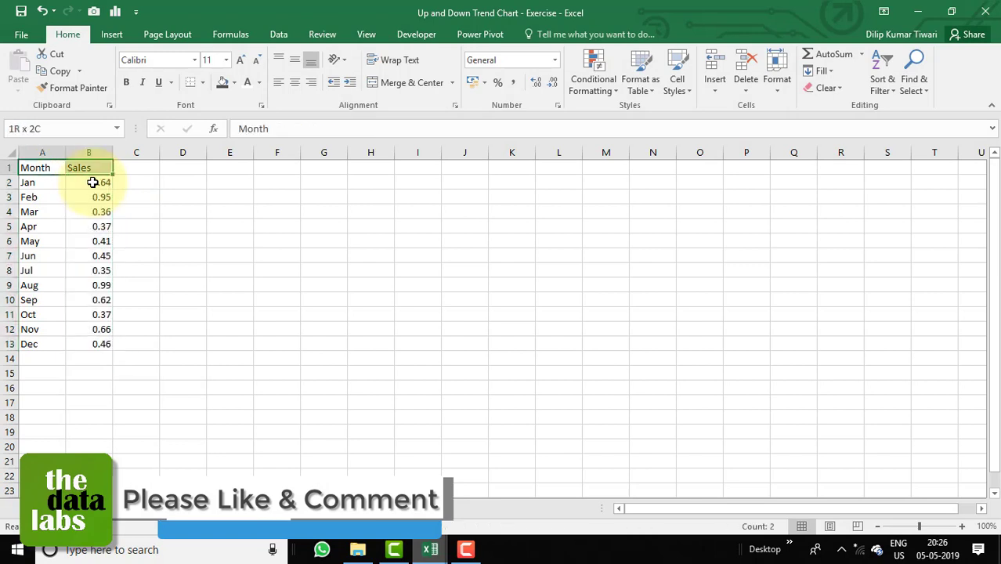
key(ctrl+shift+Down)
key(alt+h)
key(b)
key(a)
drag(64, 153, 117, 154)
drag(164, 153, 168, 342)
- Give the header row a dark grey fill with white text and format the sales values as percentages
click(87, 163)
shift+click(166, 164)
click(220, 81)
click(247, 80)
click(497, 82)
click(270, 201)
- Center the table A1:B13 both vertically and horizontally within its cells
click(94, 166)
shift+click(158, 341)
click(295, 60)
click(296, 82)
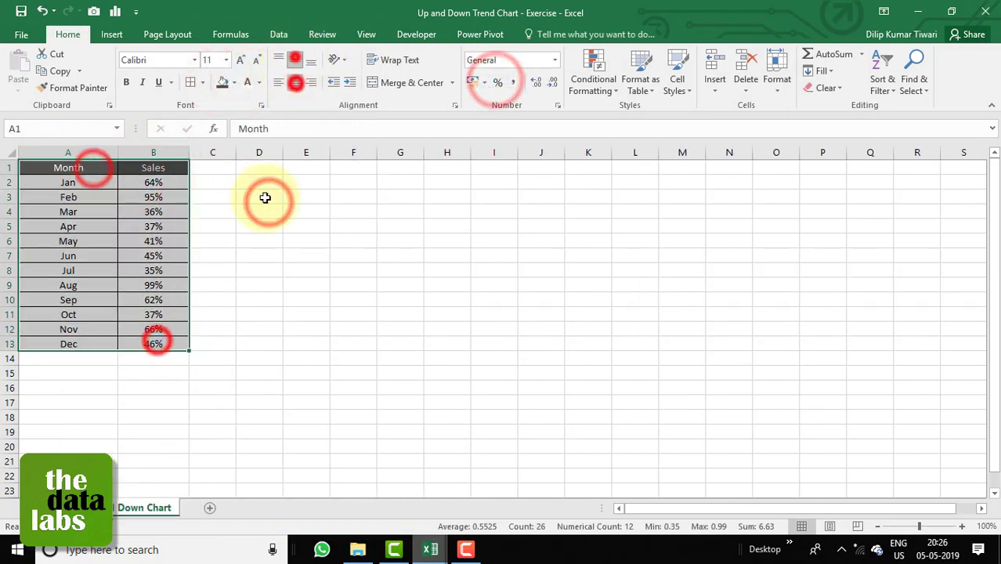
- Hide the gridlines on the Up and Down Chart sheet
click(264, 207)
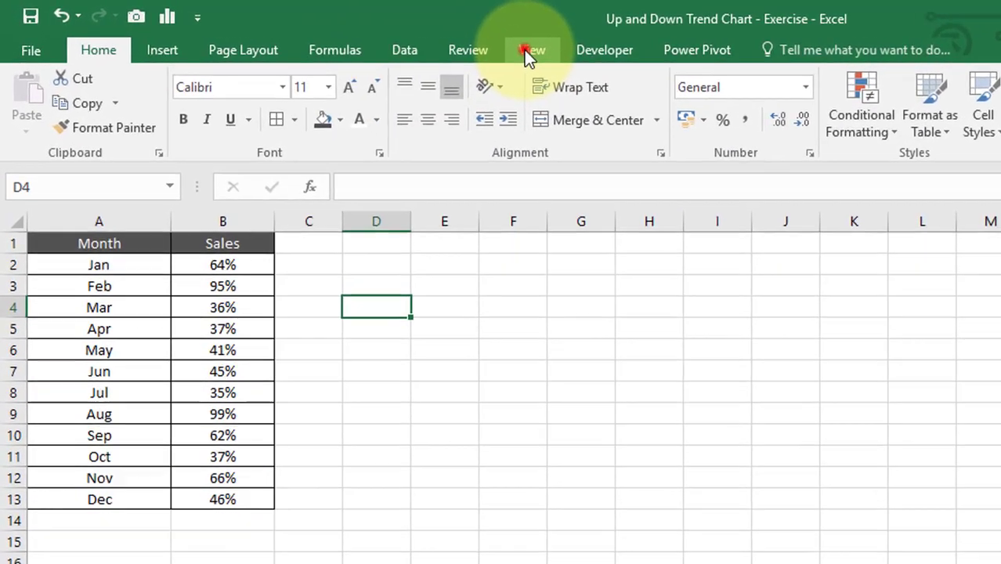
click(525, 50)
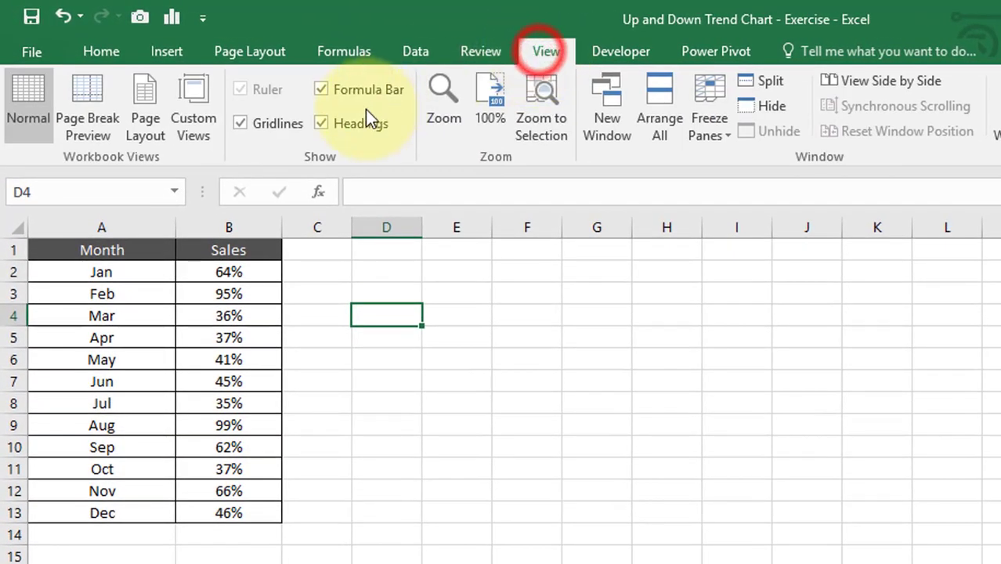
click(274, 132)
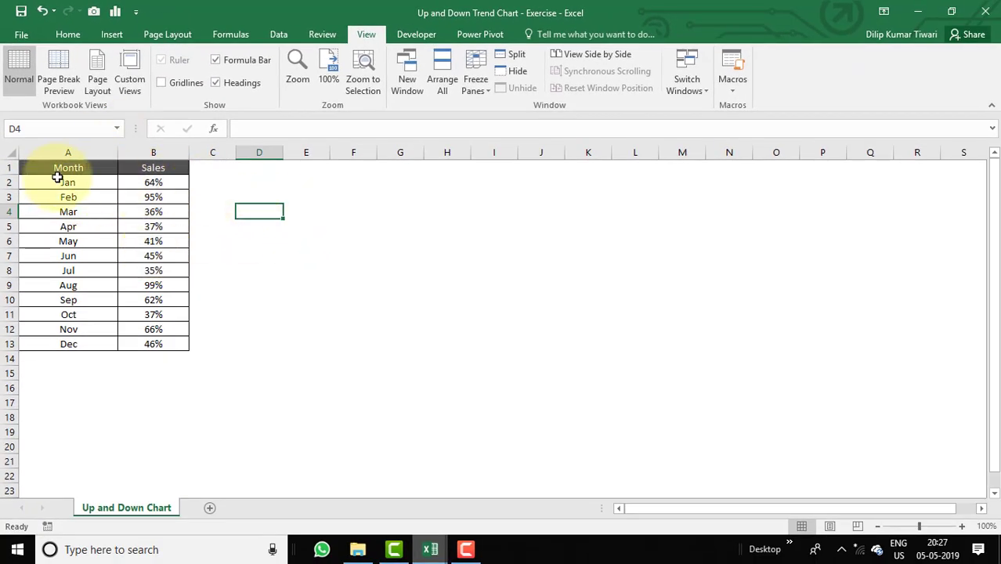
- Change the header in B1 to Sales%
click(168, 168)
click(290, 128)
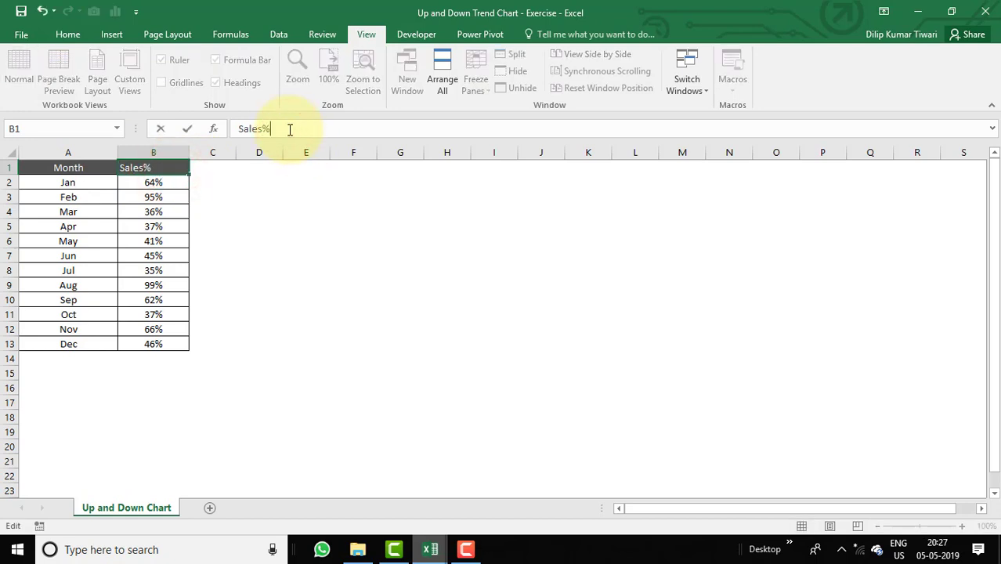
text(%)
key(Return)
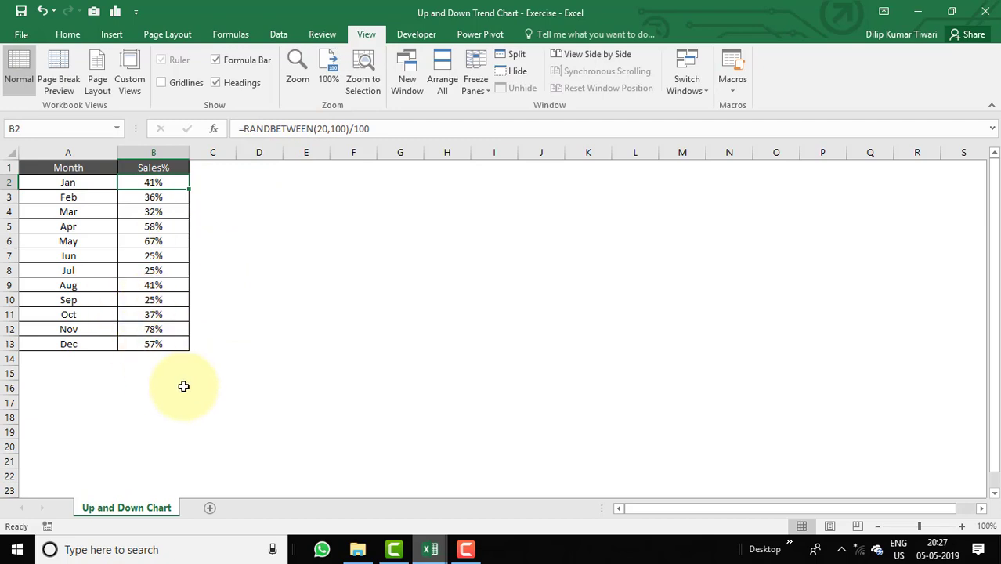
- Switch to the Up and Down Trend Chart workbook and examine the finished Sales Trend chart's markers
mouse_move(430, 550)
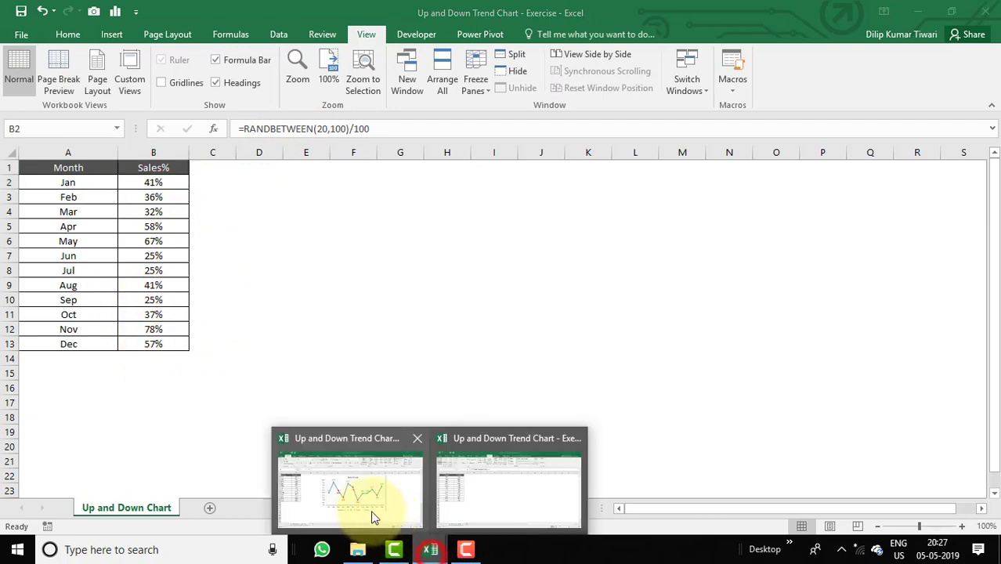
click(369, 510)
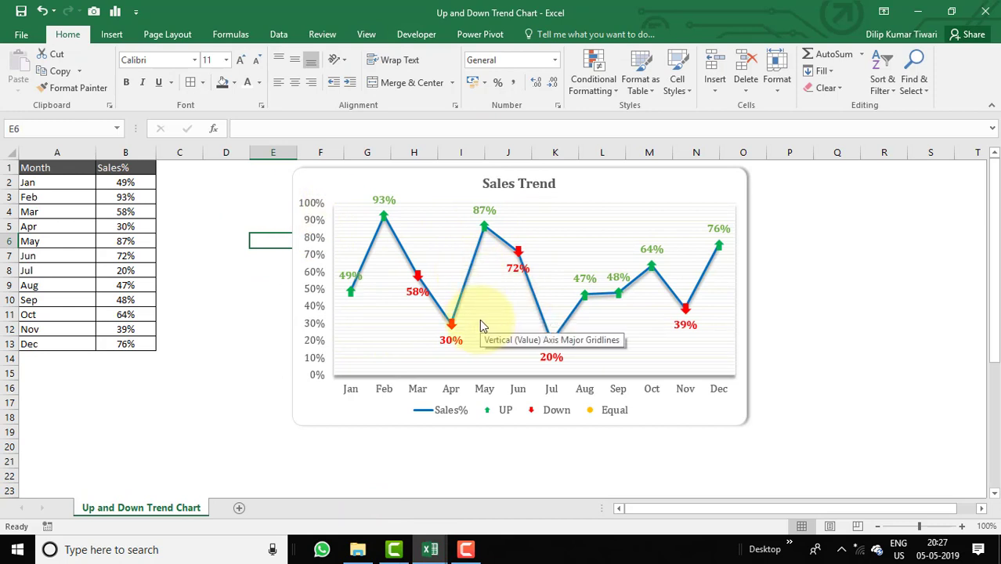
mouse_move(353, 298)
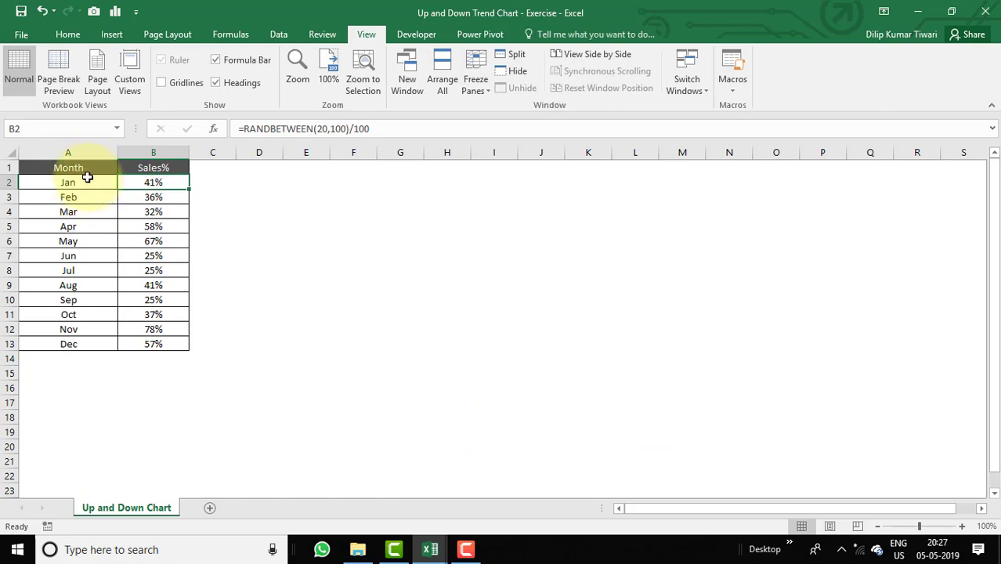
- Copy the table A1:B13 and paste it as linked cells starting at A17
click(83, 169)
drag(167, 350, 165, 343)
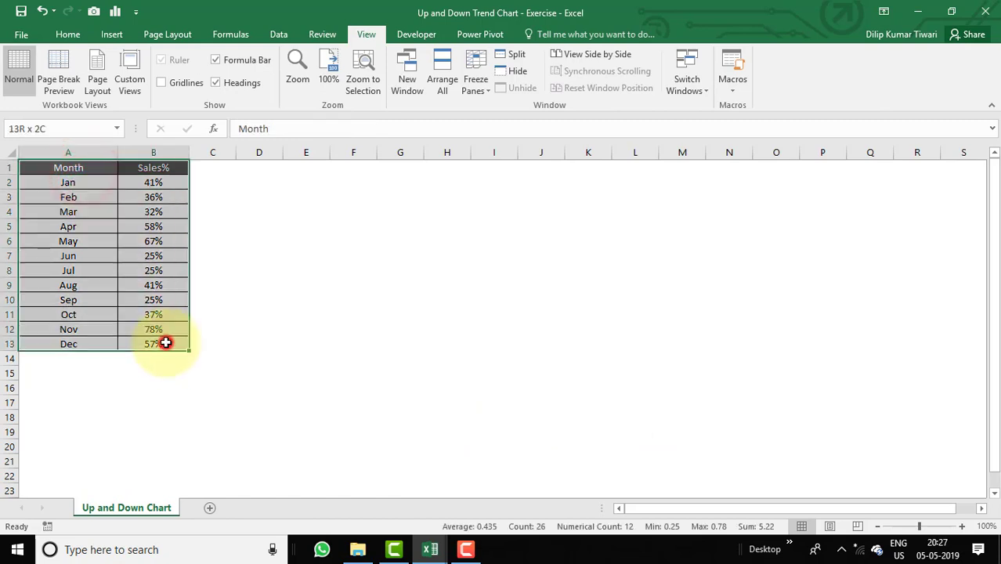
key(ctrl+c)
click(45, 401)
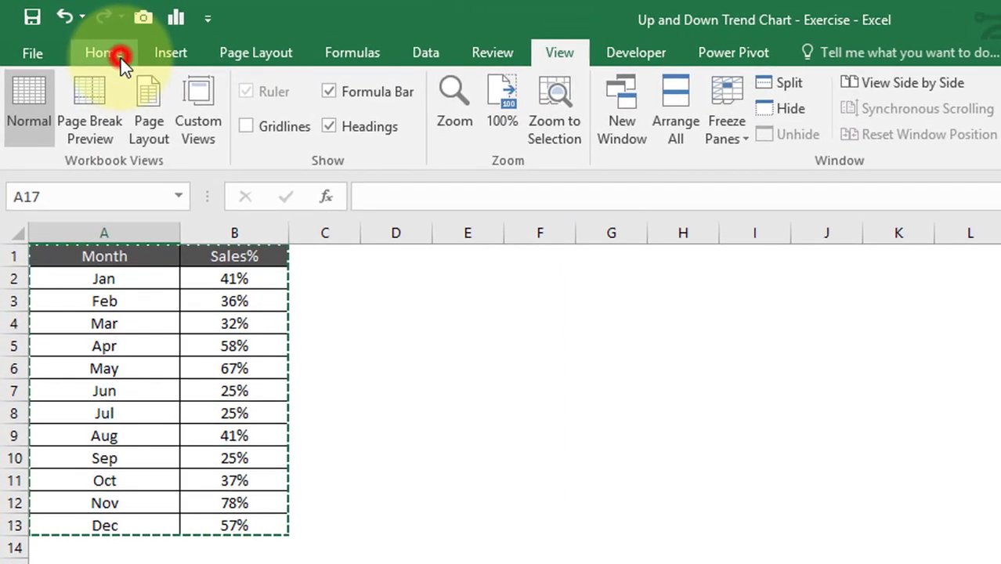
click(120, 58)
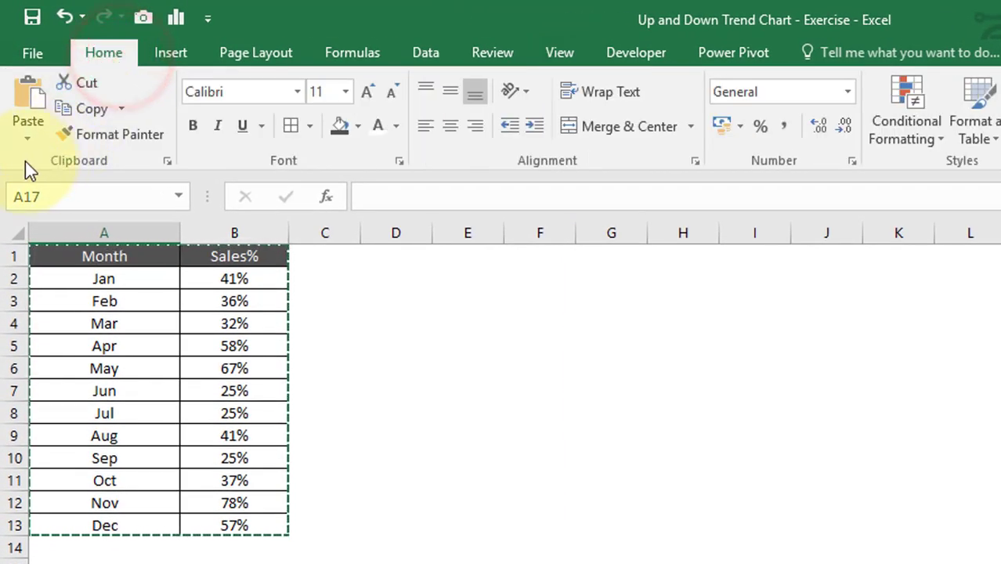
click(29, 138)
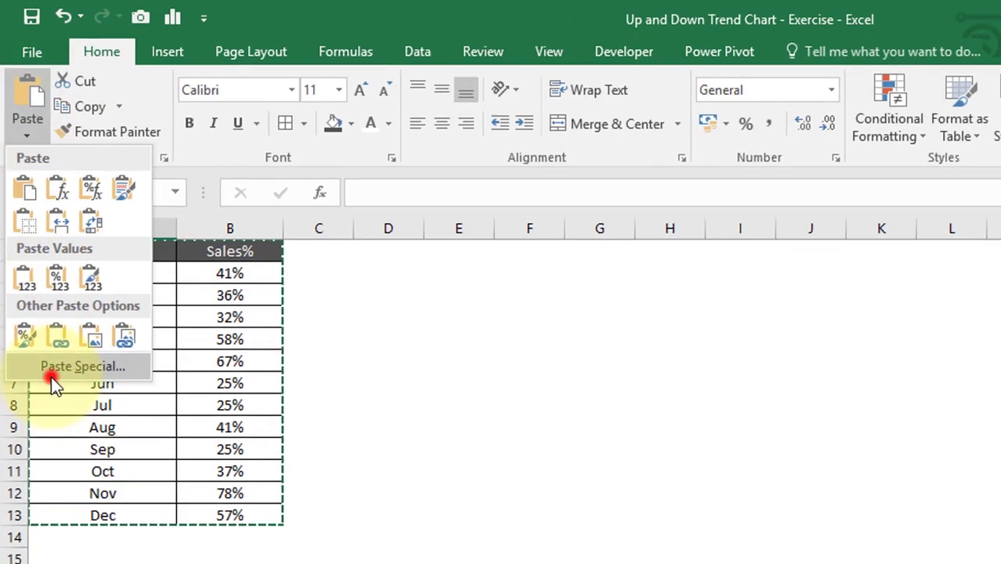
click(51, 373)
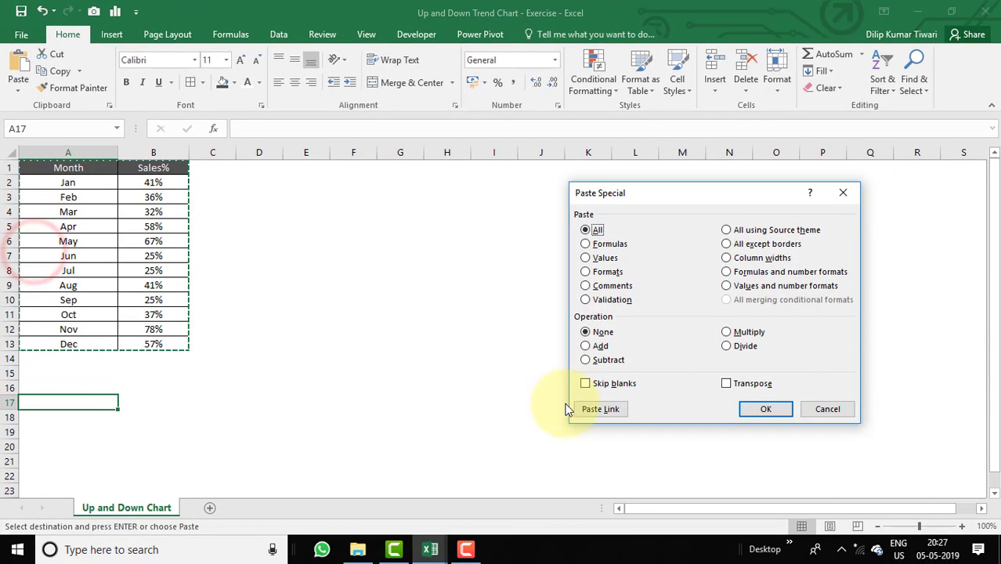
click(592, 411)
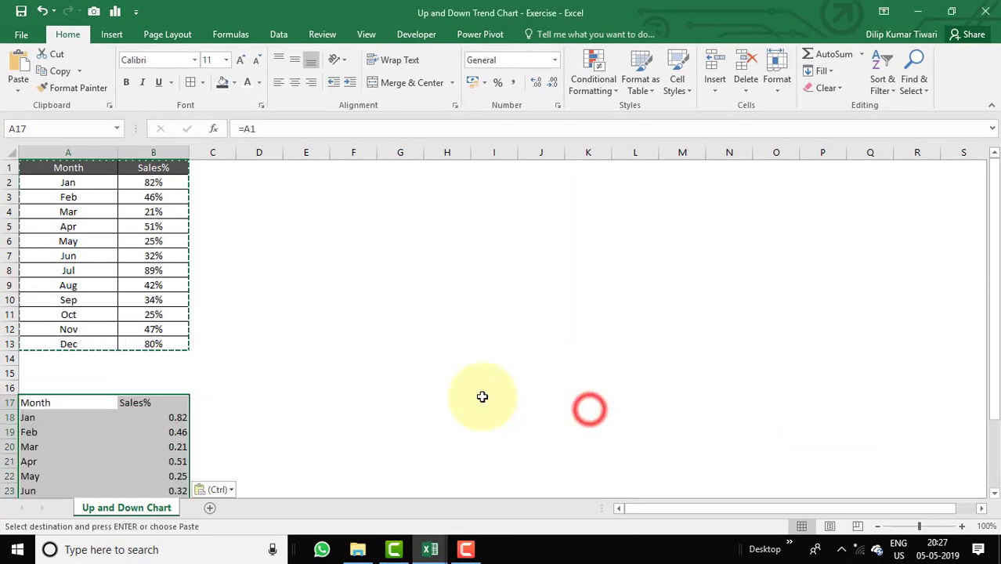
click(247, 392)
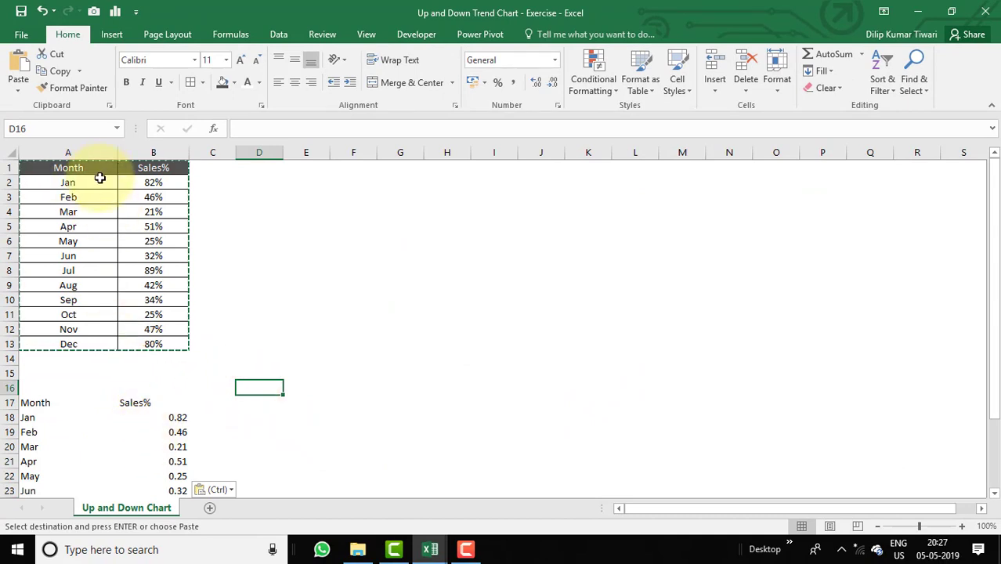
- Copy the formatting of the table A1:B13 onto the linked table starting at A17
drag(95, 167, 151, 345)
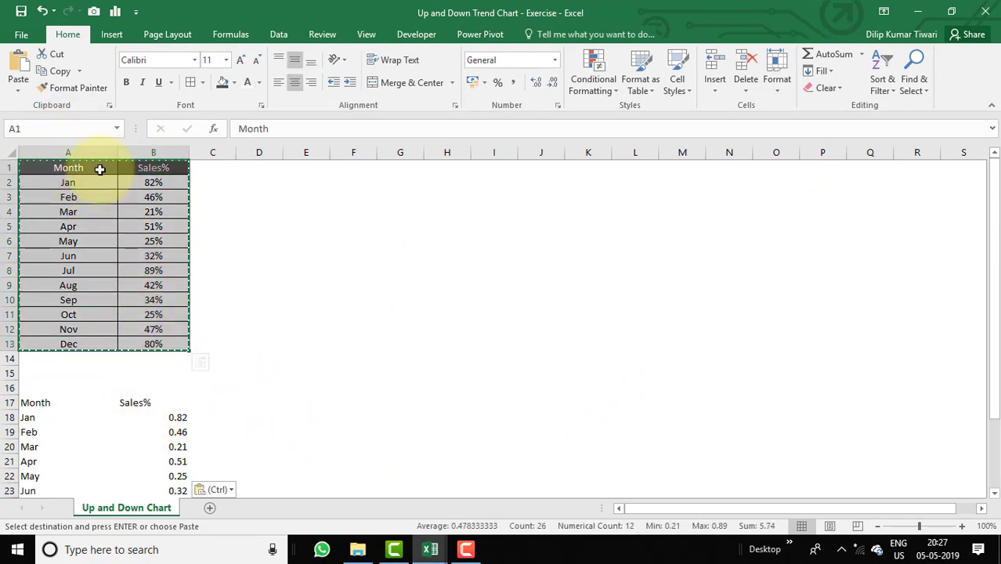
click(74, 88)
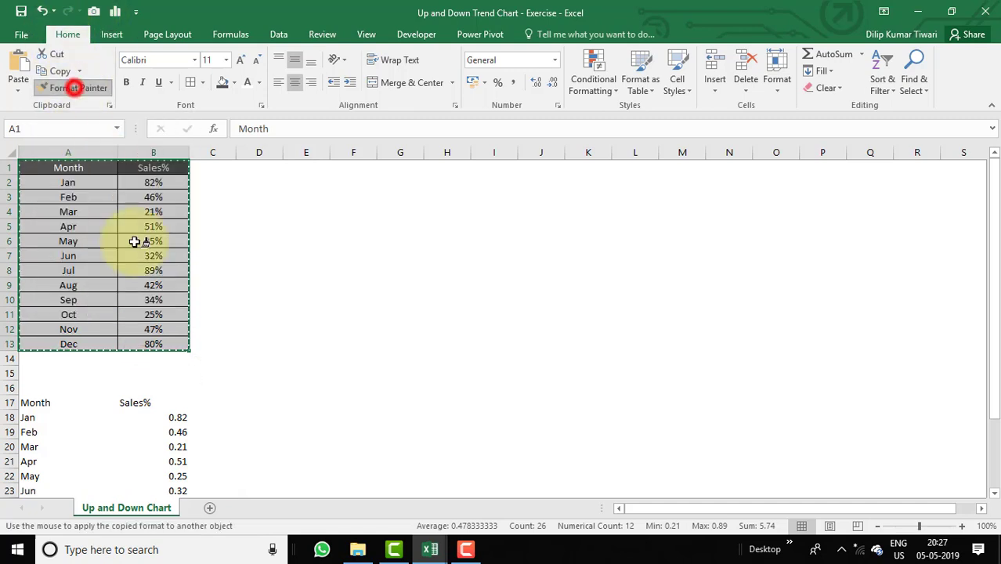
click(58, 403)
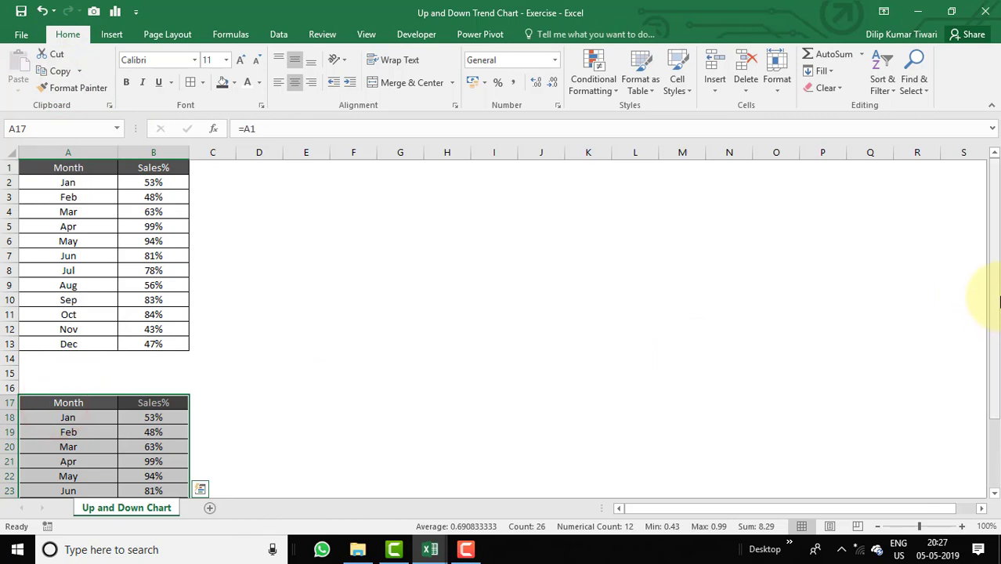
- Clear the linked Sales% values for Jan to Dec in B18:B29
drag(993, 296, 997, 262)
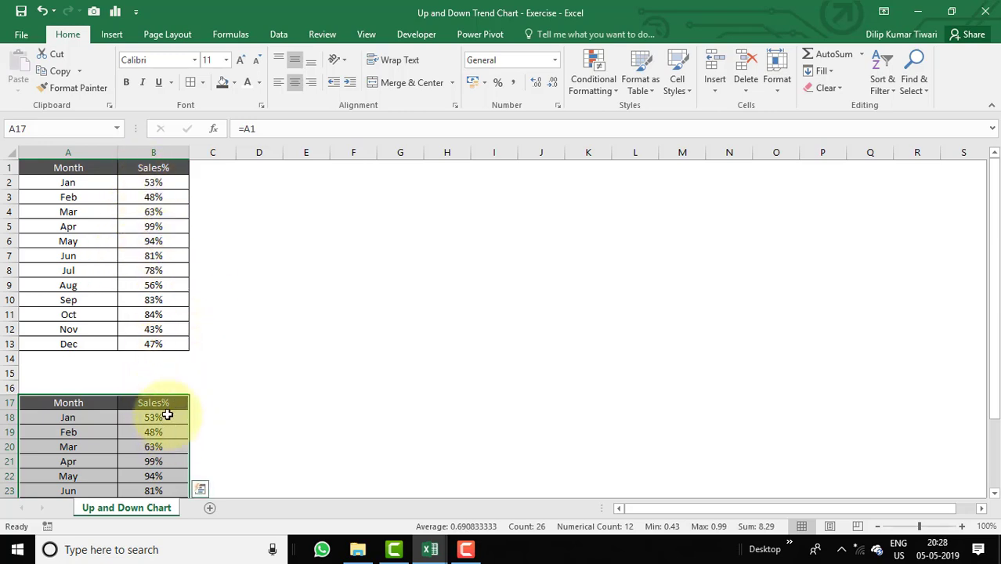
drag(991, 354, 997, 470)
click(157, 329)
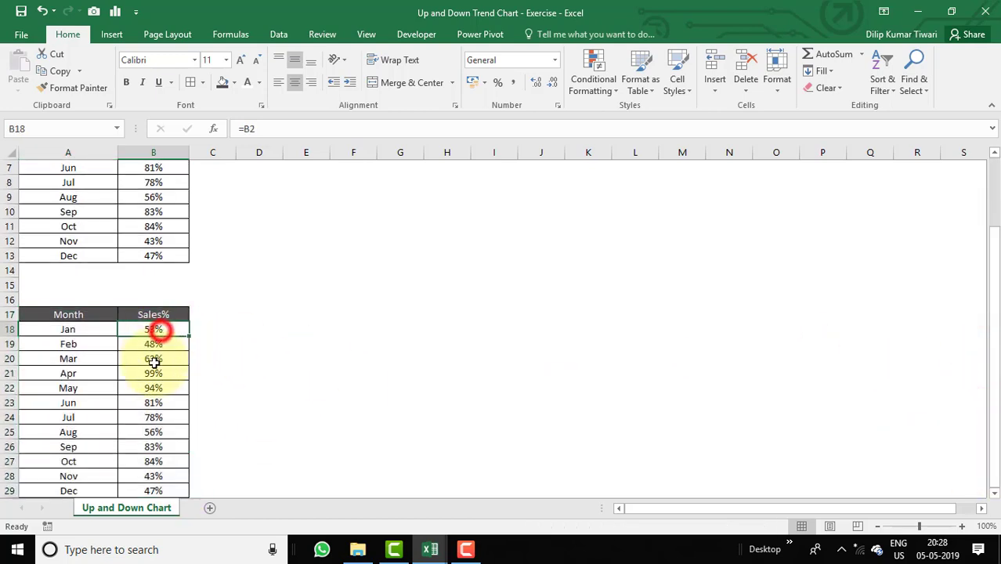
click(994, 494)
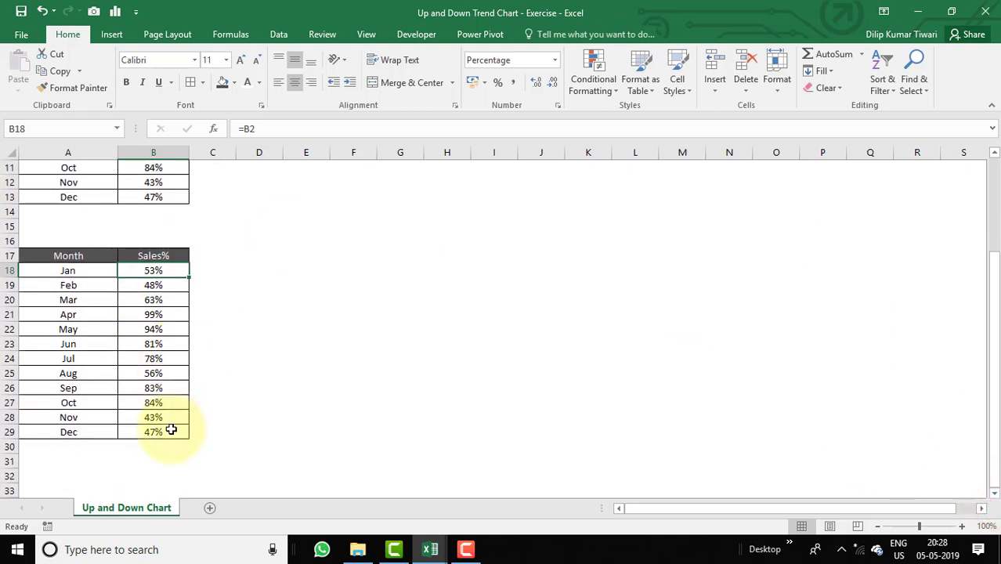
shift+click(169, 434)
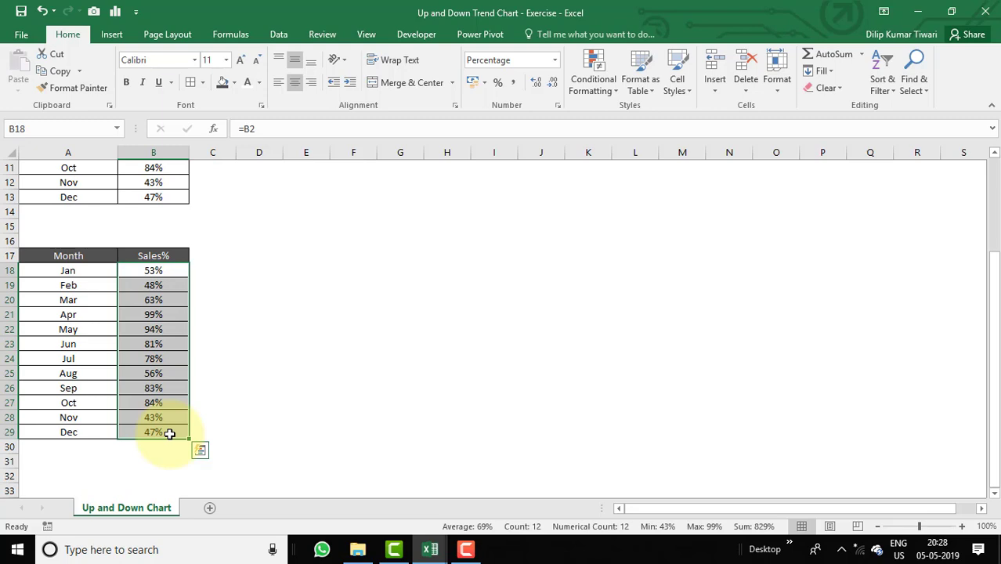
key(Delete)
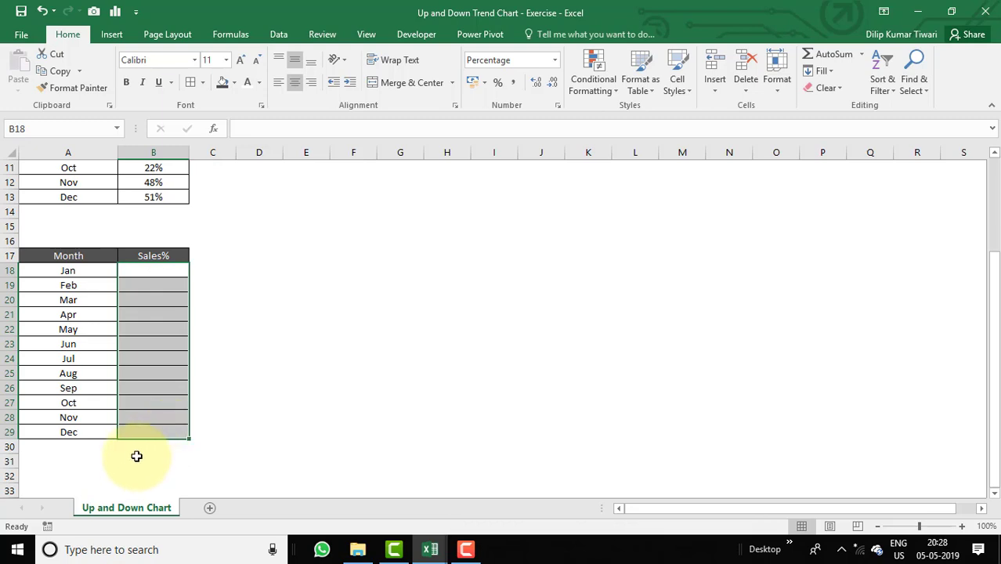
- Format the empty cells B18:B29 as Number with no decimal places
key(ctrl+shift+grave)
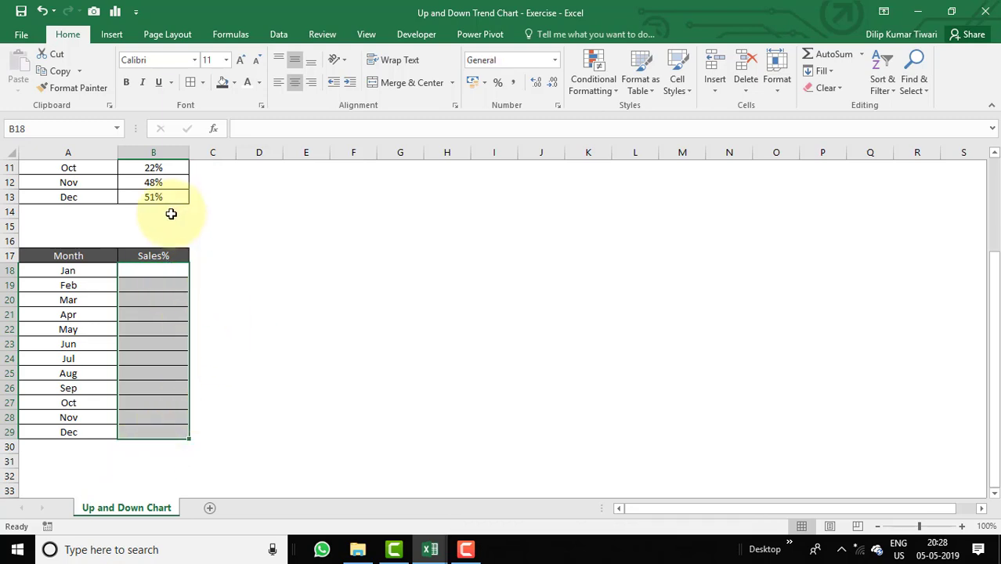
key(ctrl+1)
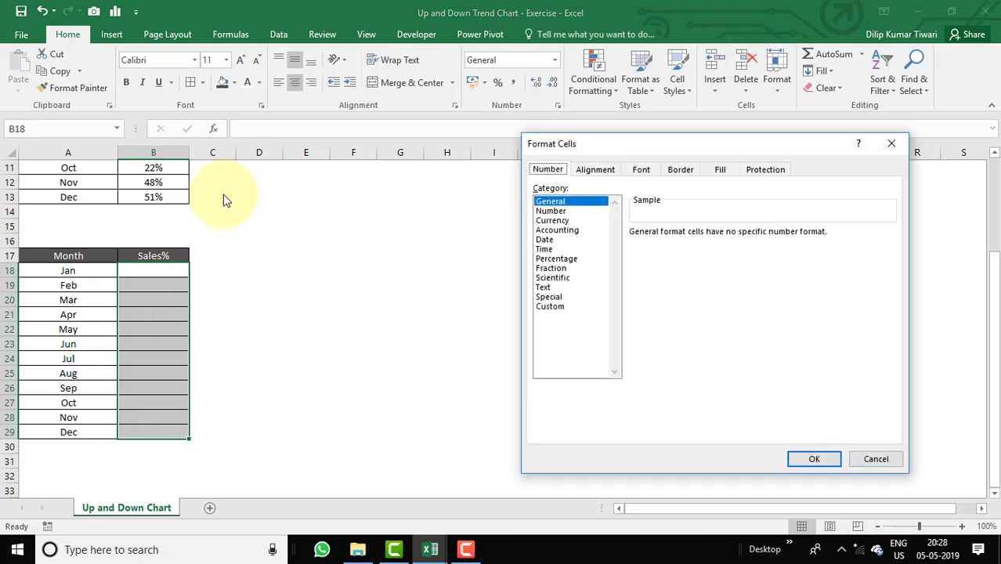
click(551, 211)
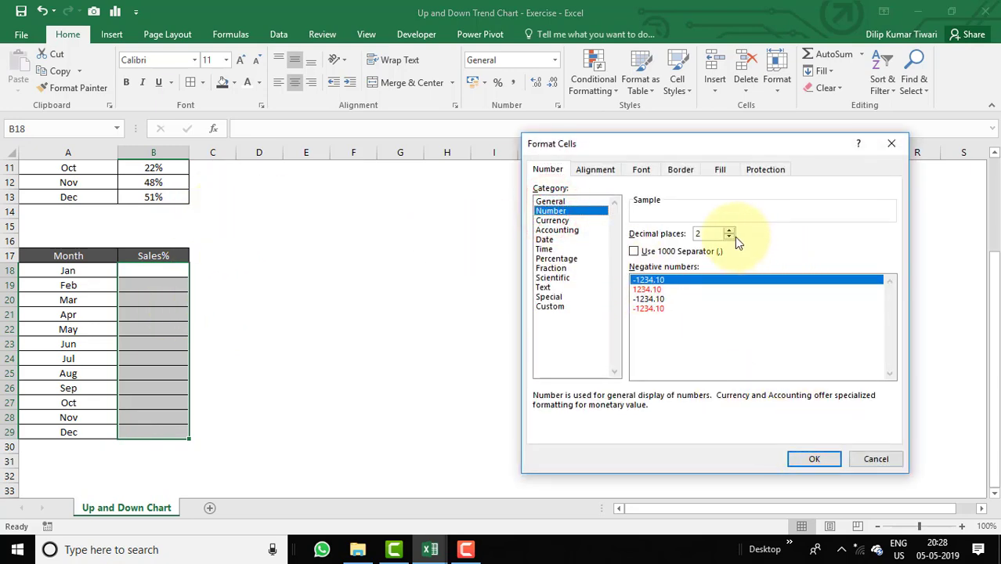
click(812, 458)
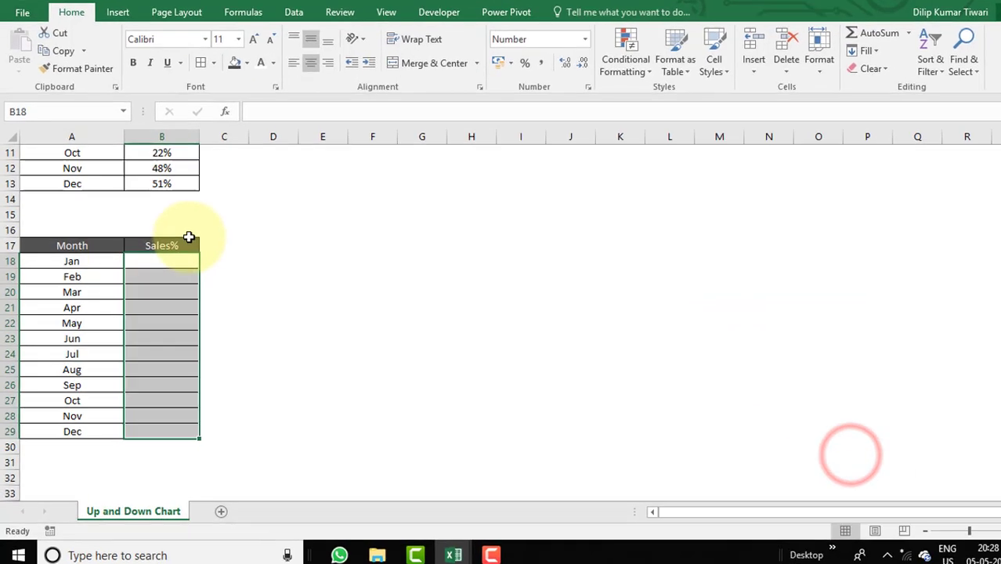
- Copy the Sales% column B17:B29 into columns C, D and E of the lower table
click(189, 237)
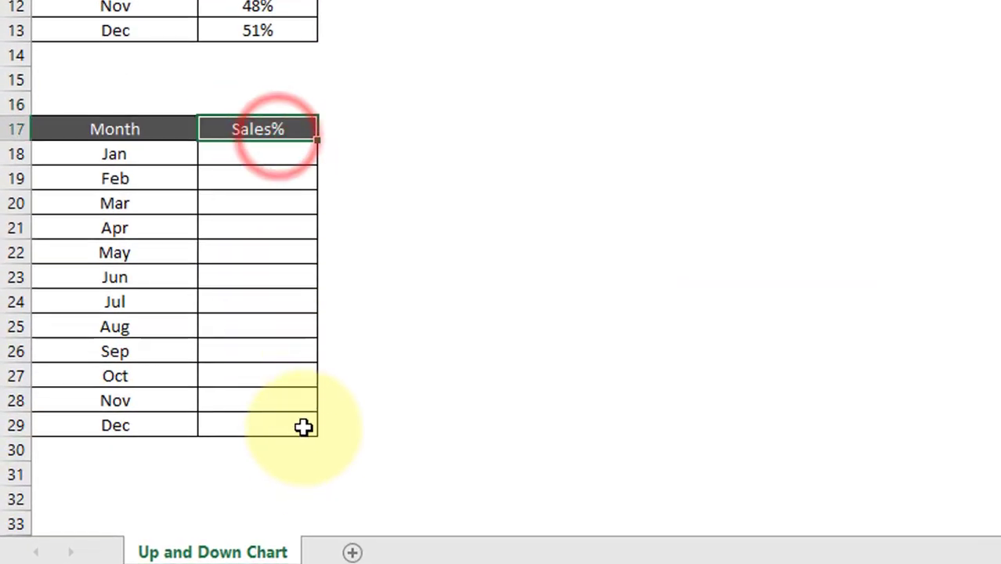
shift+click(190, 433)
key(ctrl+c)
click(342, 131)
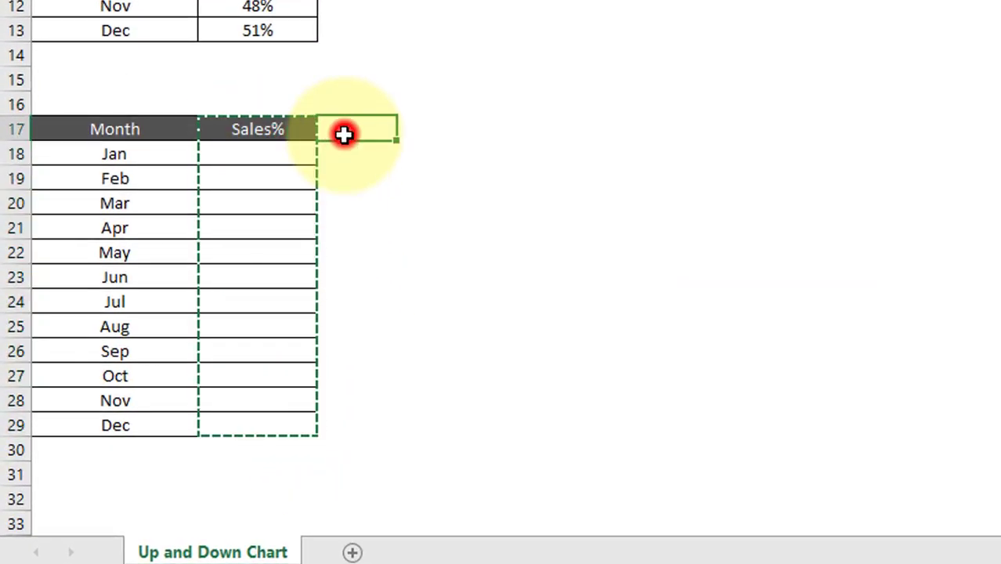
key(ctrl+v)
click(436, 130)
key(ctrl+v)
click(517, 126)
key(ctrl+v)
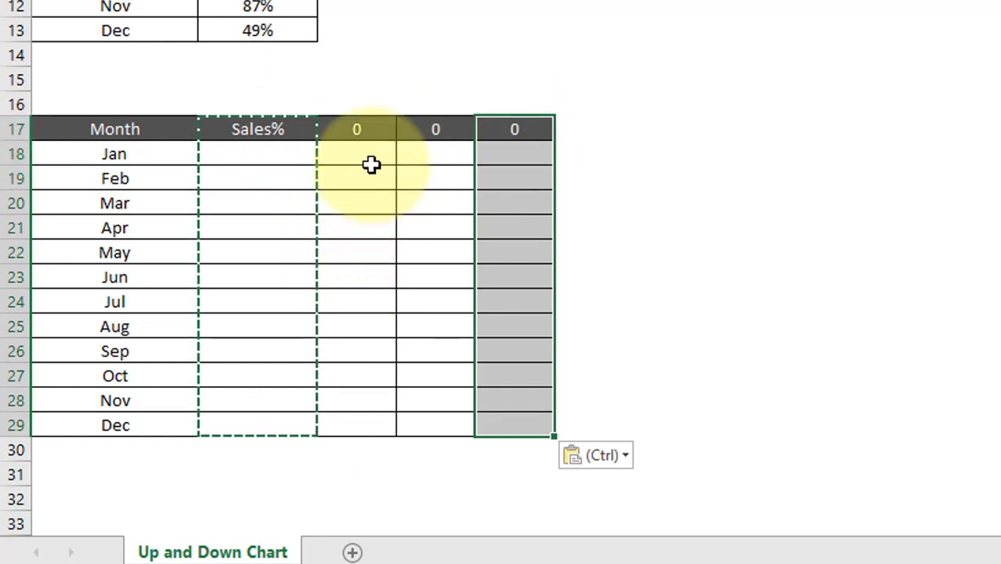
- Enter the headers Up, Down and Equal in C17, D17 and E17
click(354, 129)
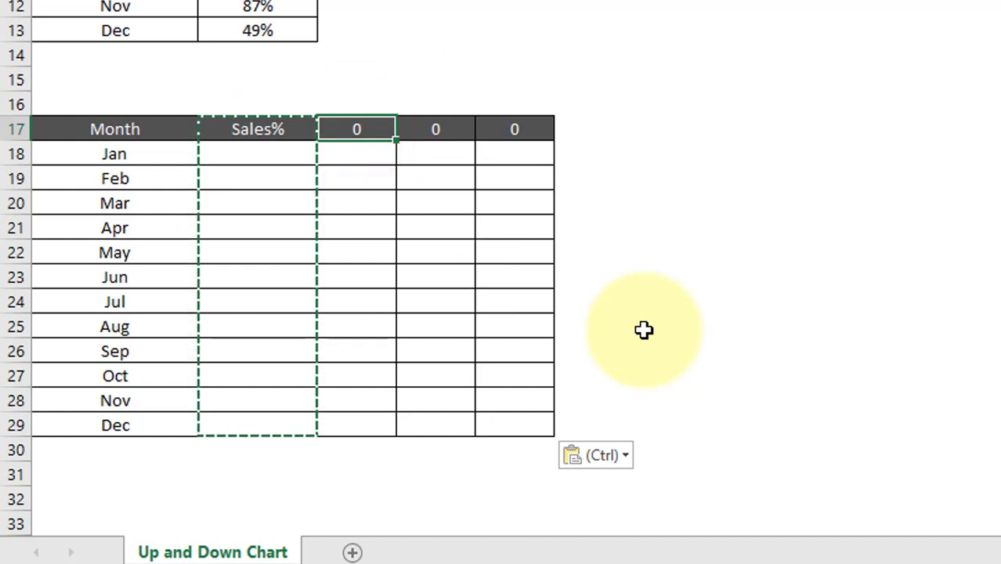
text(Up)
key(Tab)
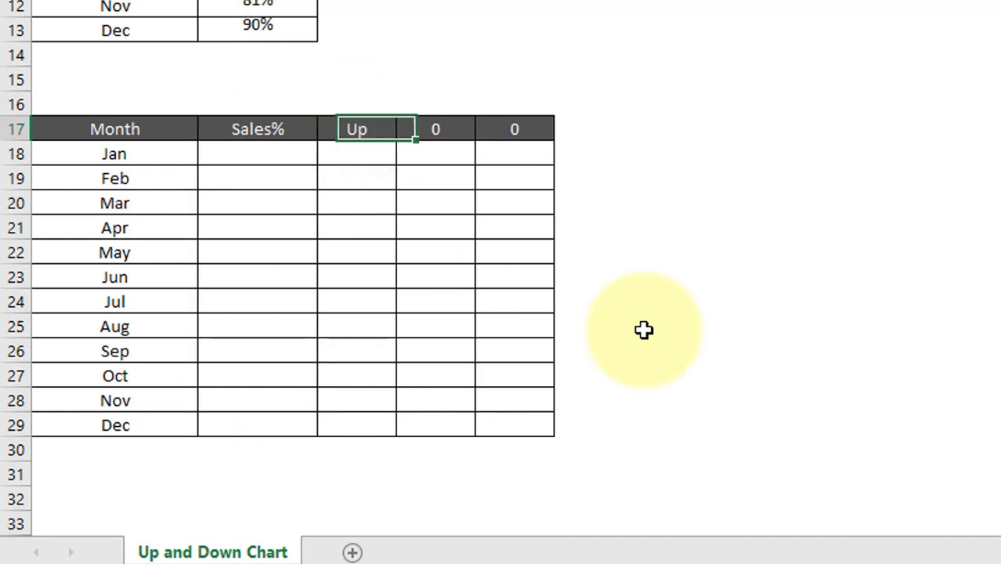
text(Down)
key(Tab)
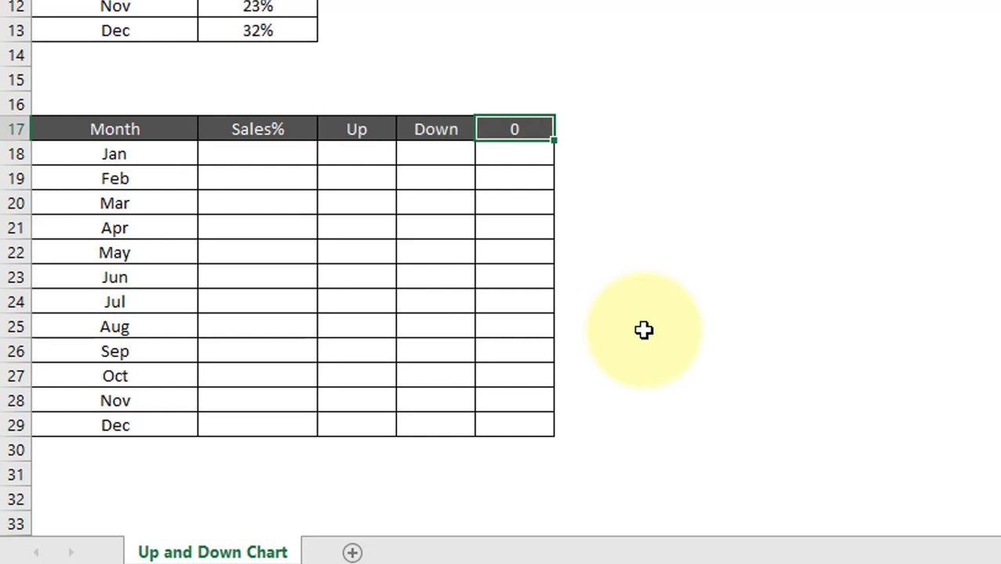
text(Equal)
key(Return)
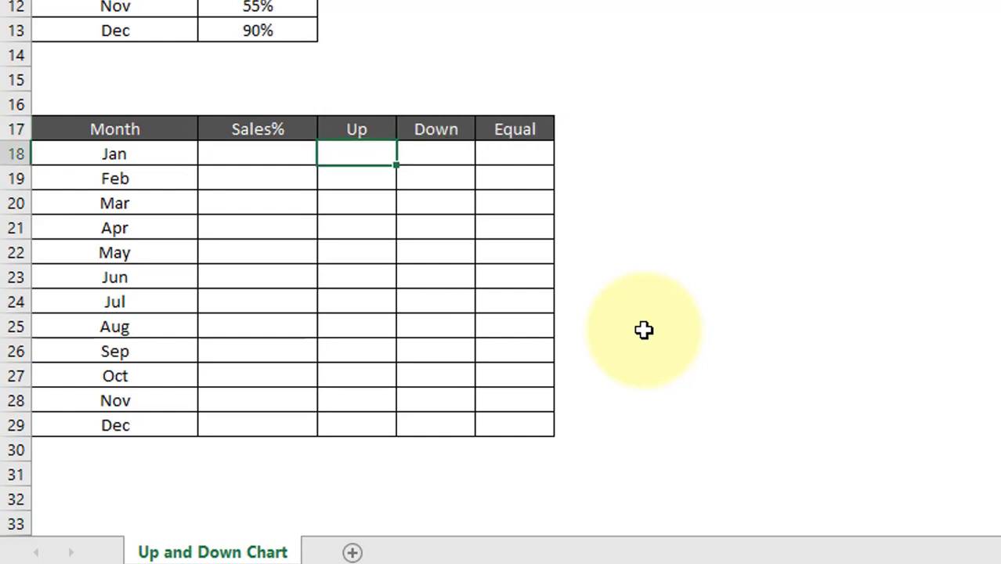
- Fill the lower table's Sales% cells B18:B29 with the placeholder value 1
key(Left)
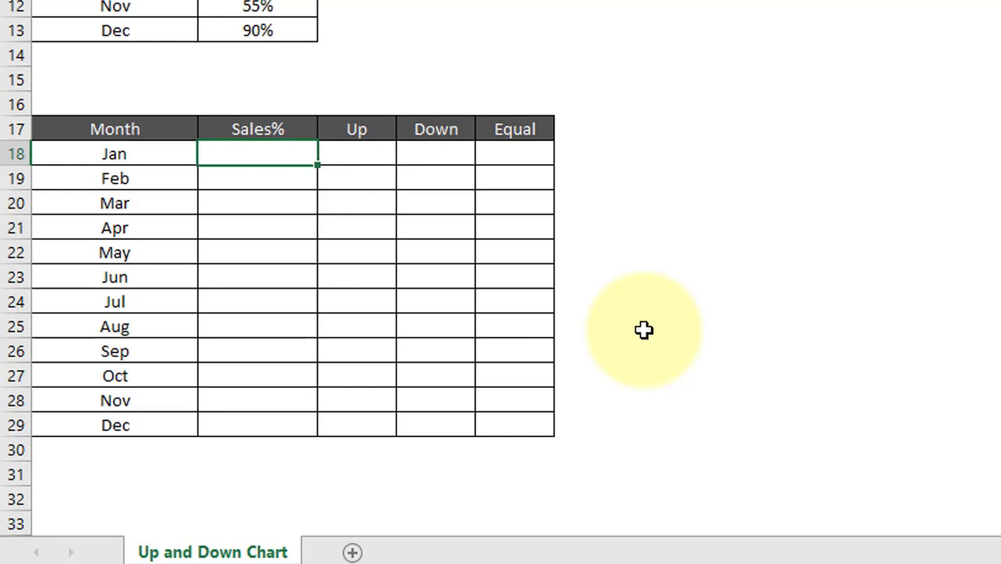
key(Left)
key(ctrl+Down)
key(Right)
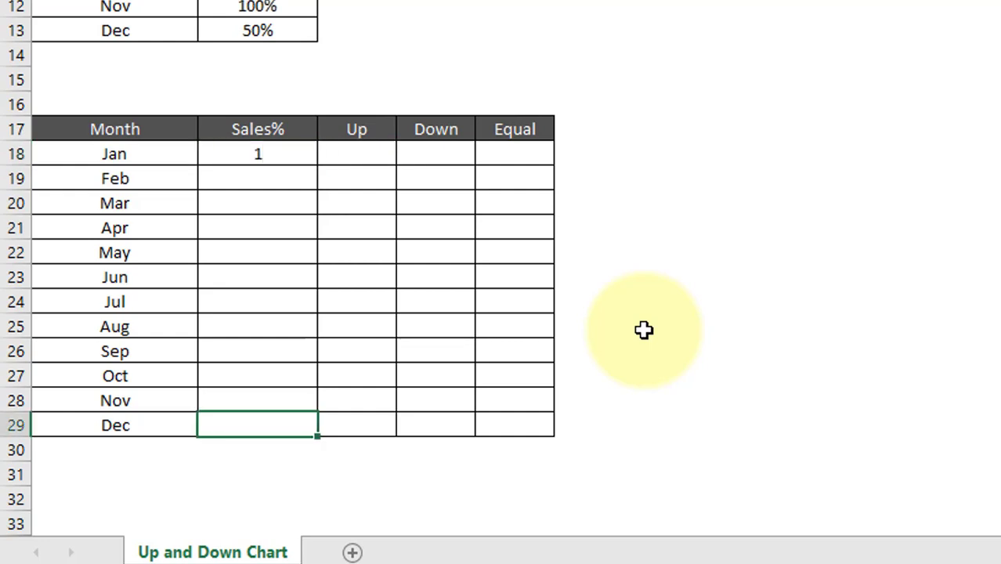
key(ctrl+shift+Up)
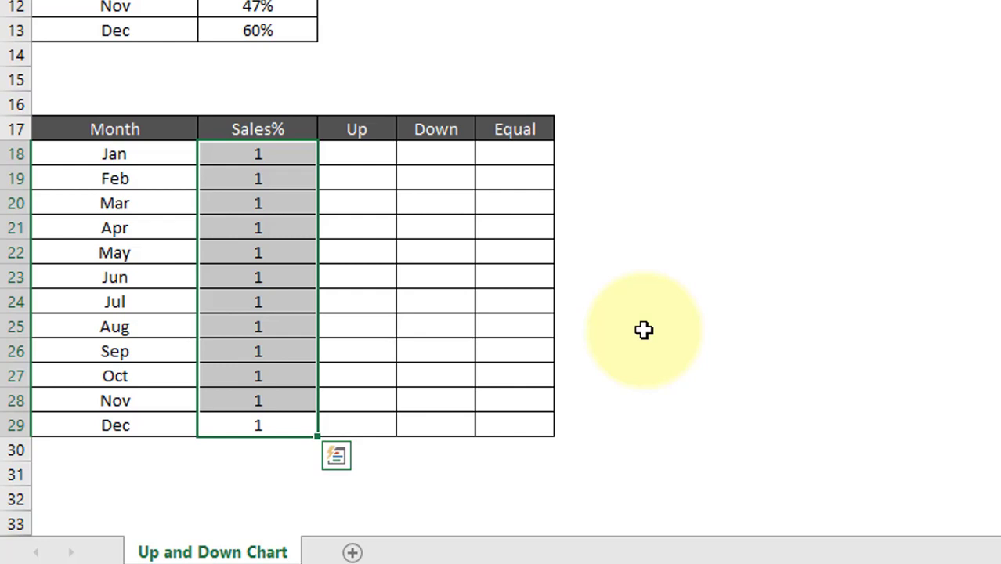
- Fill the Up column cells C18:C29 with the placeholder value 4
key(Right)
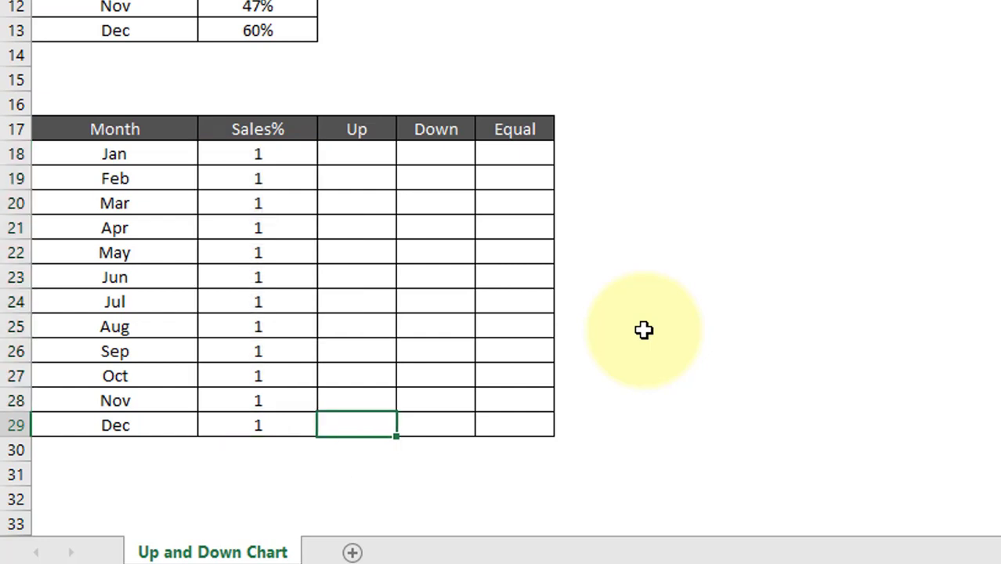
key(ctrl+Up)
key(Down)
key(shift+Down)
key(shift+Down)
key(shift+Down)
key(shift+Down)
key(shift+Down)
key(shift+Down)
key(shift+Down)
key(shift+Down)
key(shift+Down)
key(shift+Down)
key(shift+Down)
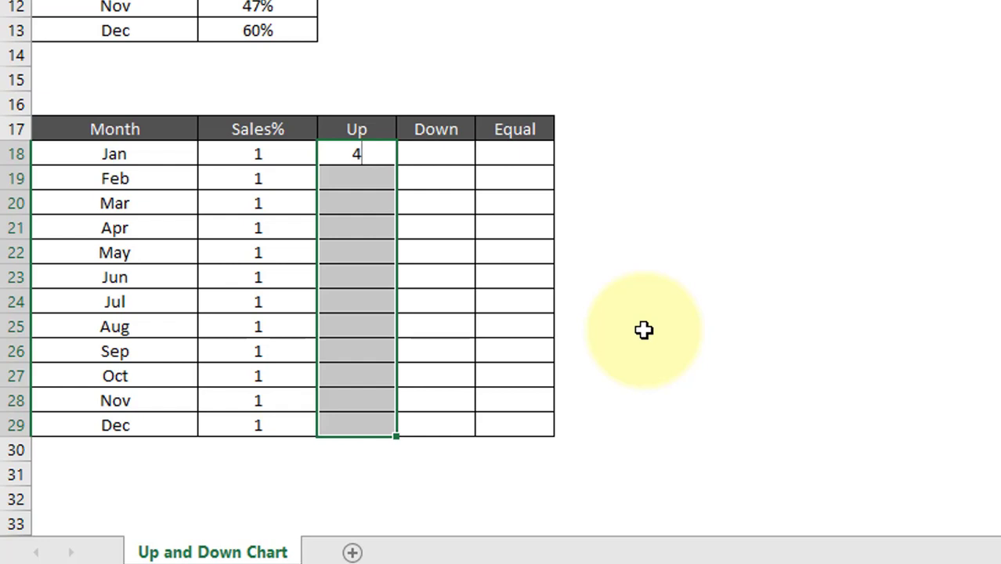
key(ctrl+Return)
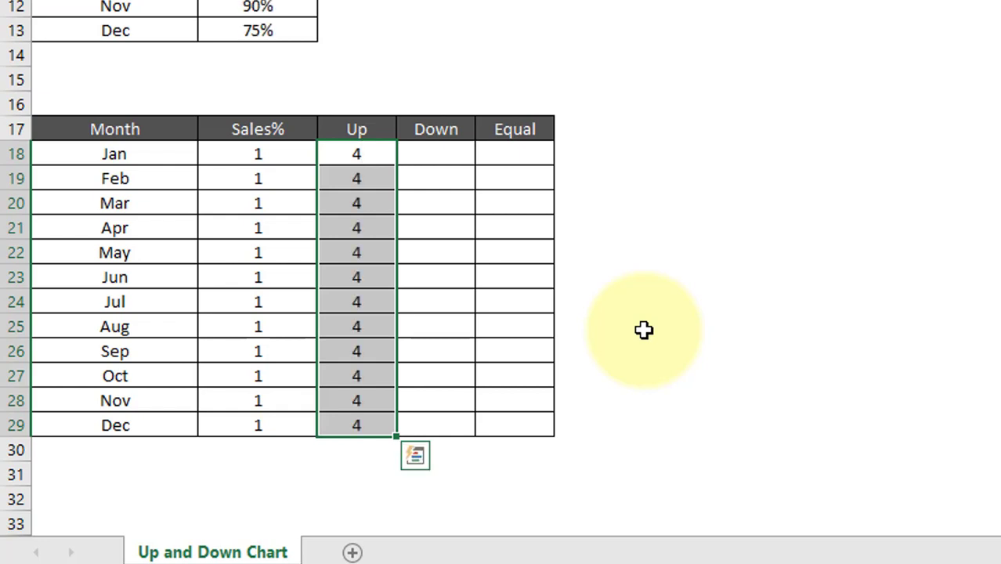
- Fill the Down column cells D18:D29 with the placeholder value 7
key(Right)
key(shift+Down)
key(shift+Down)
key(shift+Down)
key(shift+Down)
key(shift+Down)
key(shift+Down)
key(shift+Down)
key(shift+Down)
key(shift+Down)
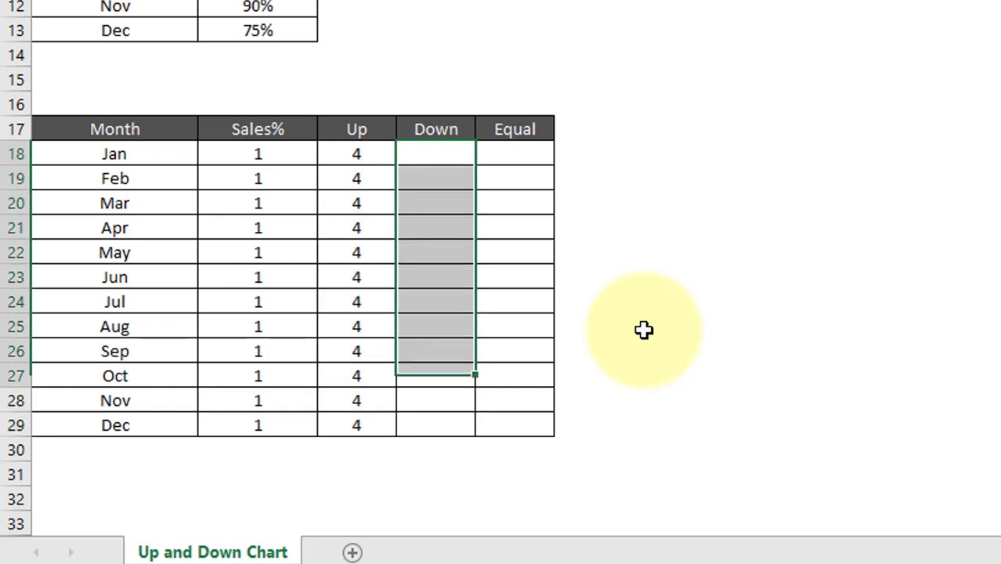
key(shift+Down)
key(shift+Down)
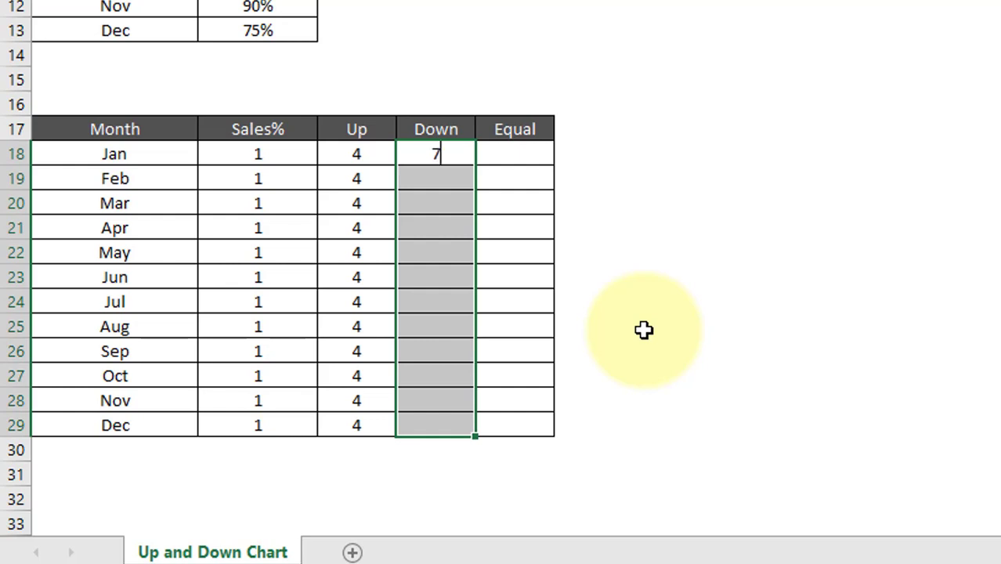
text(7)
key(ctrl+Return)
- Fill the Equal column cells E18:E29 with the placeholder value 11
key(Right)
key(shift+Down)
key(shift+Down)
key(shift+Down)
key(shift+Down)
key(shift+Down)
key(shift+Down)
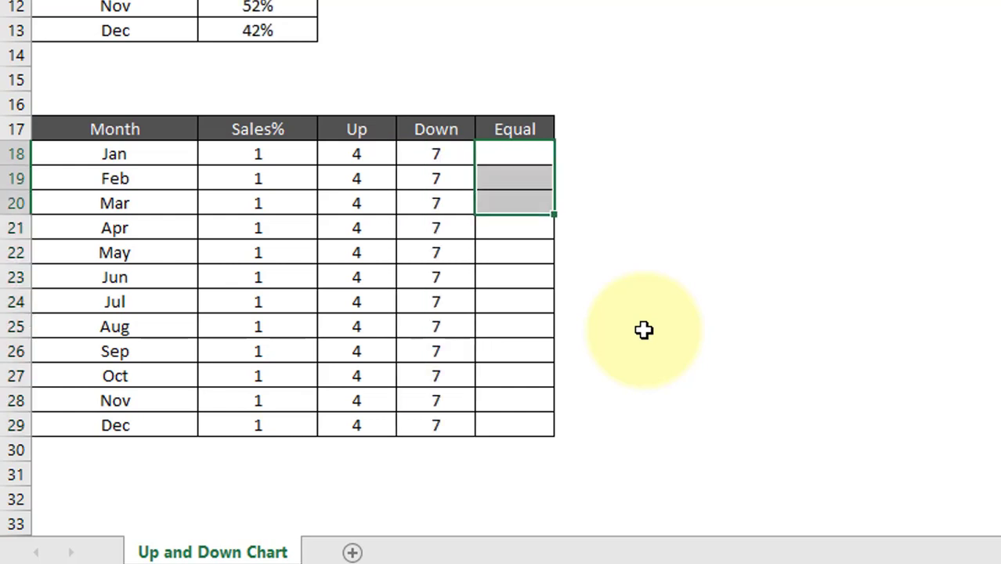
key(shift+Down)
key(shift+Down)
key(shift+Down)
key(shift+Down)
key(shift+Down)
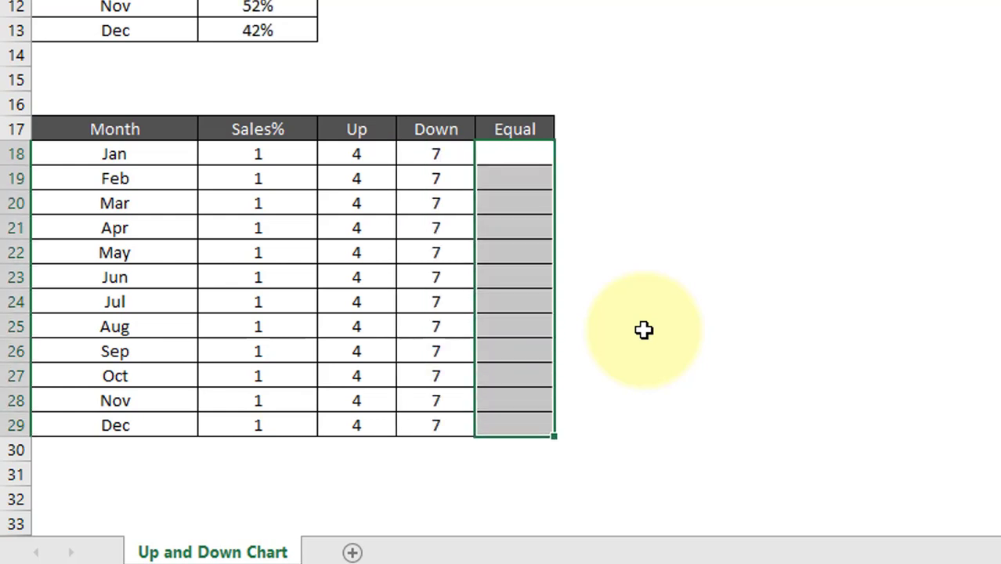
key(ctrl+Return)
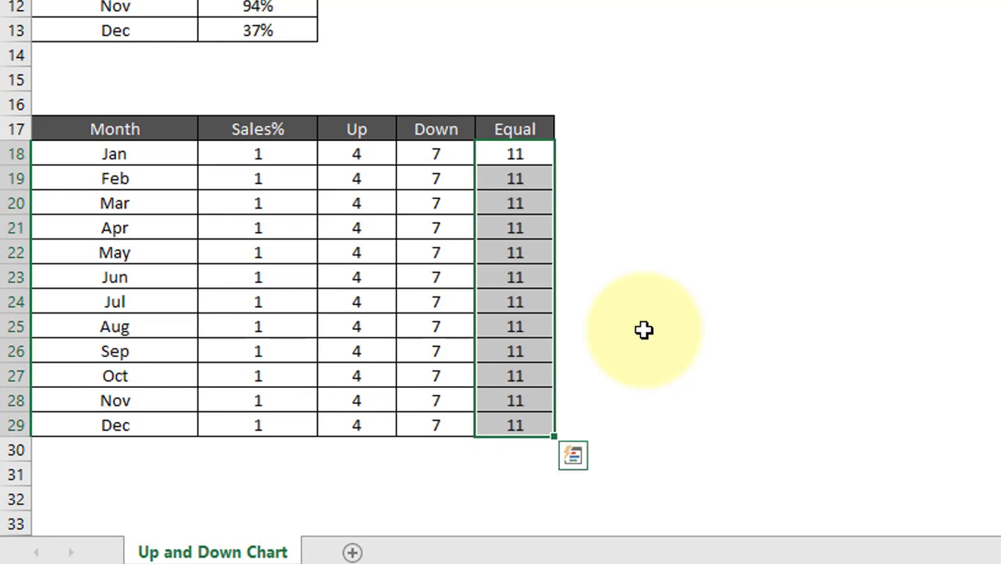
- Insert a 2-D Line with Markers chart based on the table A17:E29
key(Up)
key(ctrl+Left)
key(shift+Right)
key(shift+Right)
key(shift+Right)
key(shift+Right)
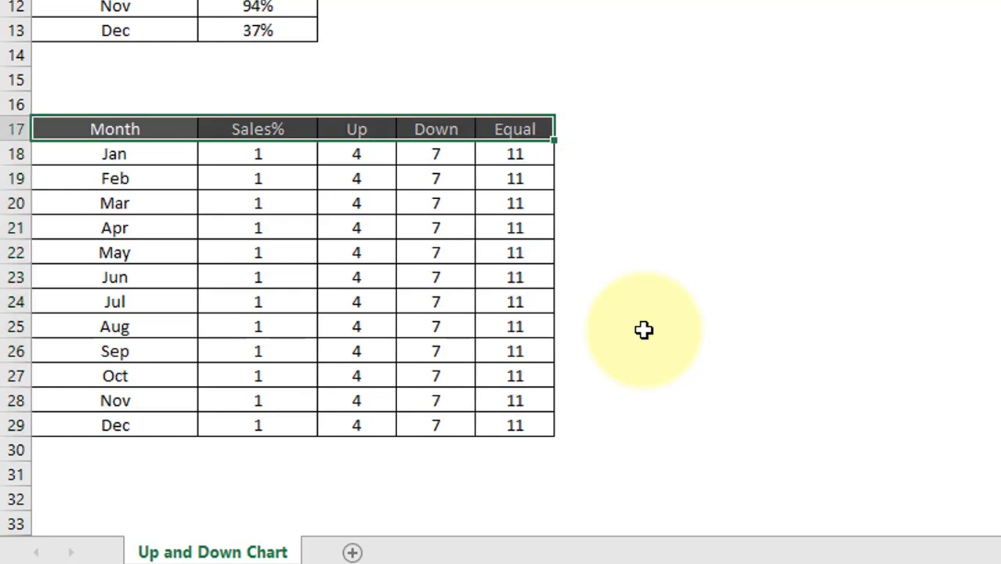
key(ctrl+shift+Down)
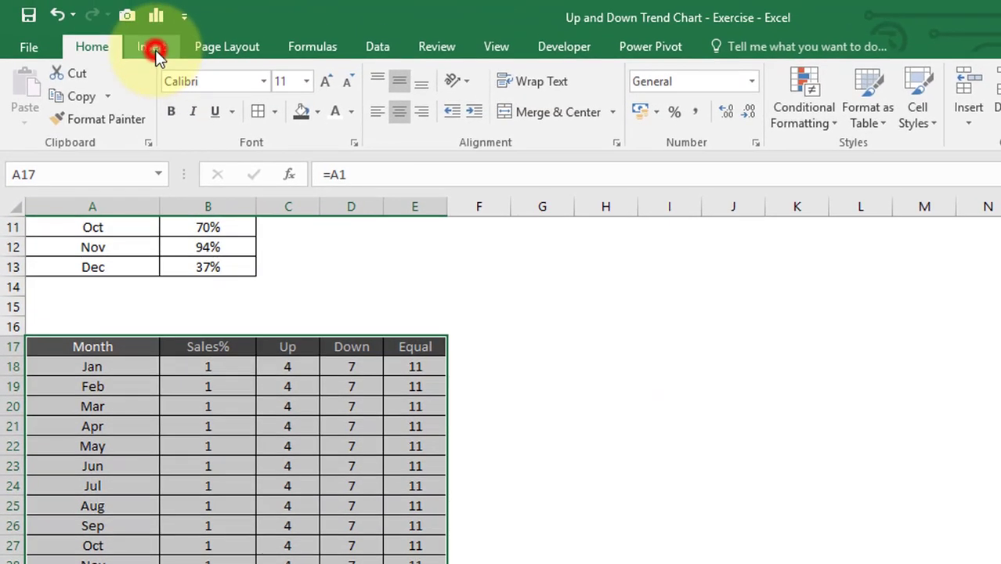
click(152, 45)
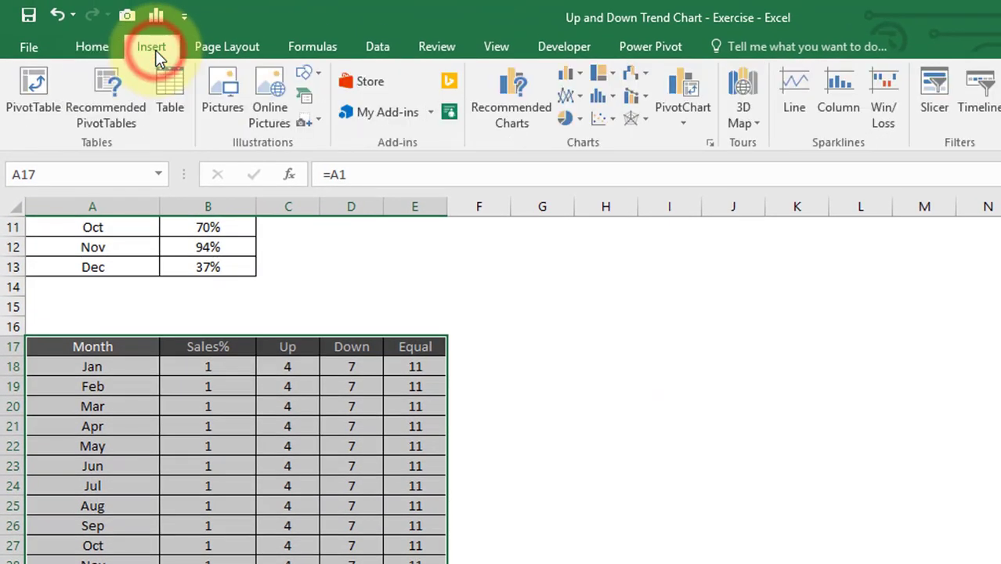
click(581, 97)
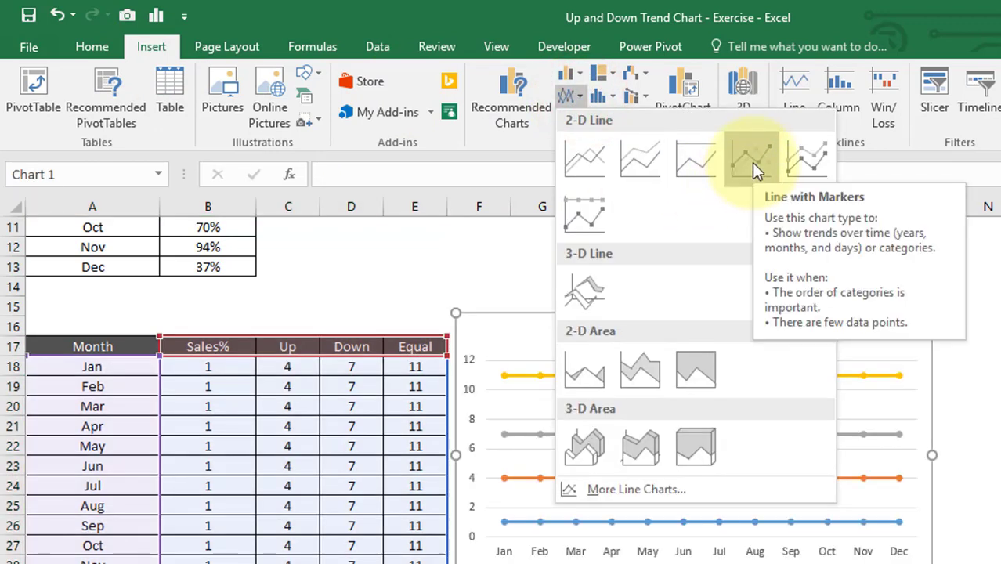
click(752, 162)
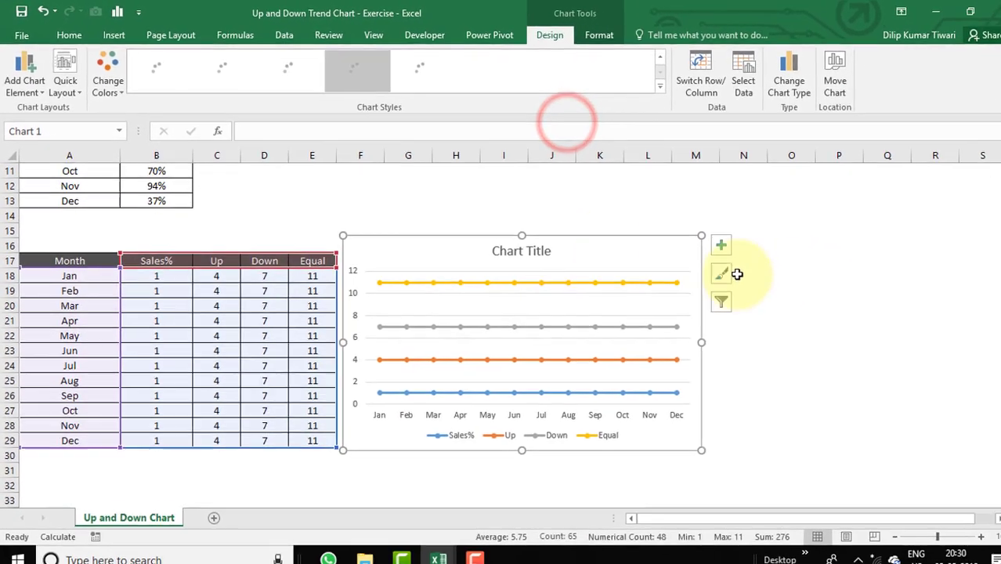
- Move the line chart to the empty area beside the helper table and enlarge it
drag(603, 236, 662, 217)
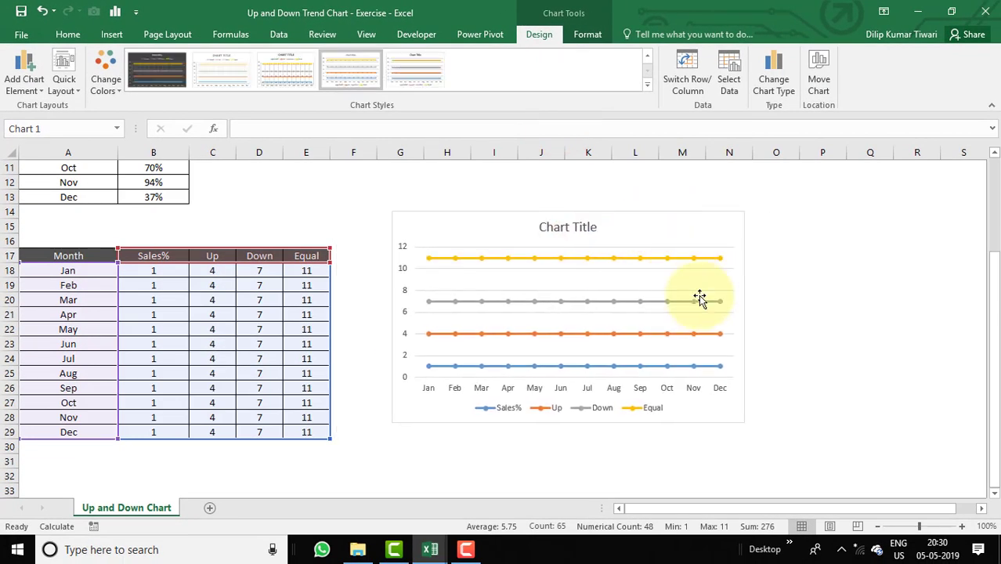
drag(745, 423, 801, 443)
click(823, 401)
click(867, 323)
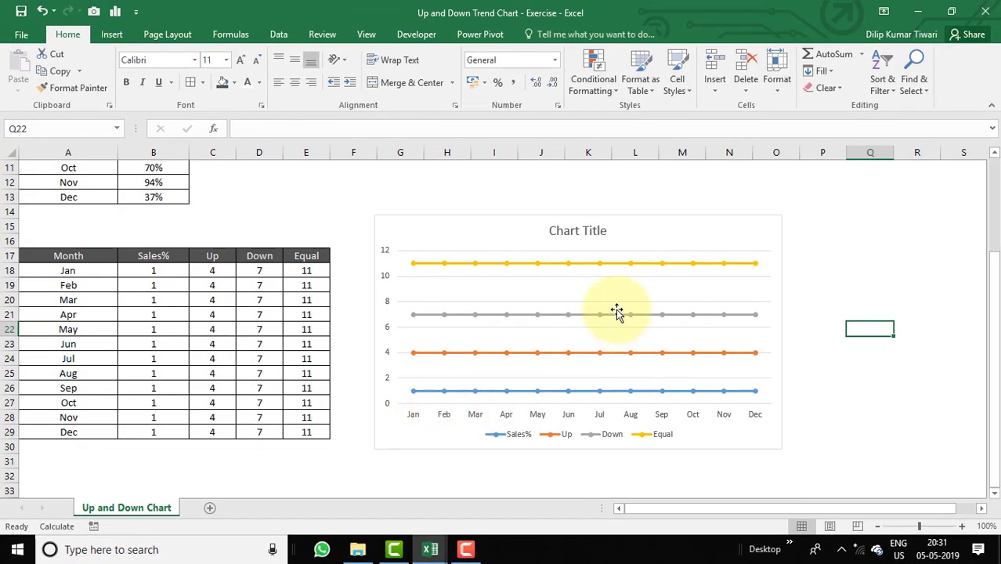
- Look at the finished Sales Trend chart in the Up and Down Trend Chart workbook, and return to the exercise workbook
key(alt+Tab)
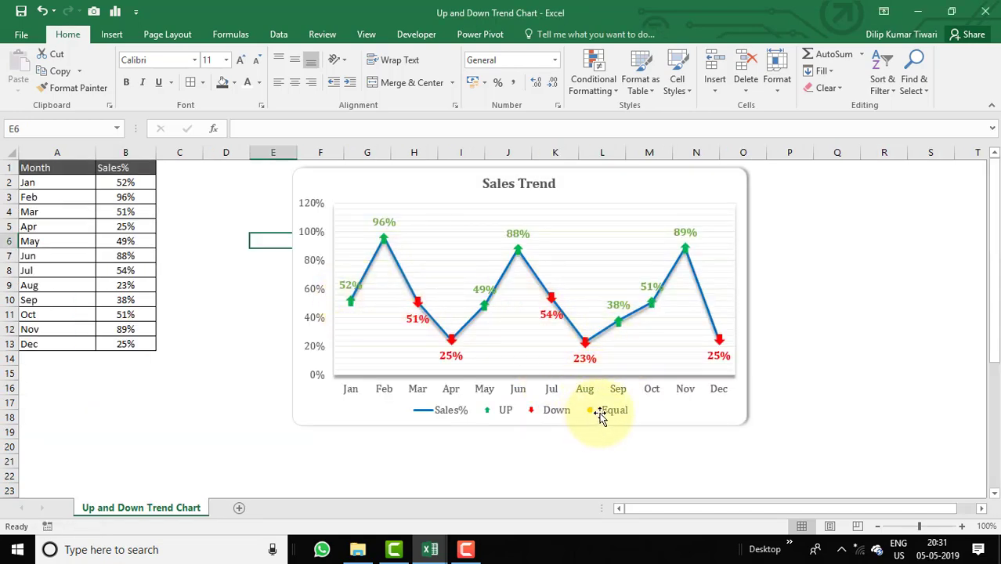
key(alt+Tab)
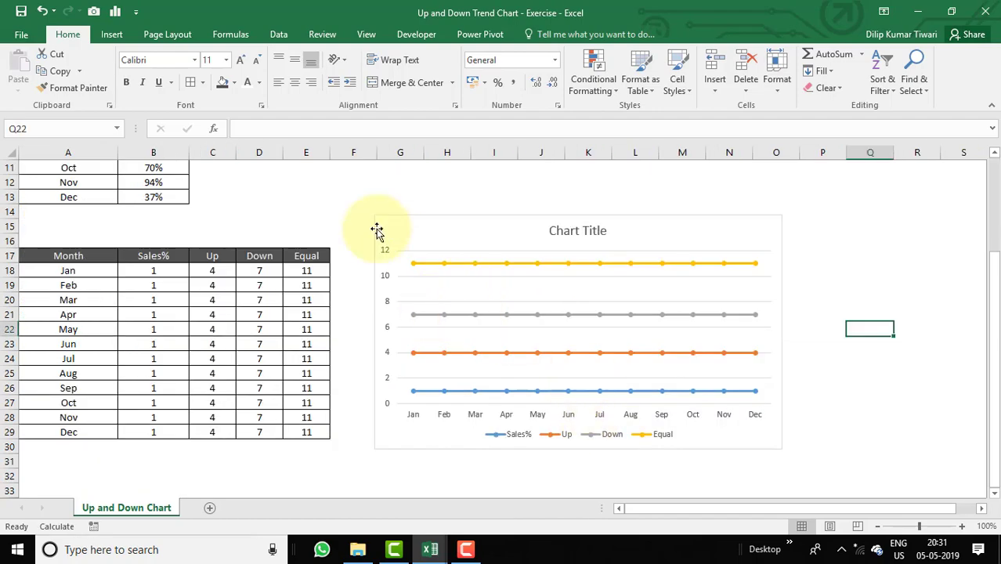
- Draw a down block arrow on the sheet, at the top of the helper table's Down and Equal columns
click(331, 195)
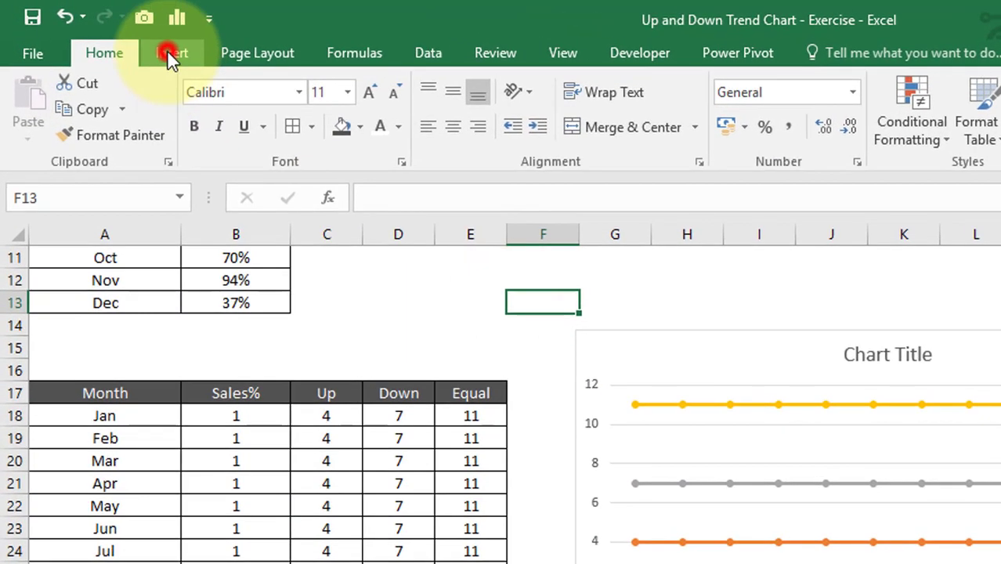
click(113, 35)
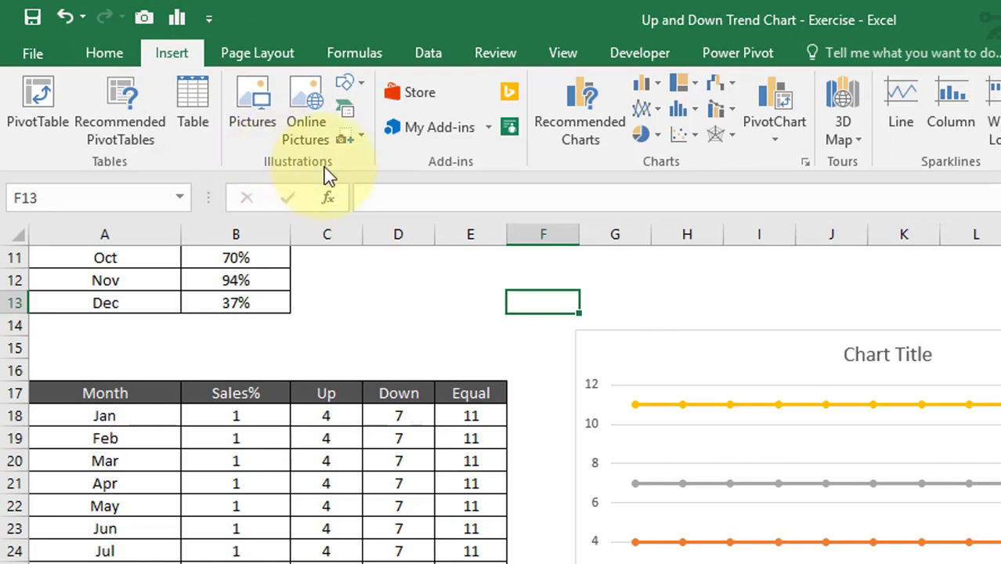
click(350, 85)
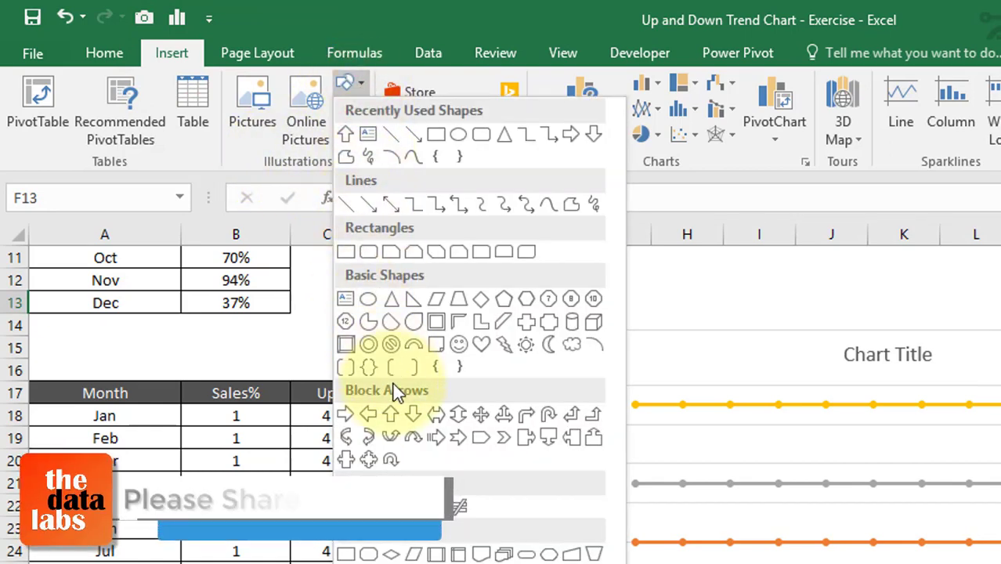
click(413, 415)
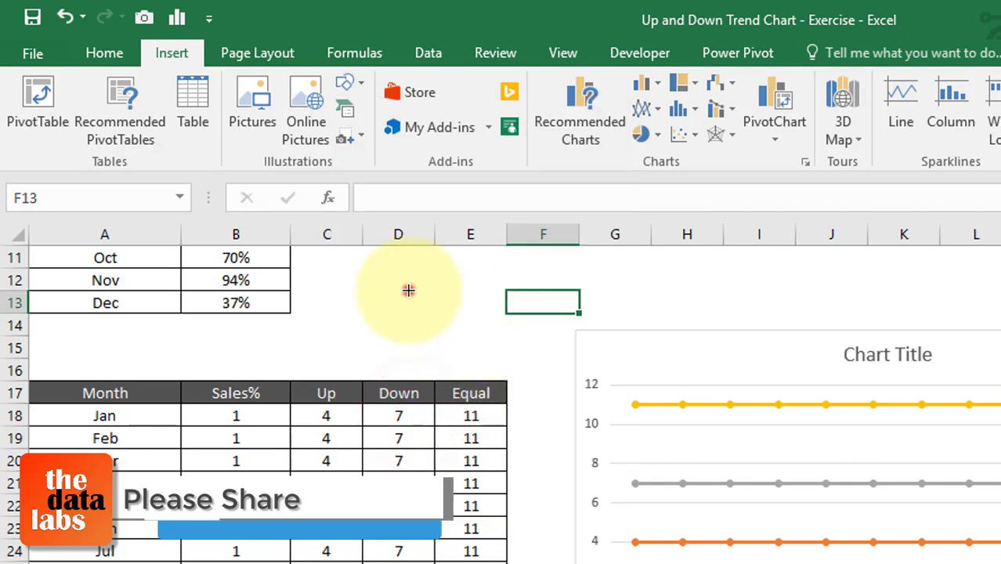
drag(407, 290, 466, 408)
drag(435, 324, 436, 314)
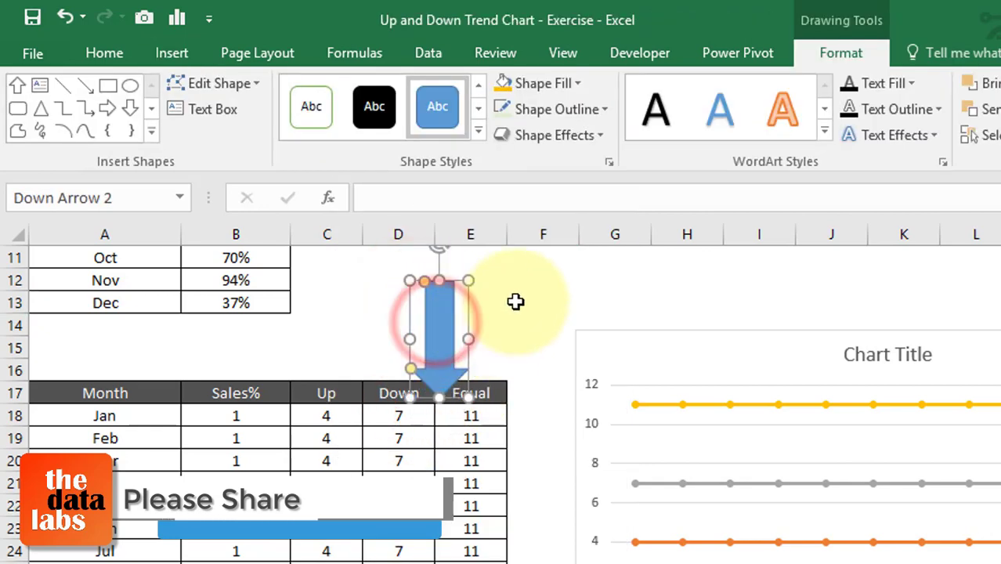
click(520, 301)
- Add an up block arrow on the sheet beside the down arrow
click(168, 52)
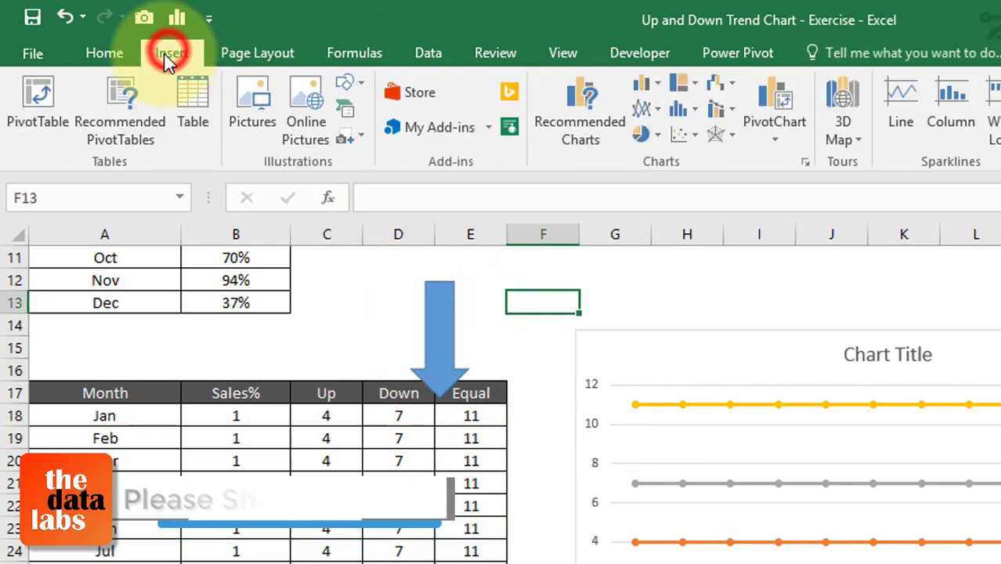
click(362, 86)
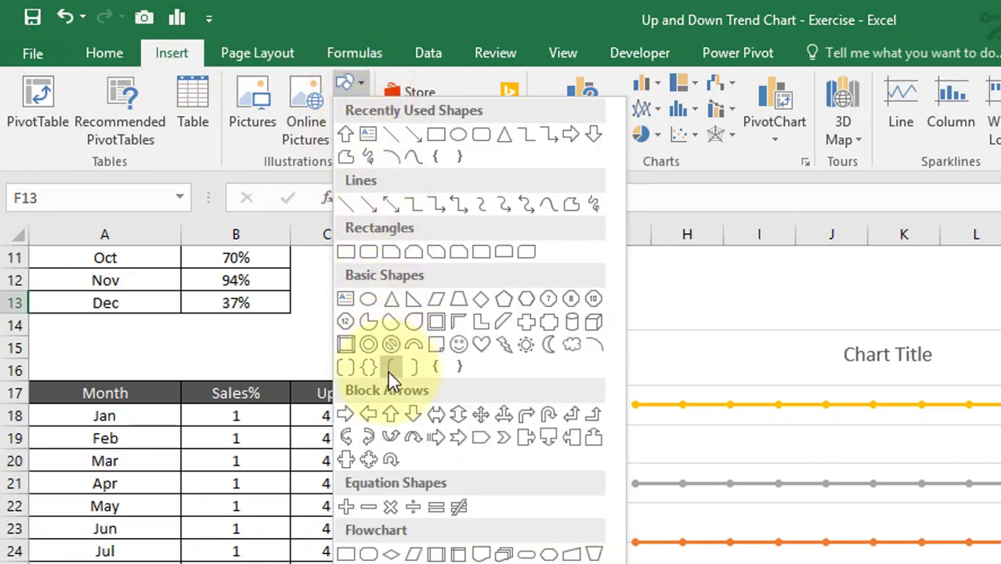
click(392, 415)
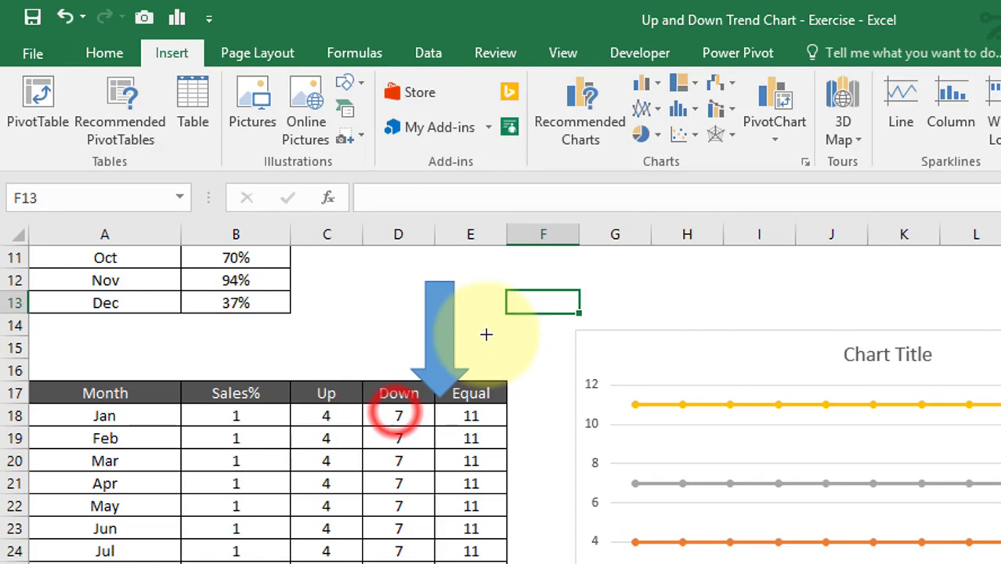
click(494, 287)
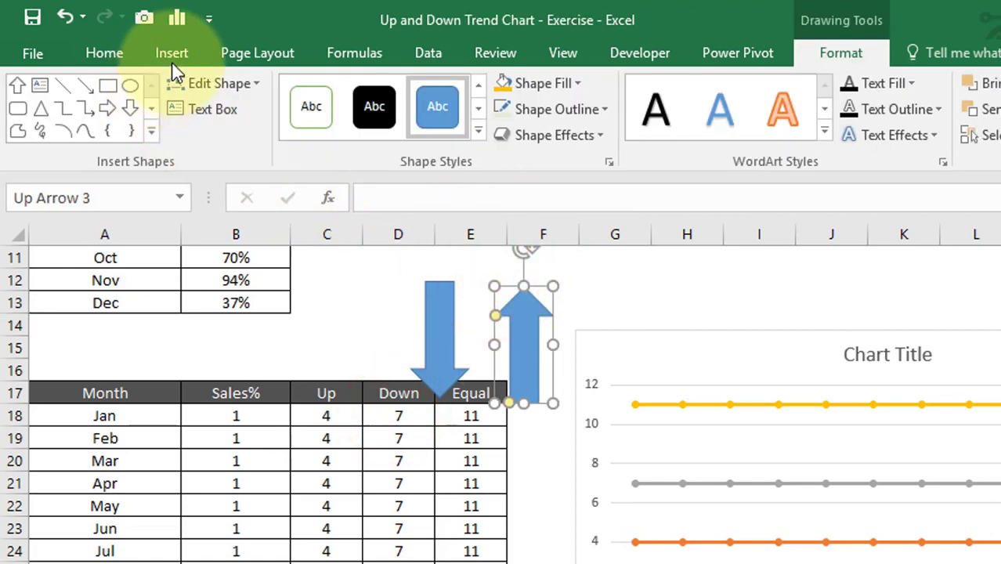
- Add a circle beside the up arrow and place it across columns G and H, overlapping the chart's upper edge
click(172, 64)
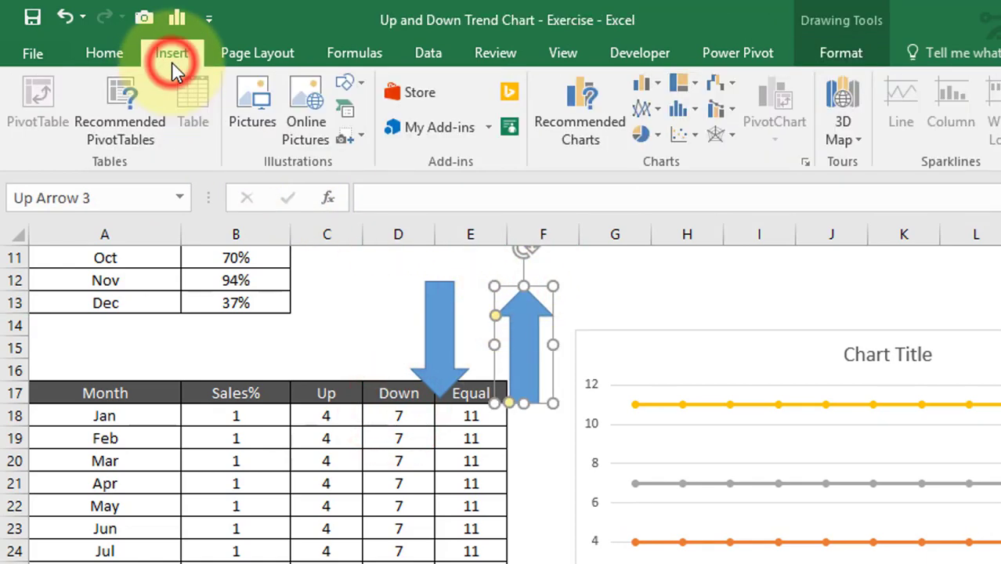
click(364, 81)
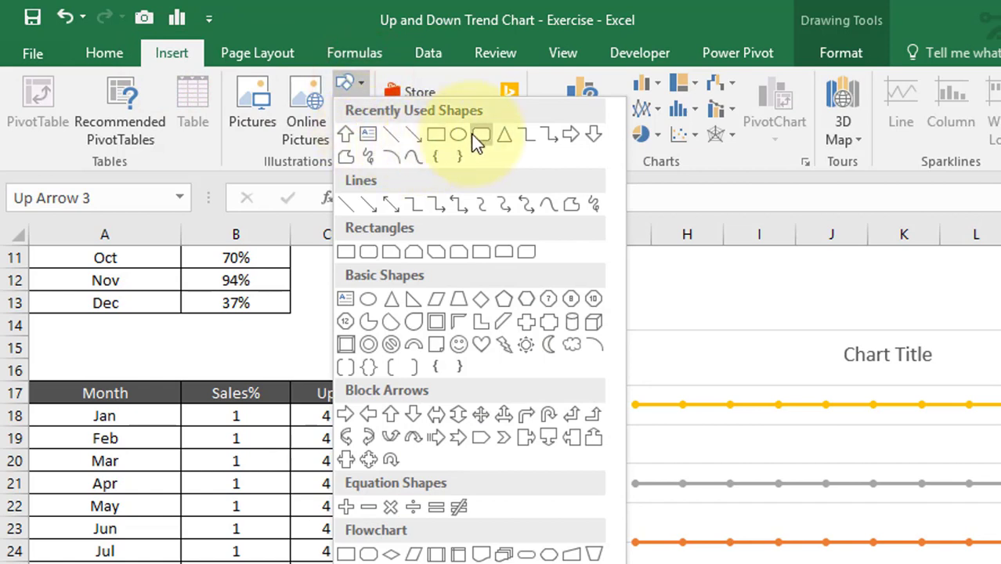
click(462, 139)
click(616, 285)
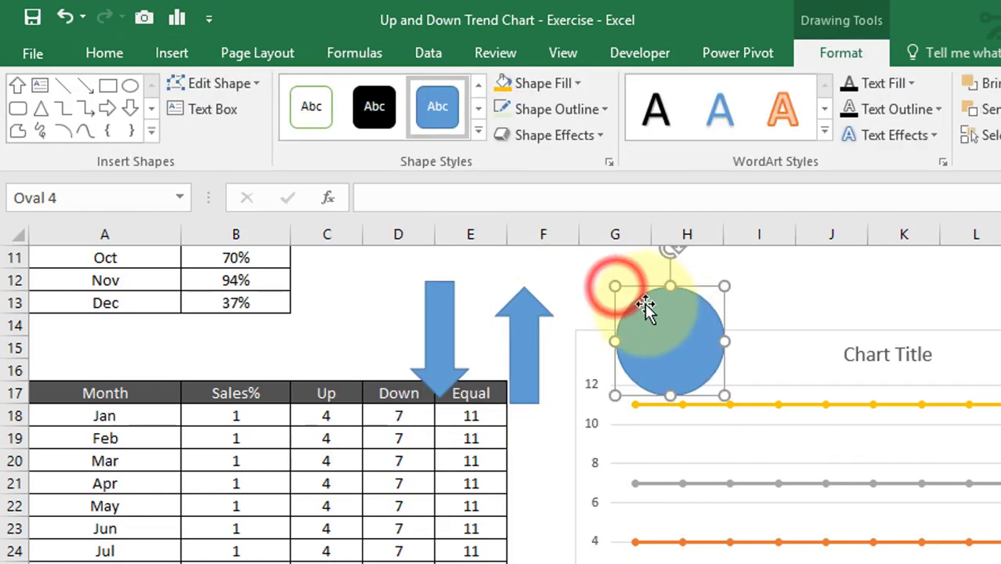
drag(685, 335, 655, 305)
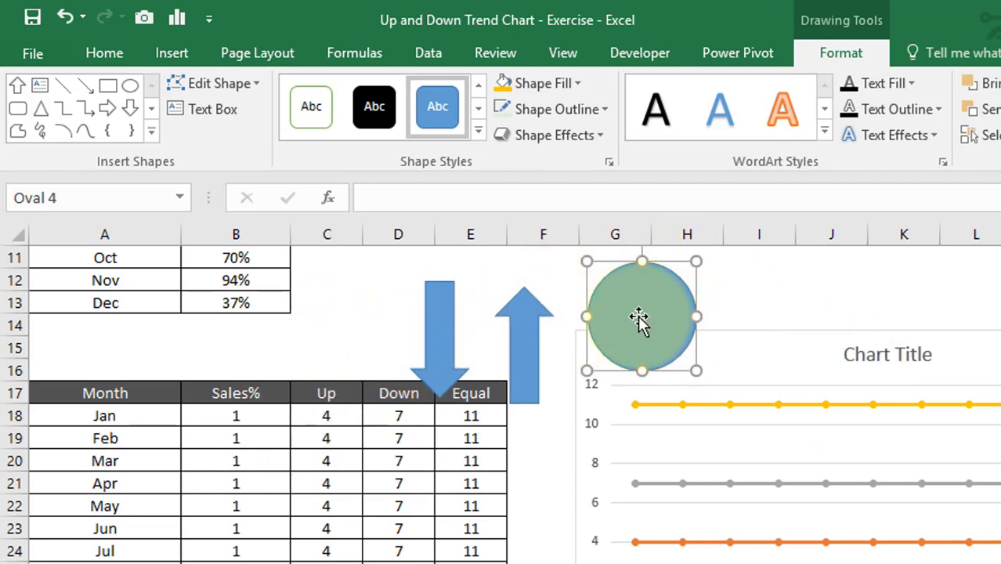
- Set the width and height of the down arrow, up arrow and circle together to 0.4 cm
click(441, 319)
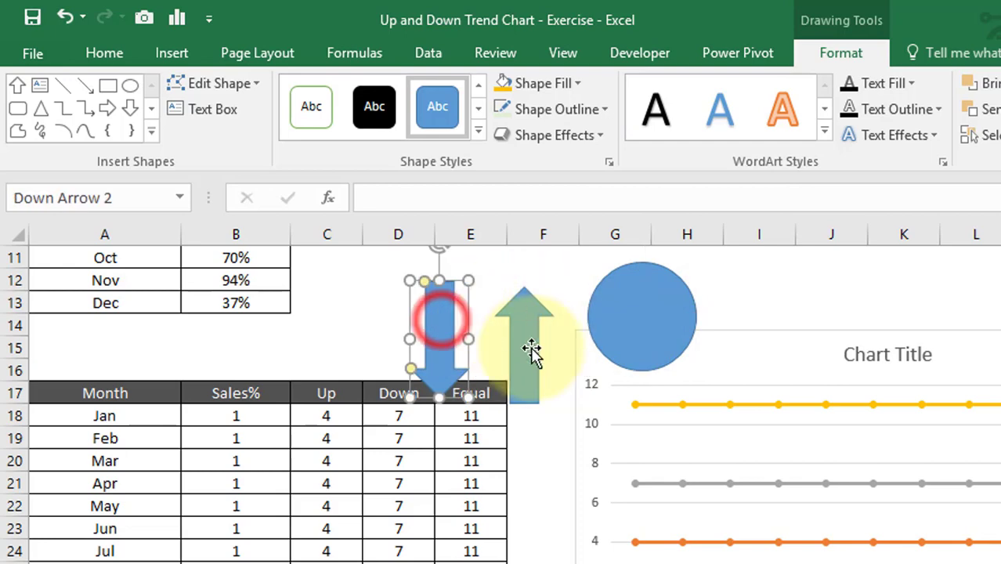
ctrl+click(521, 350)
ctrl+click(641, 318)
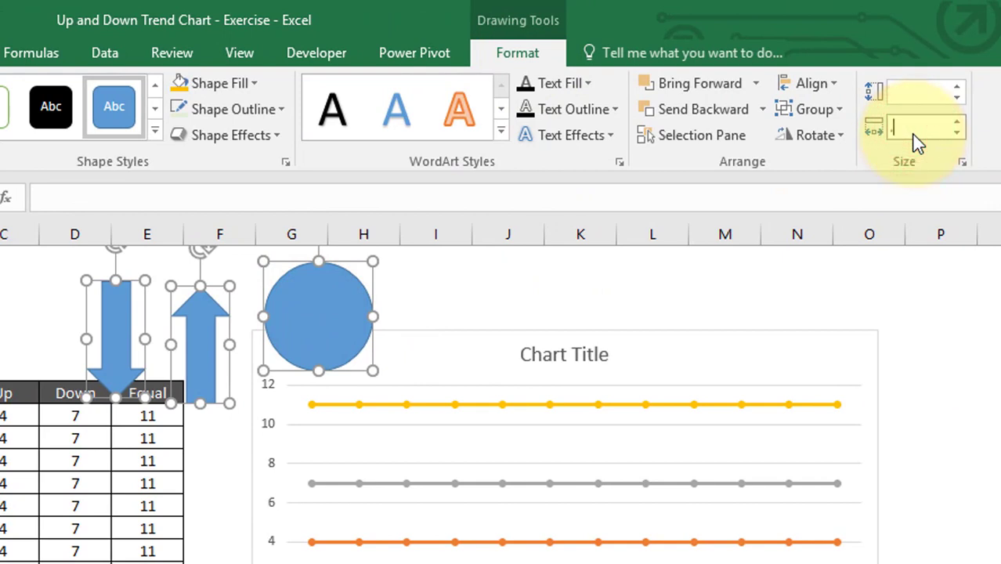
text(.4)
click(927, 92)
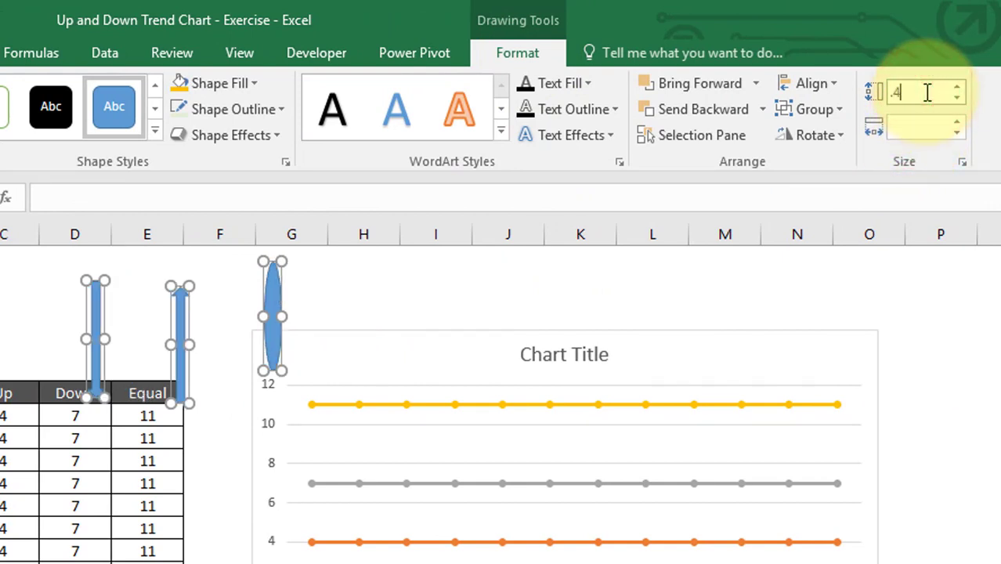
text(.4)
click(928, 133)
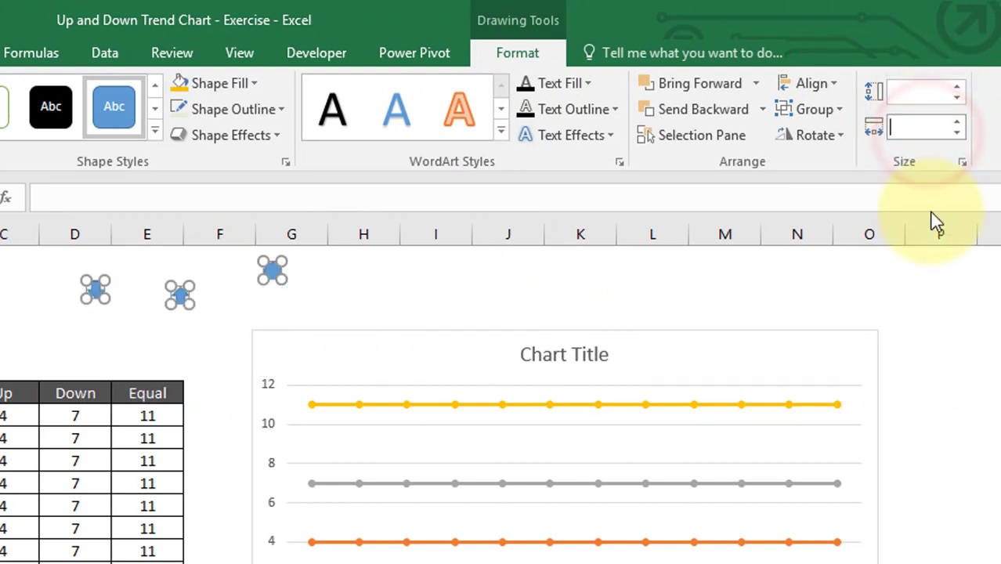
click(936, 294)
click(368, 303)
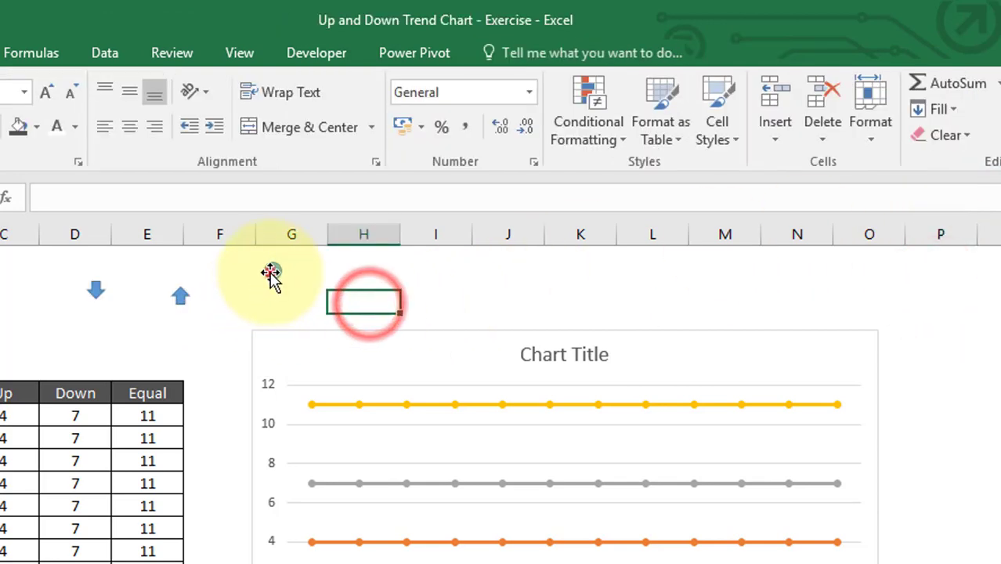
- Check the height and width of the circle and inspect the two resized arrows
click(273, 270)
click(538, 54)
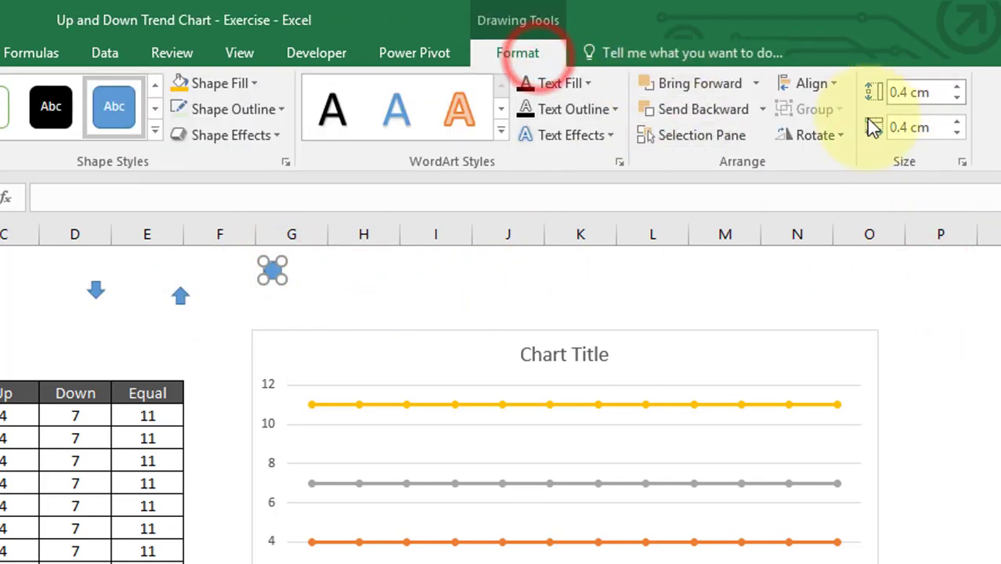
click(181, 298)
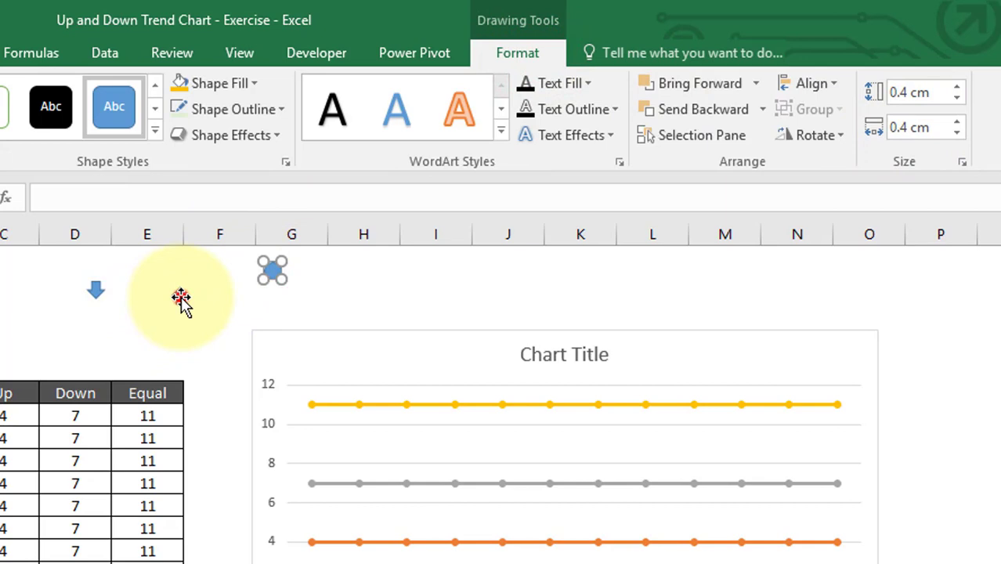
click(94, 291)
click(142, 328)
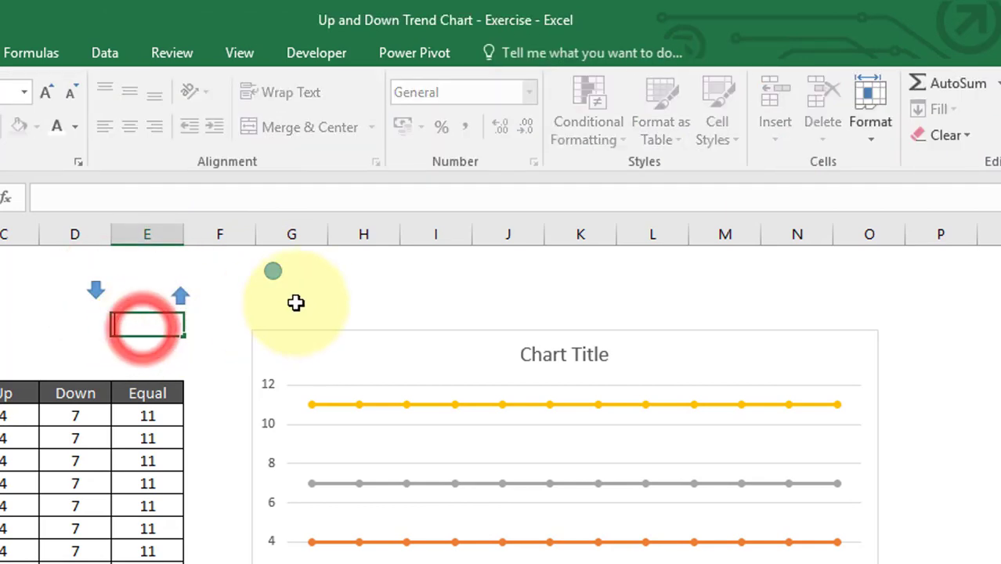
click(296, 300)
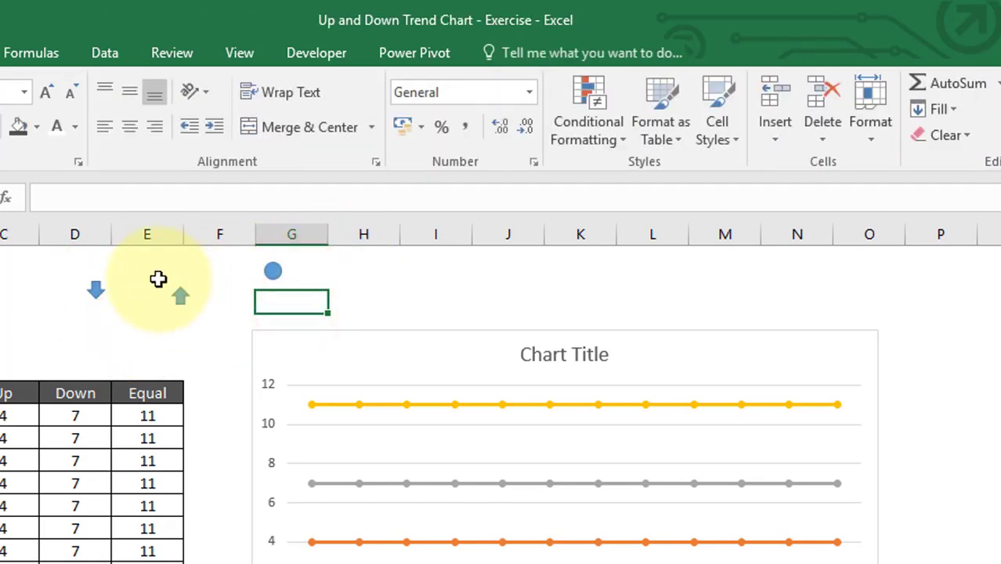
- Give the down arrow the standard red fill and remove its outline
click(98, 291)
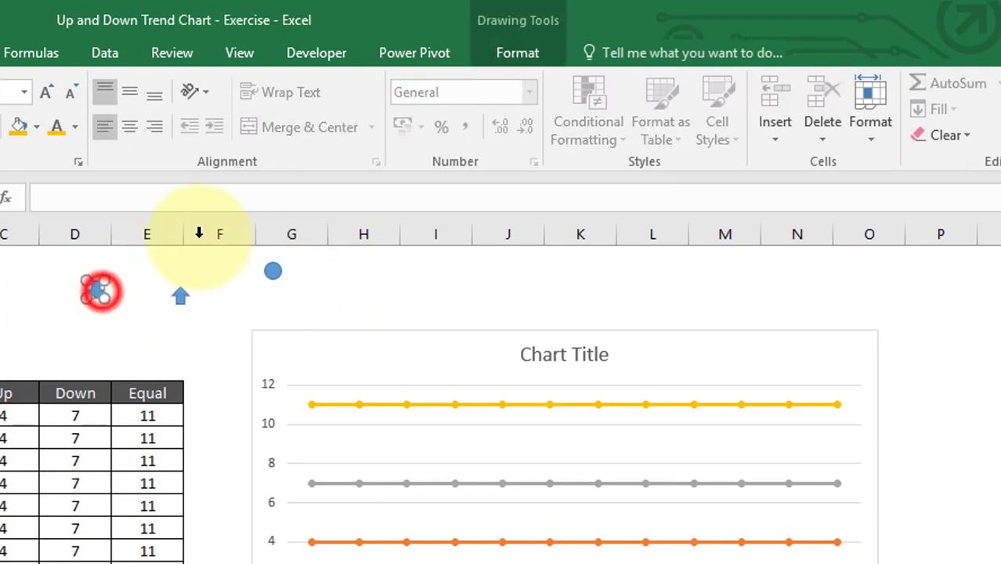
click(536, 53)
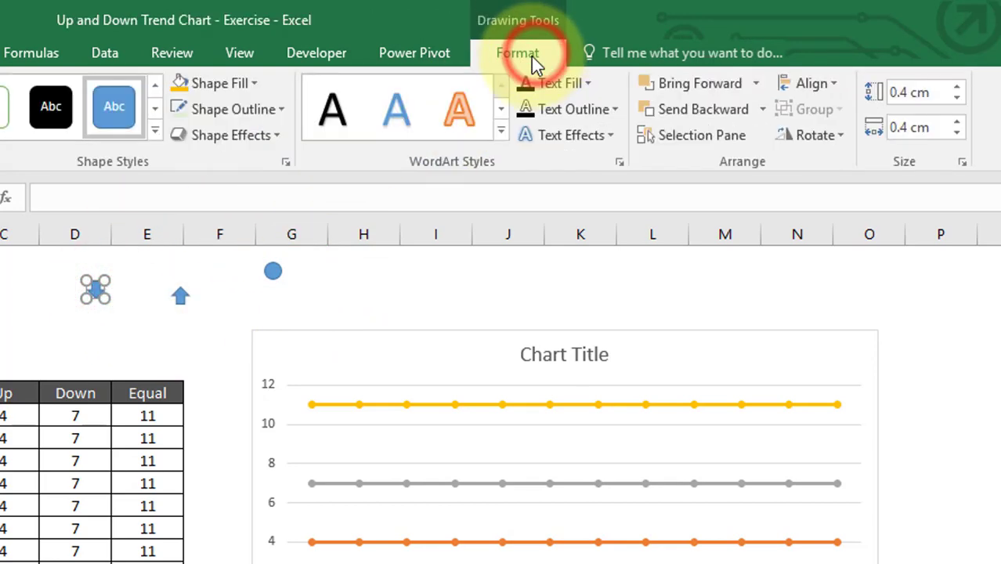
click(258, 81)
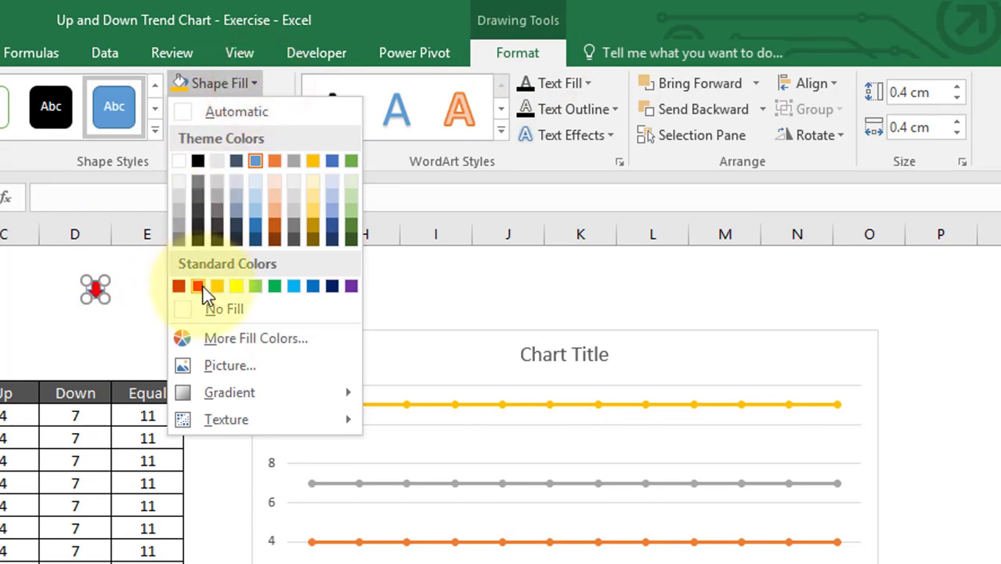
click(202, 287)
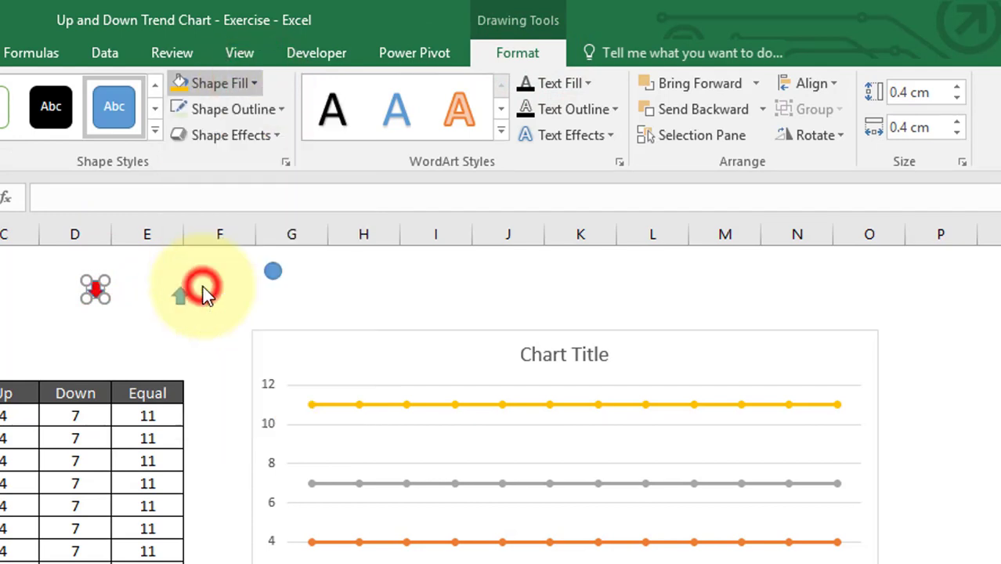
click(282, 110)
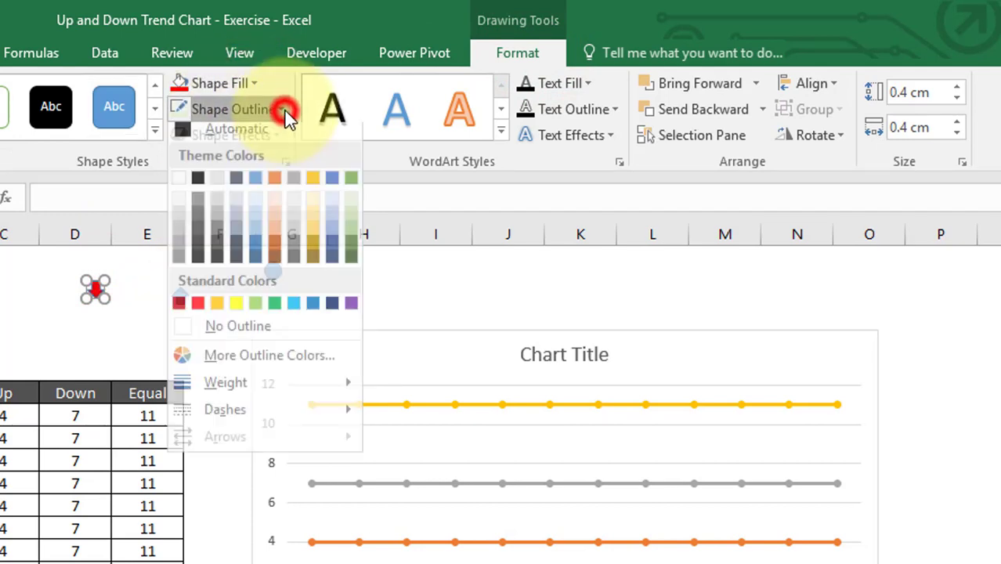
click(229, 335)
click(149, 322)
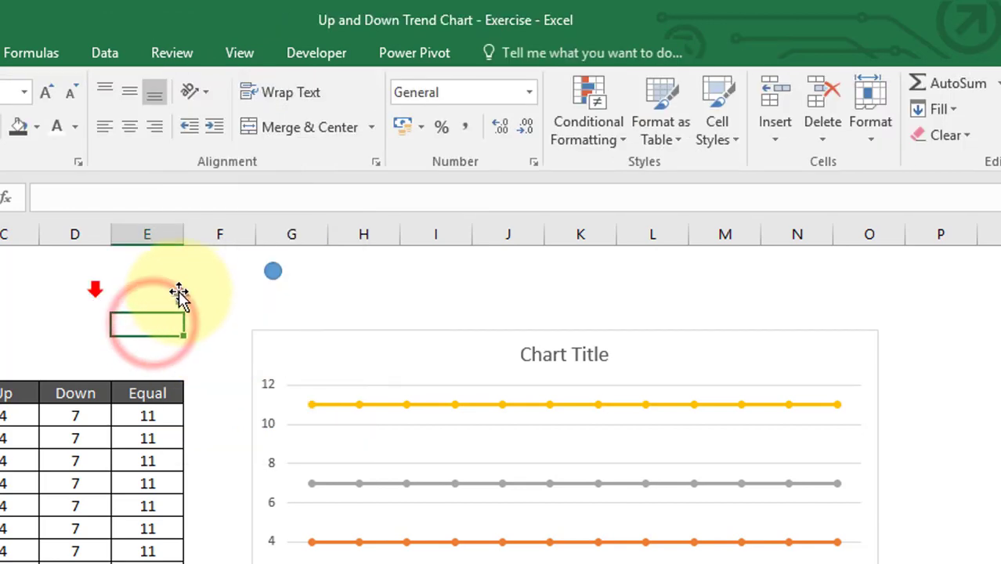
- Fill the up arrow with the standard green colour
click(180, 294)
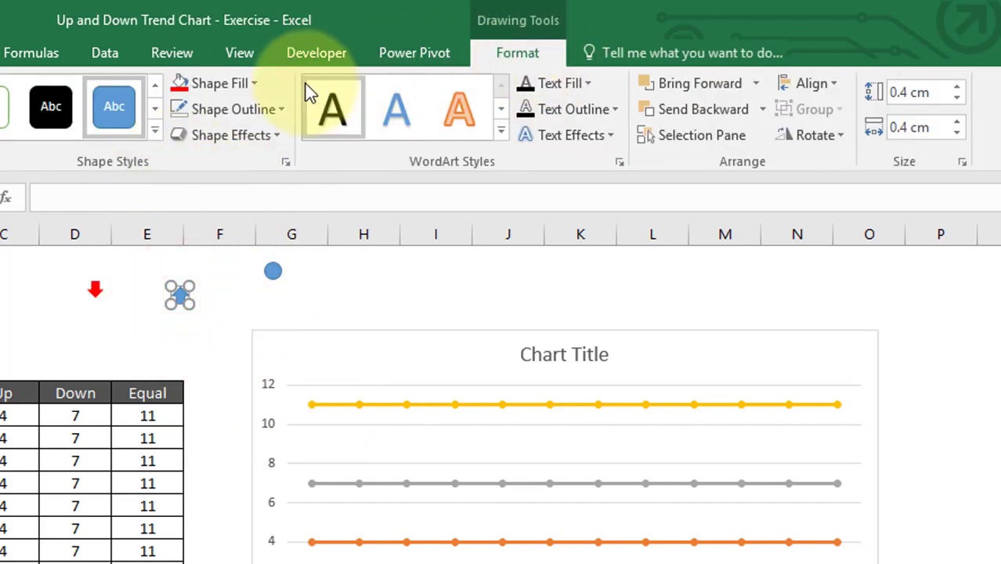
click(253, 85)
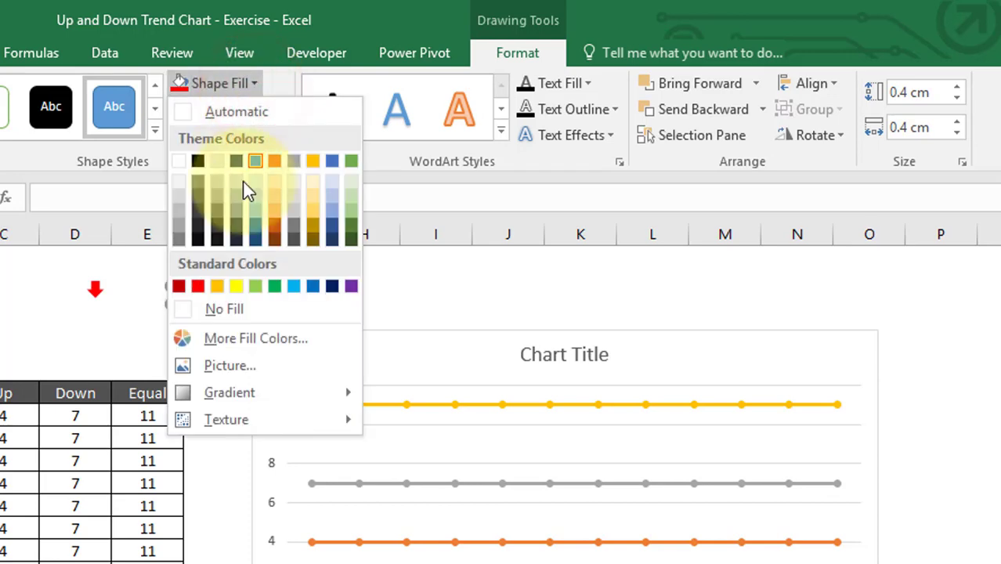
click(274, 287)
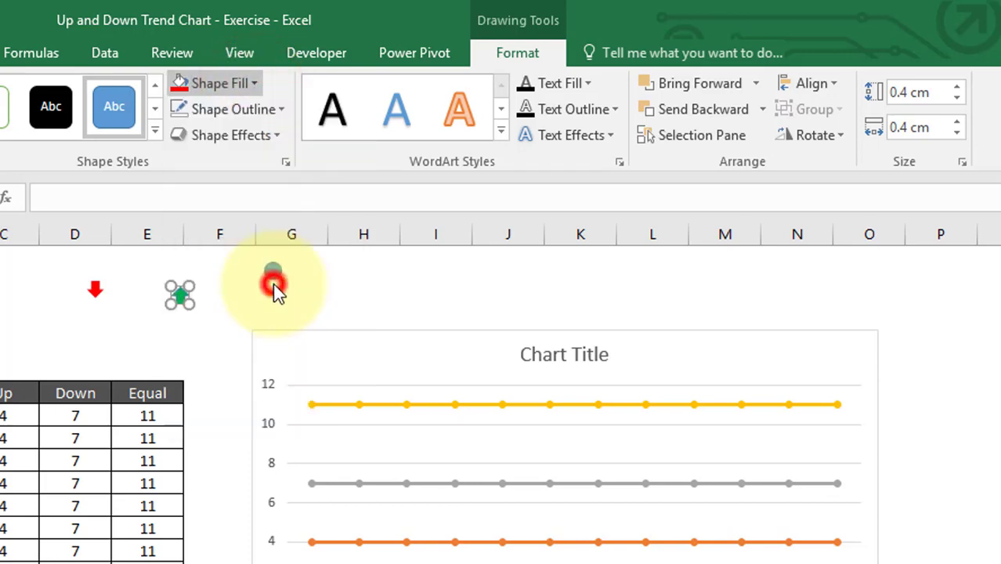
- Remove the outline of the green up arrow
click(282, 109)
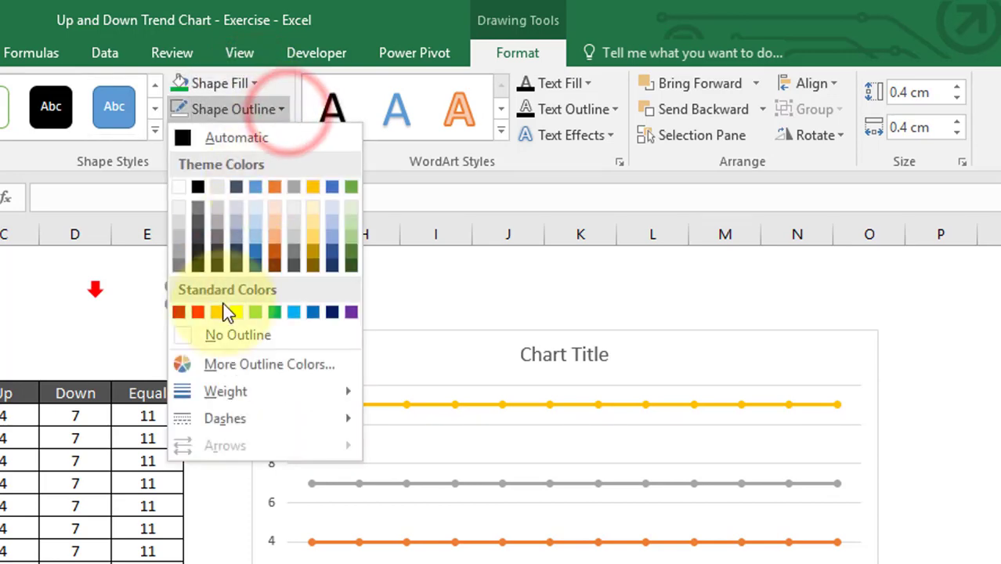
click(238, 337)
click(332, 281)
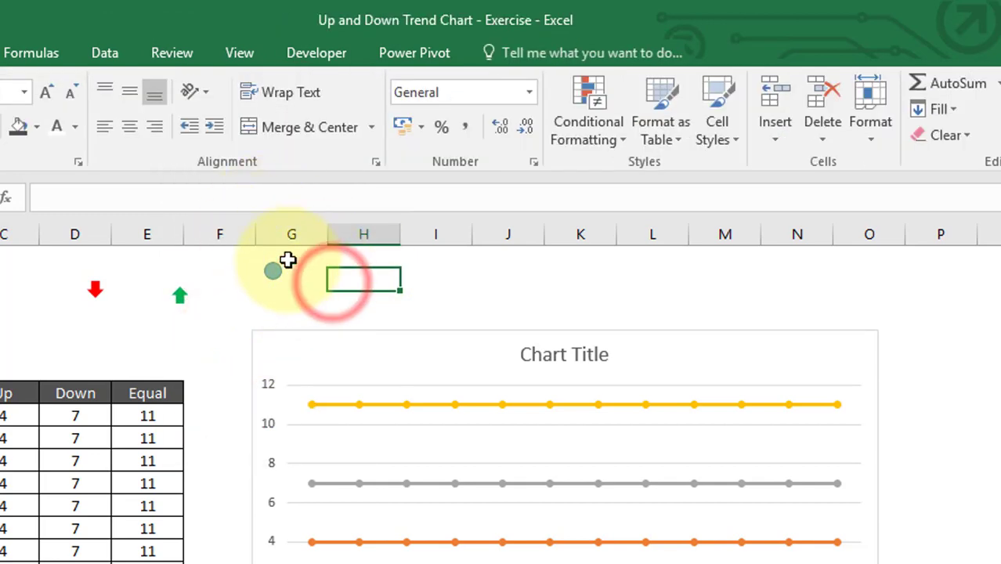
- Fill the circle shape with the gold theme colour and remove its outline
click(274, 271)
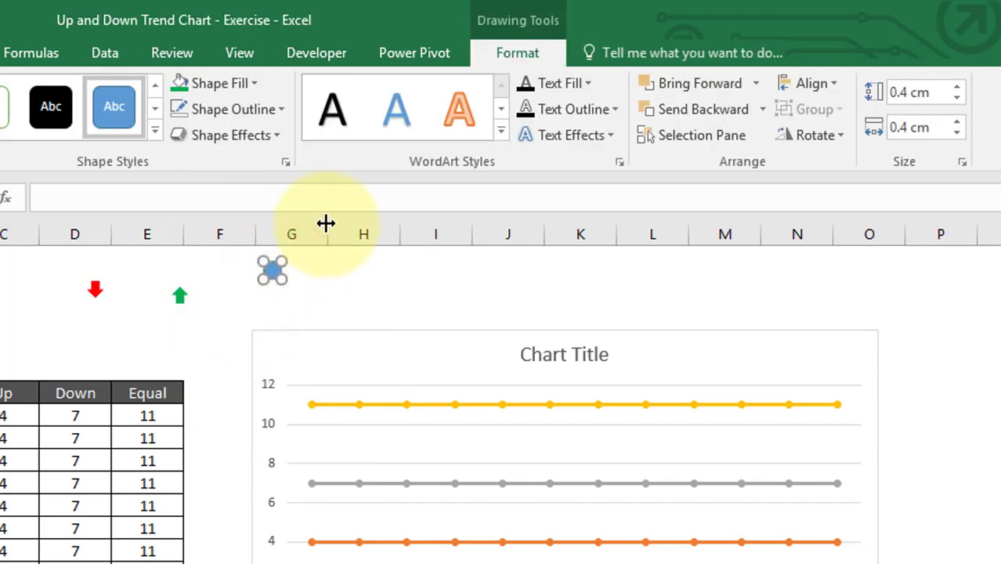
click(255, 84)
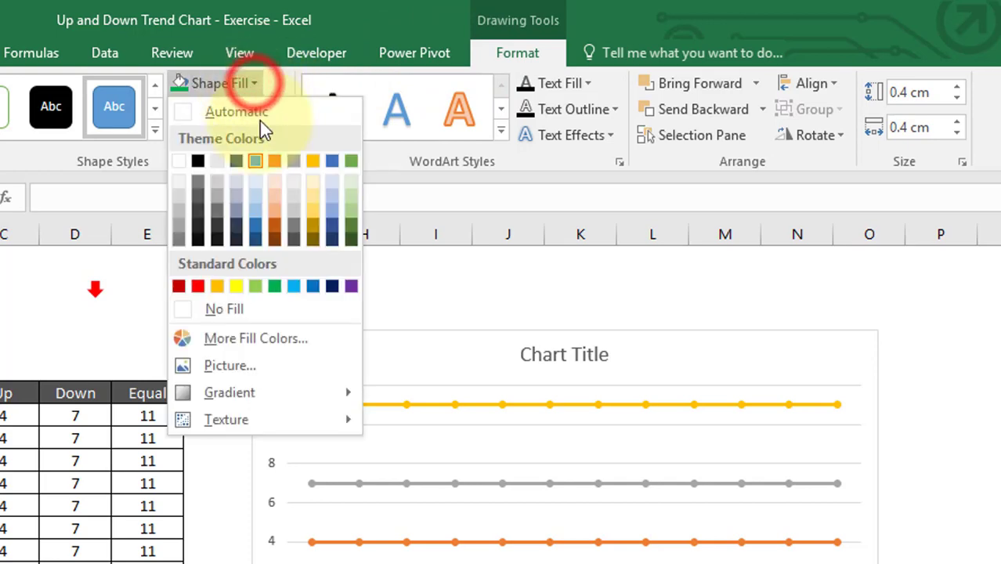
click(308, 162)
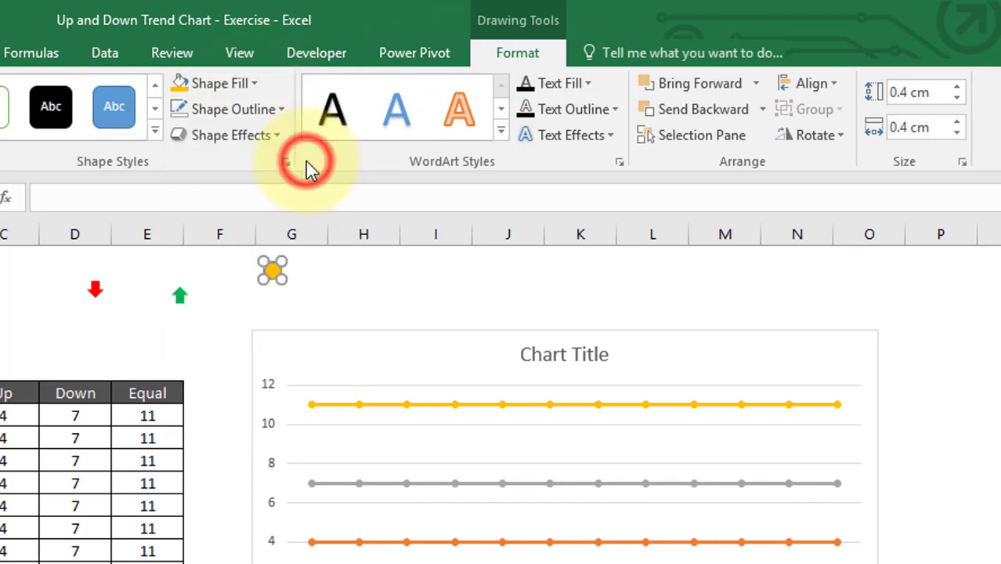
click(330, 259)
click(274, 279)
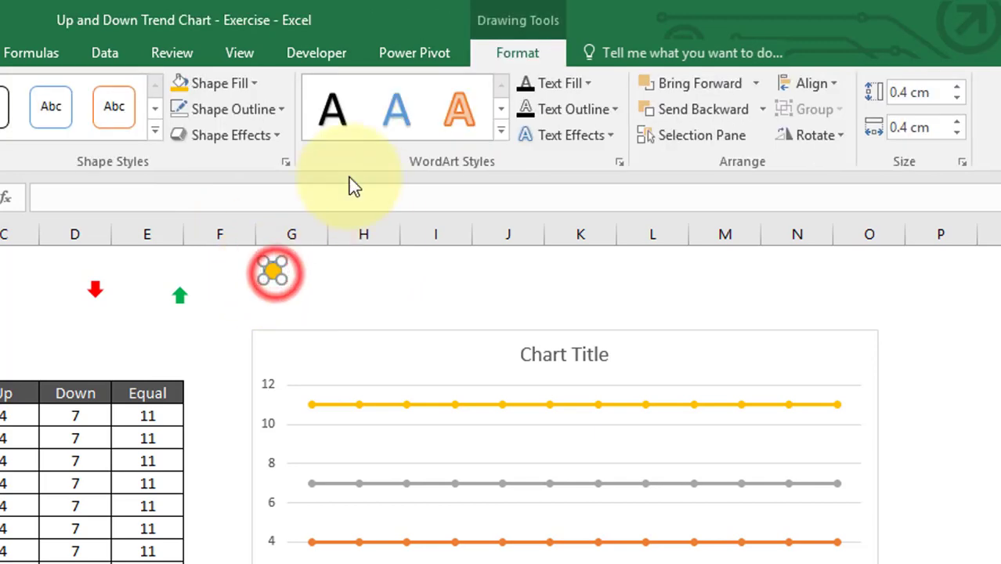
click(273, 112)
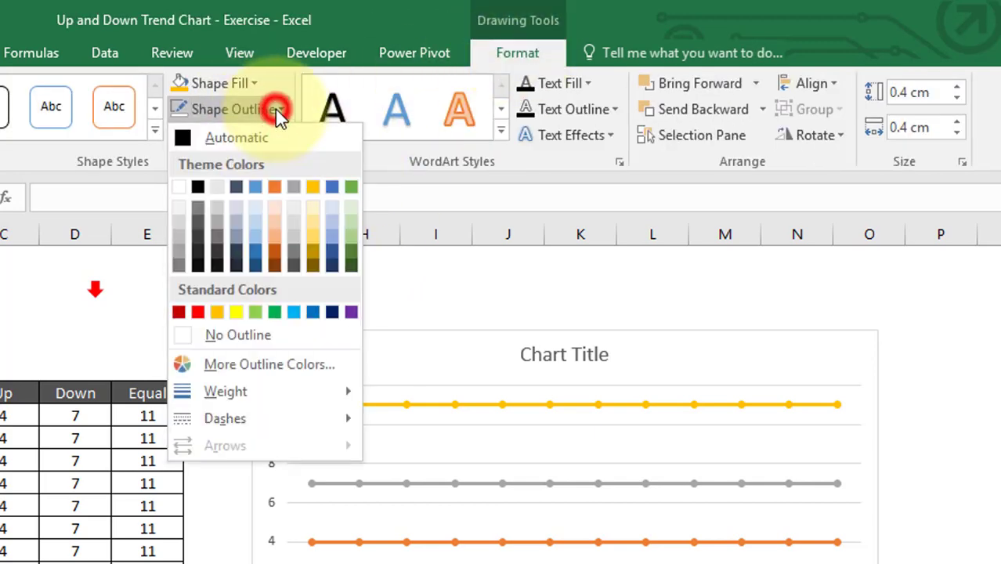
click(220, 335)
click(363, 300)
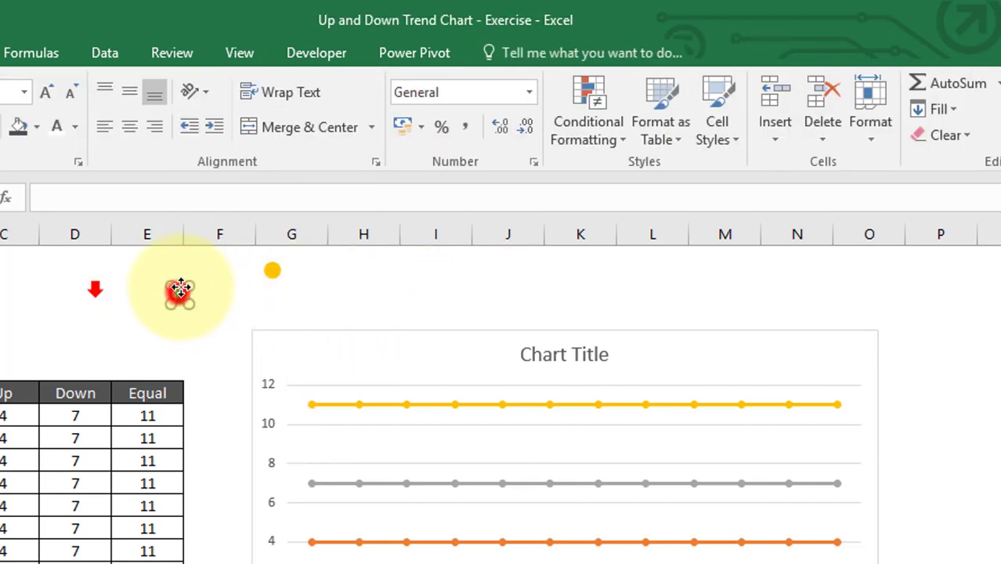
- Move the up arrow, down arrow and circle close together in a row above the chart, around columns E to G
click(215, 266)
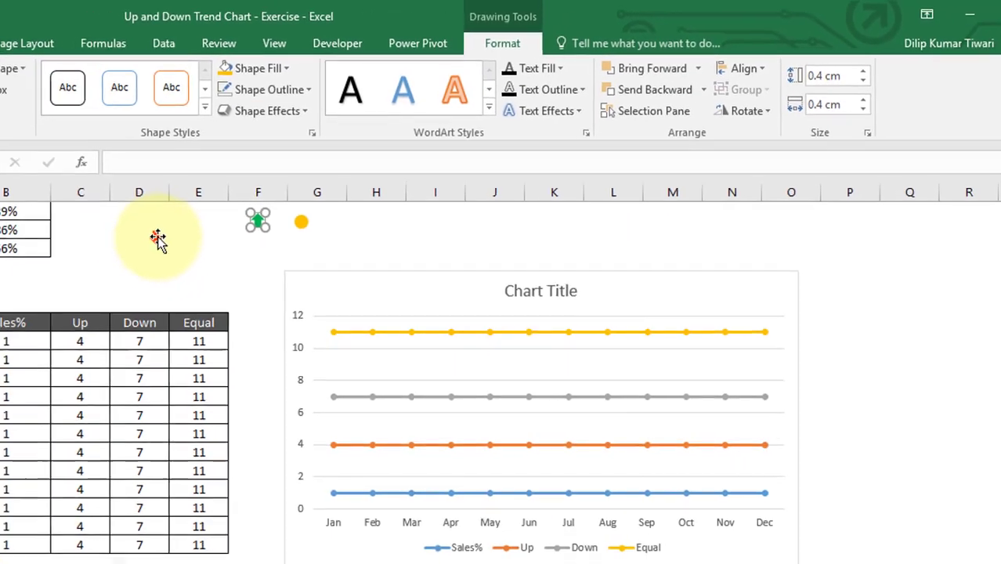
click(97, 284)
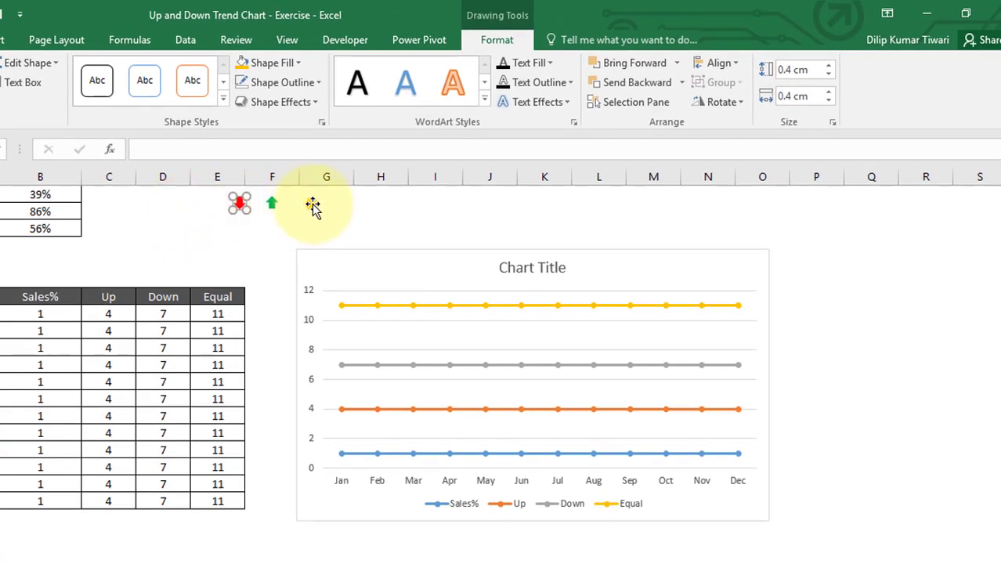
drag(294, 203, 305, 212)
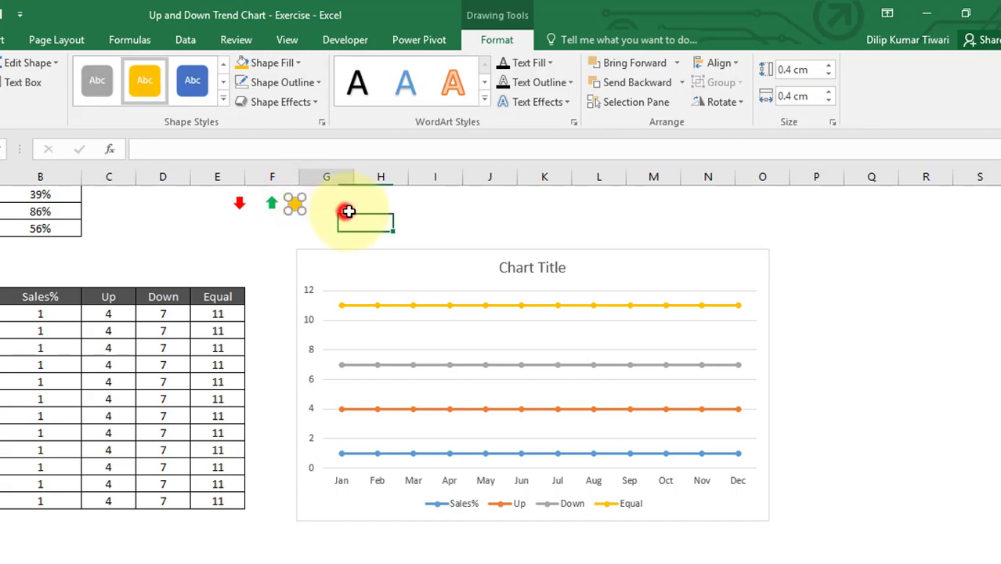
click(348, 212)
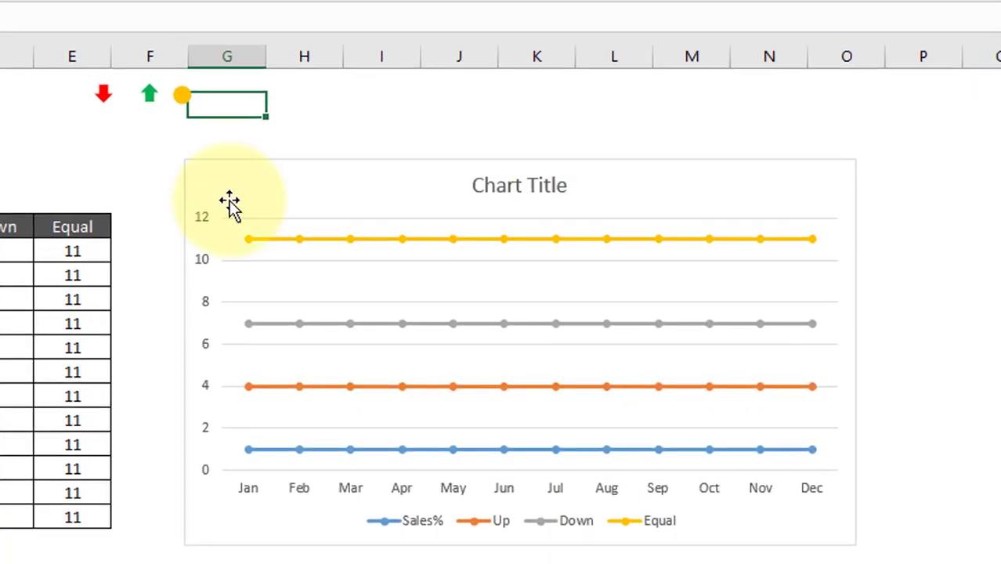
- Copy the red down arrow and paste it as the markers of the Down series in the chart
click(98, 88)
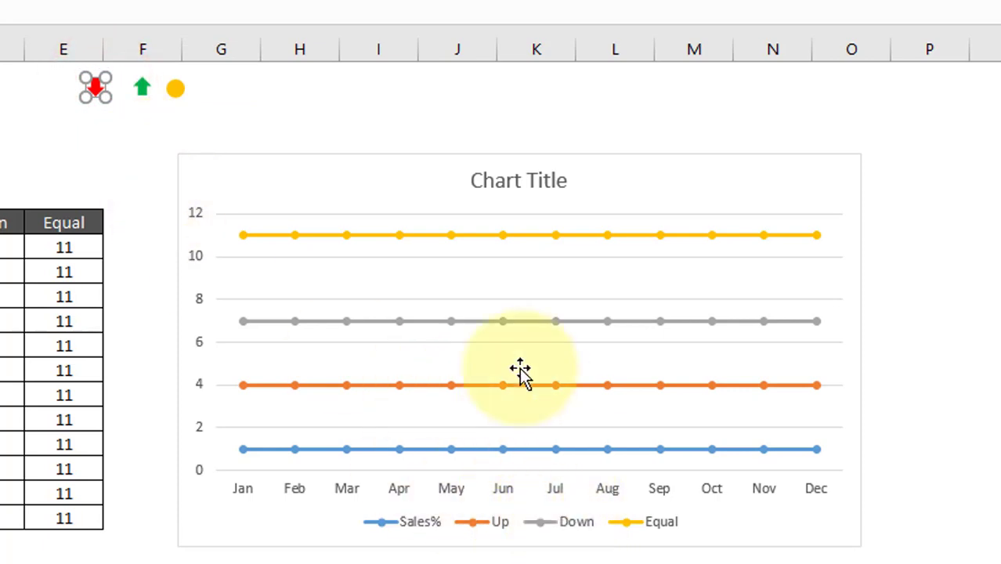
click(265, 323)
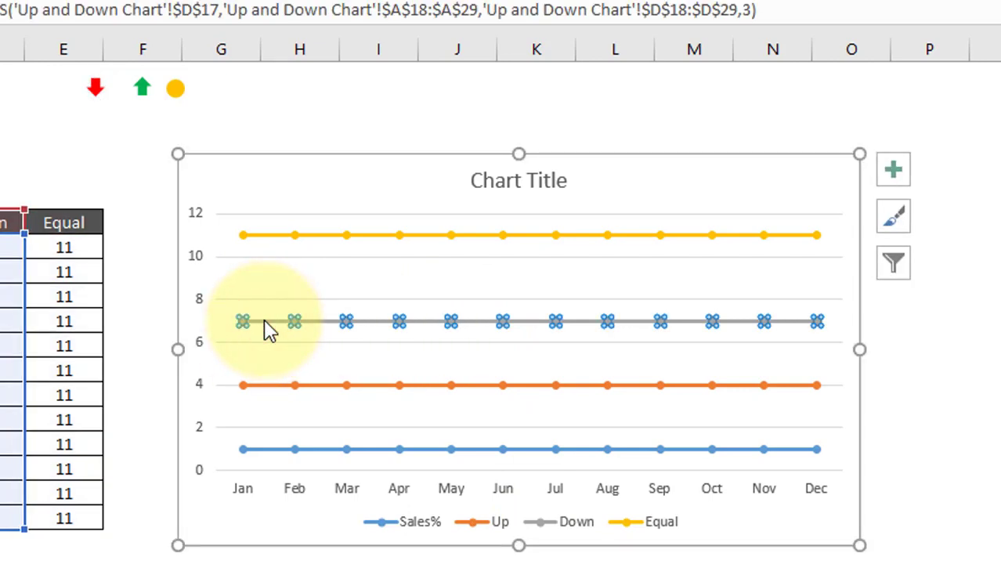
key(ctrl+v)
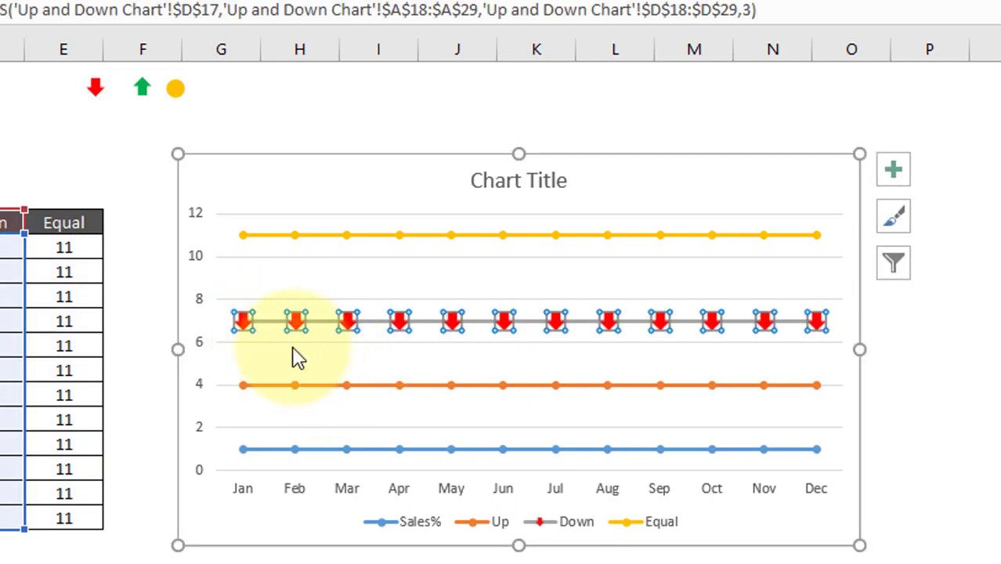
click(989, 334)
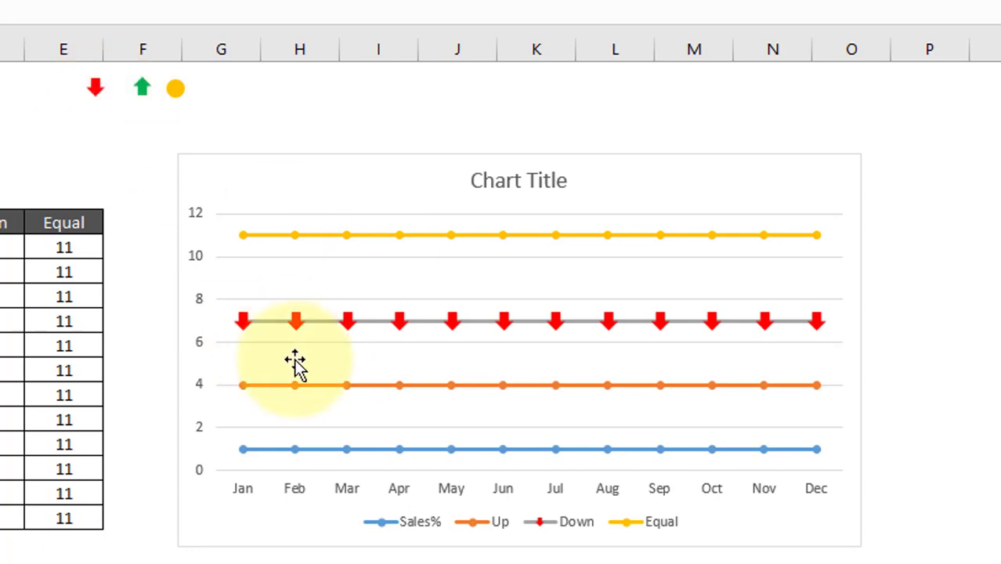
- Copy the green up arrow and paste it as the markers of the Up series in the chart
click(146, 90)
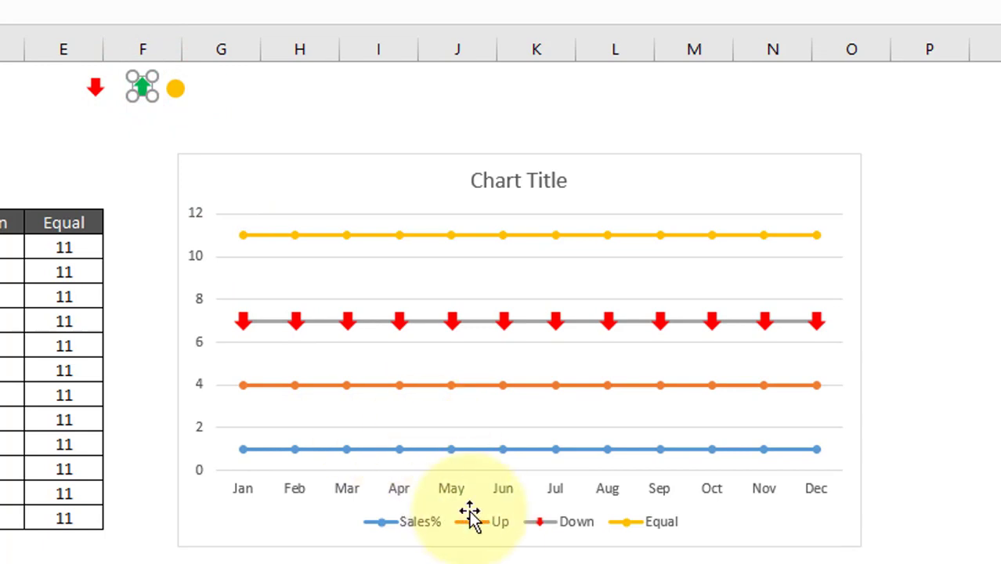
click(273, 382)
click(245, 385)
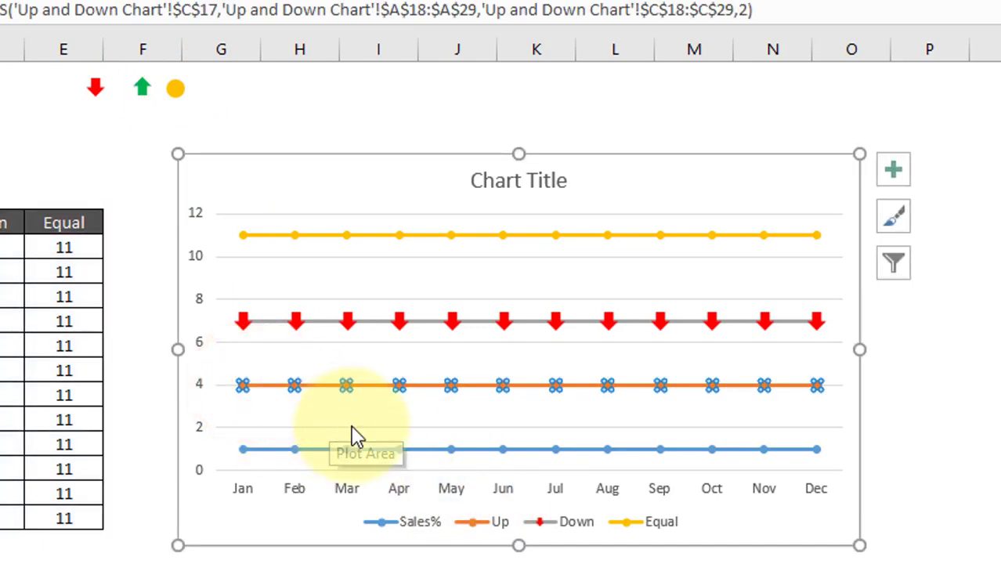
key(ctrl+v)
click(972, 439)
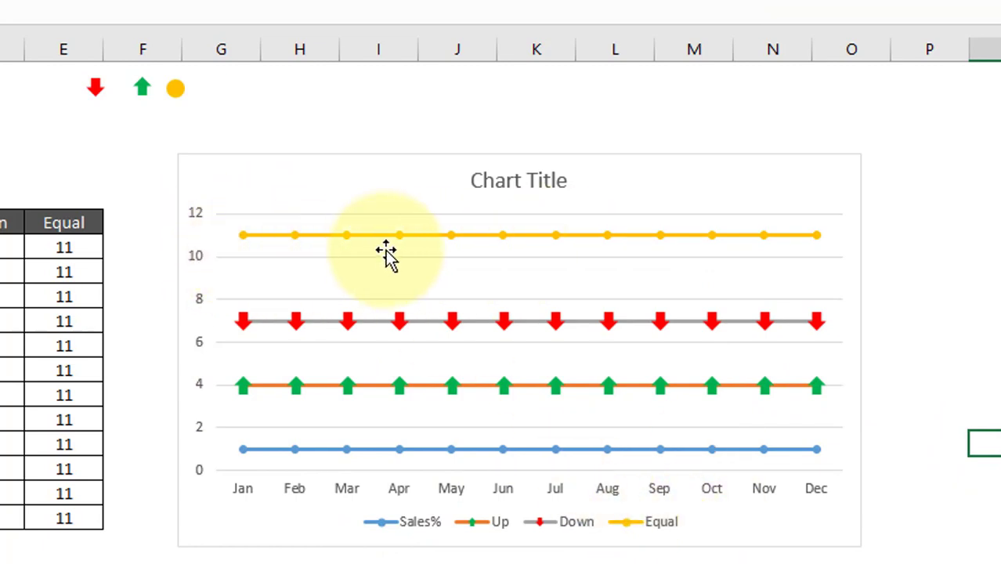
- Copy the gold circle and paste it as the markers of the Equal series in the chart
click(176, 90)
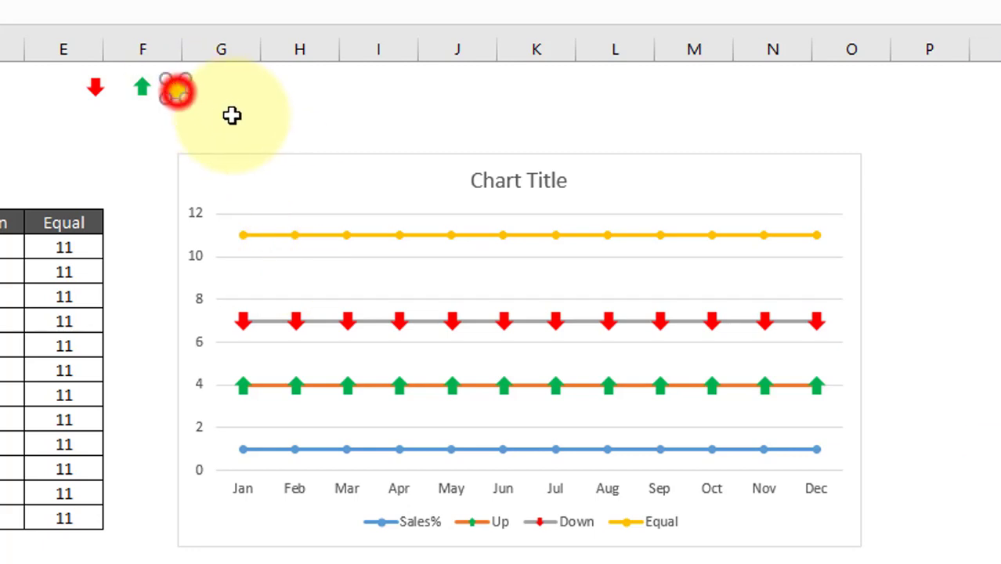
click(261, 235)
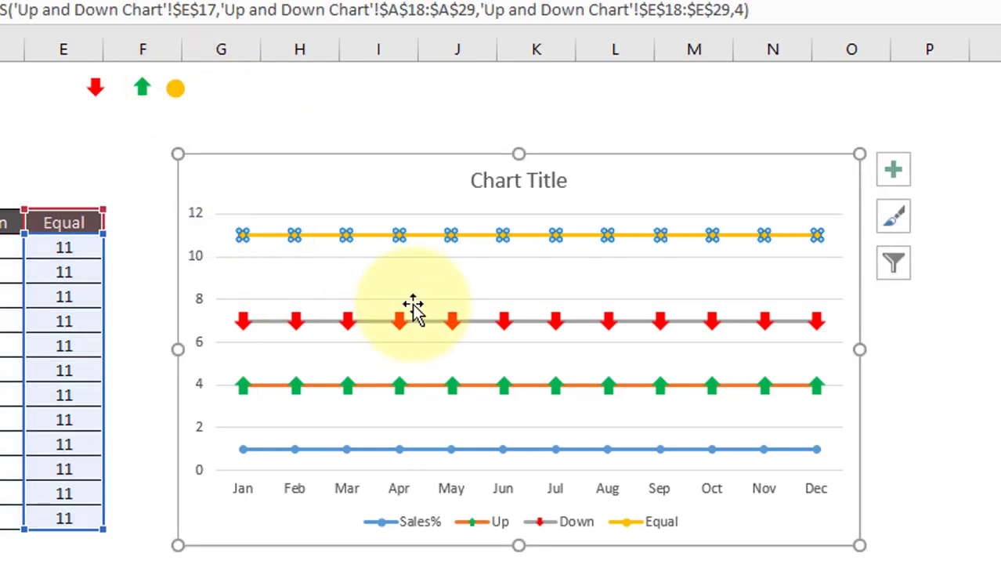
key(ctrl+v)
click(928, 392)
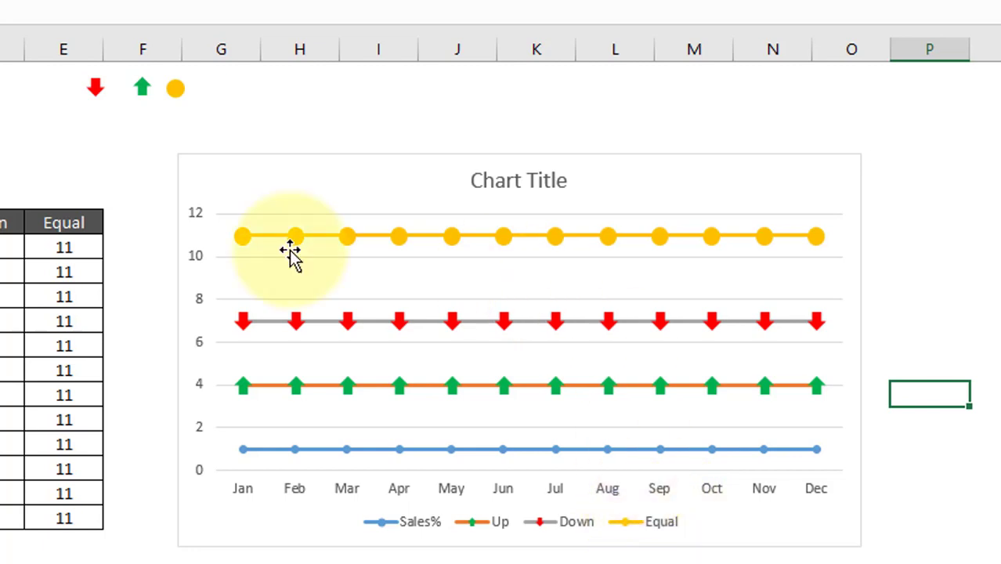
click(132, 151)
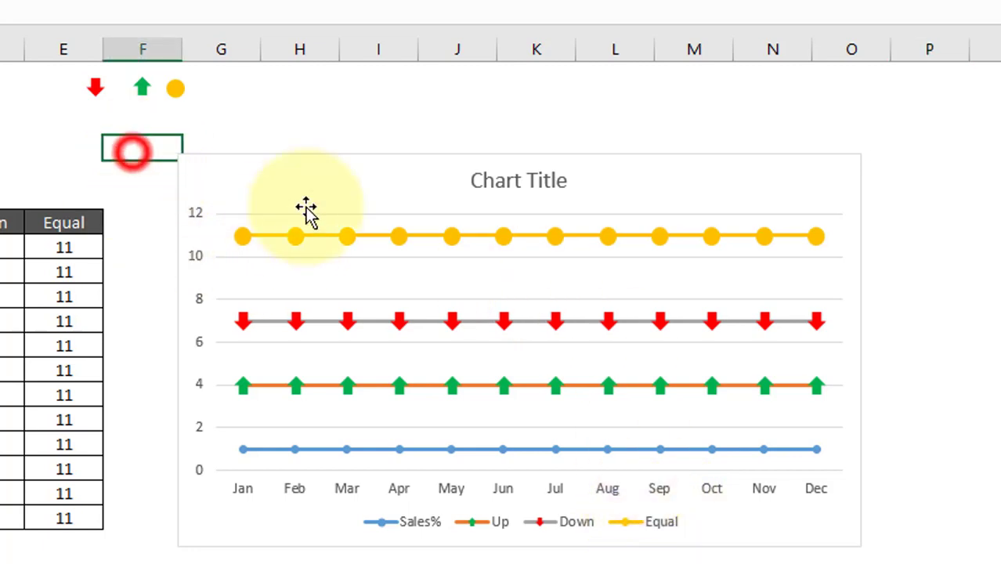
- Format the Equal data series with no line so that only its circle markers are drawn
click(275, 241)
right_click(275, 242)
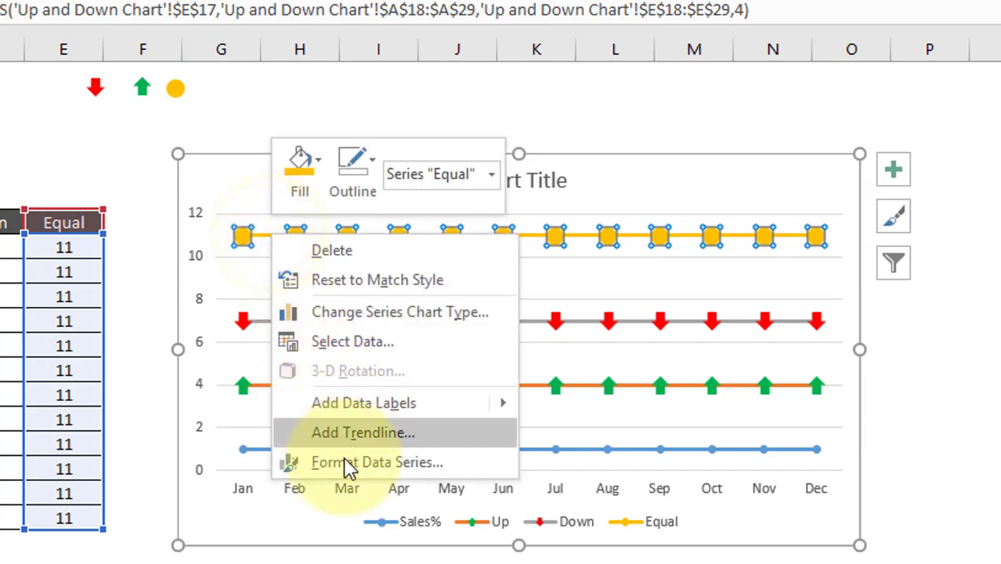
click(347, 465)
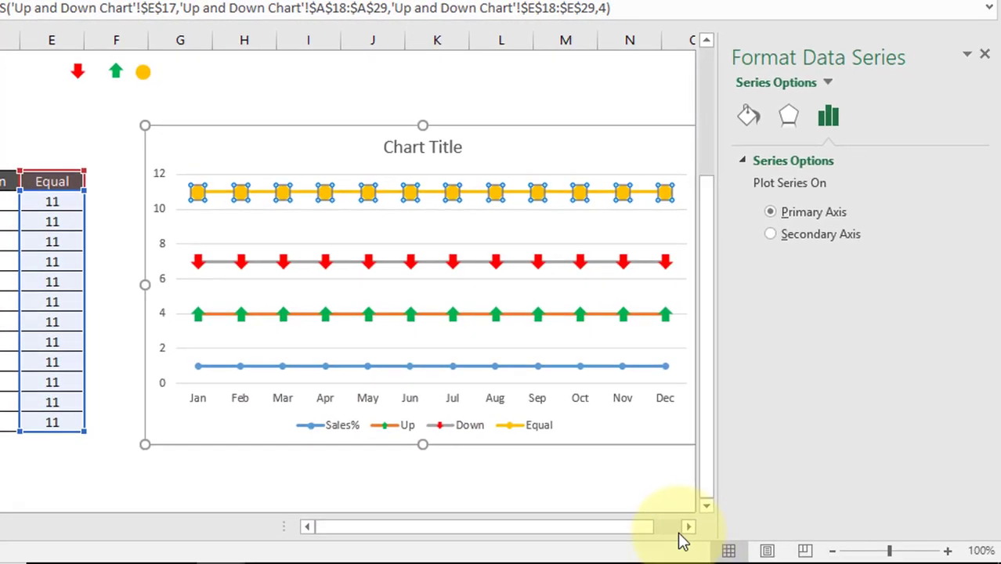
click(690, 527)
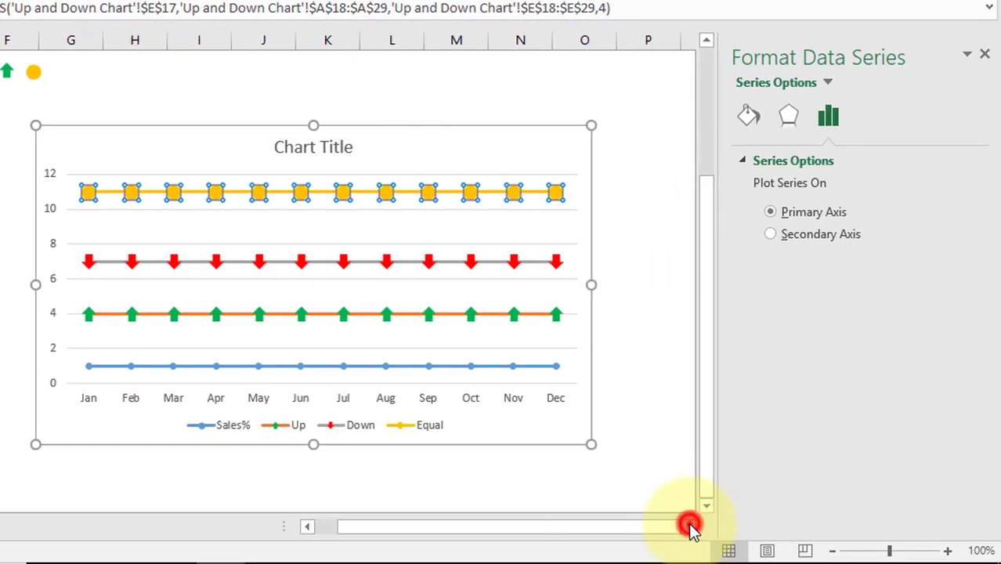
click(689, 527)
click(307, 527)
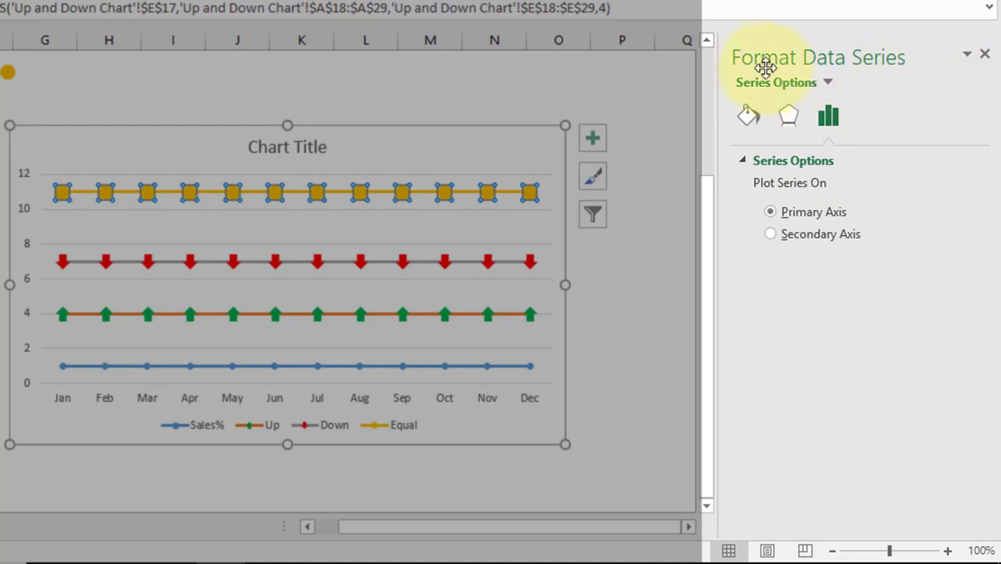
click(755, 117)
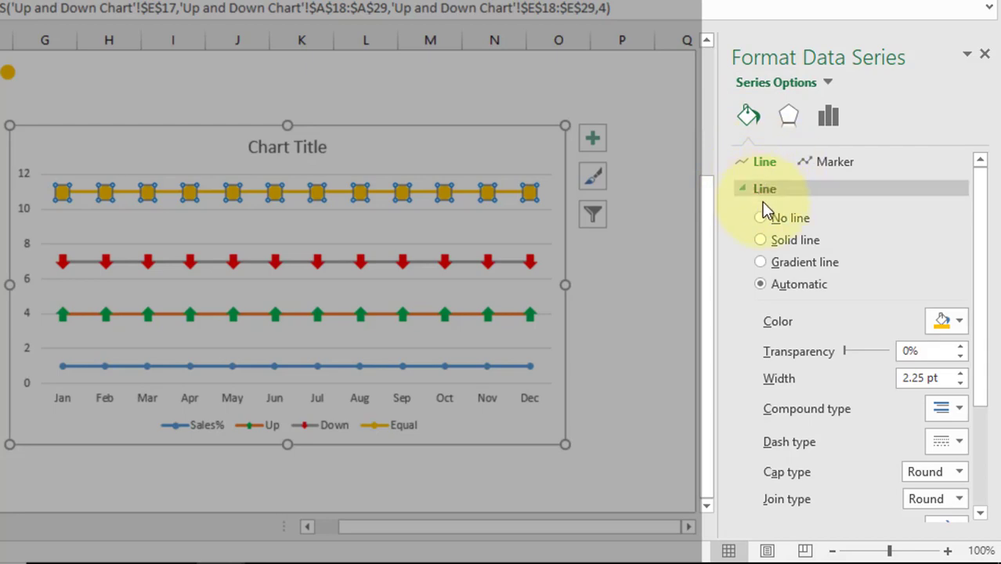
click(769, 222)
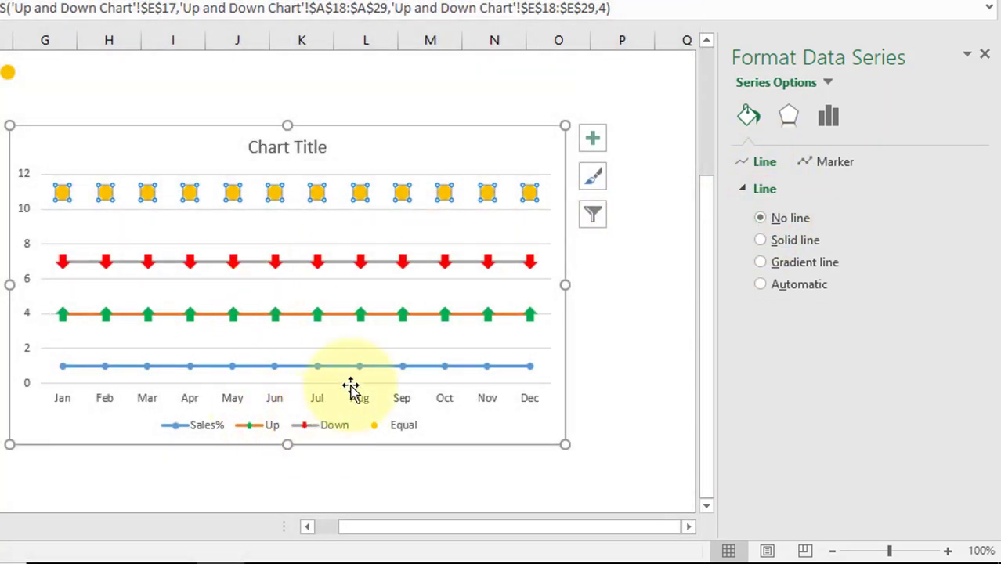
- Set the Down series and the Up series to no line, keeping only their arrow markers
click(381, 267)
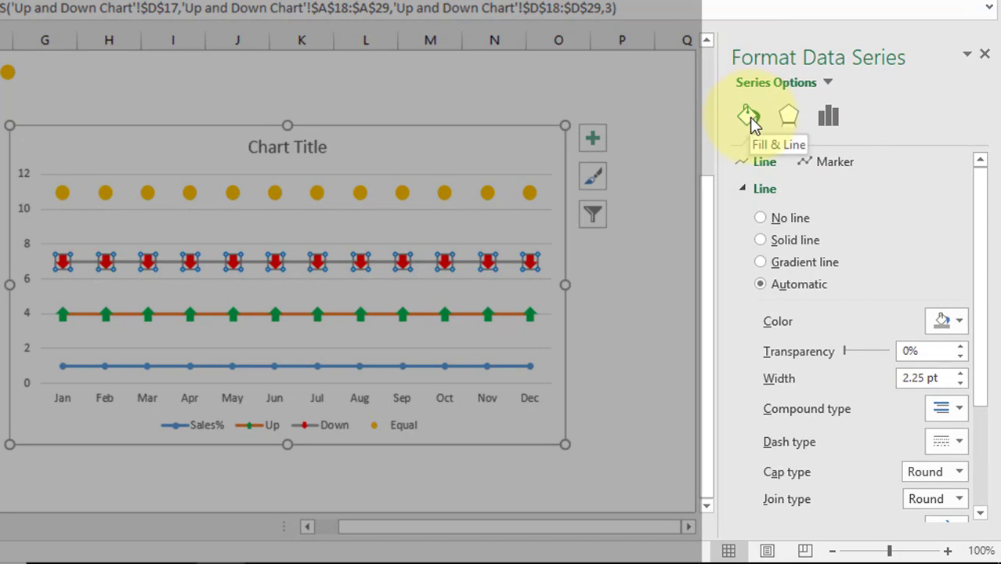
click(764, 219)
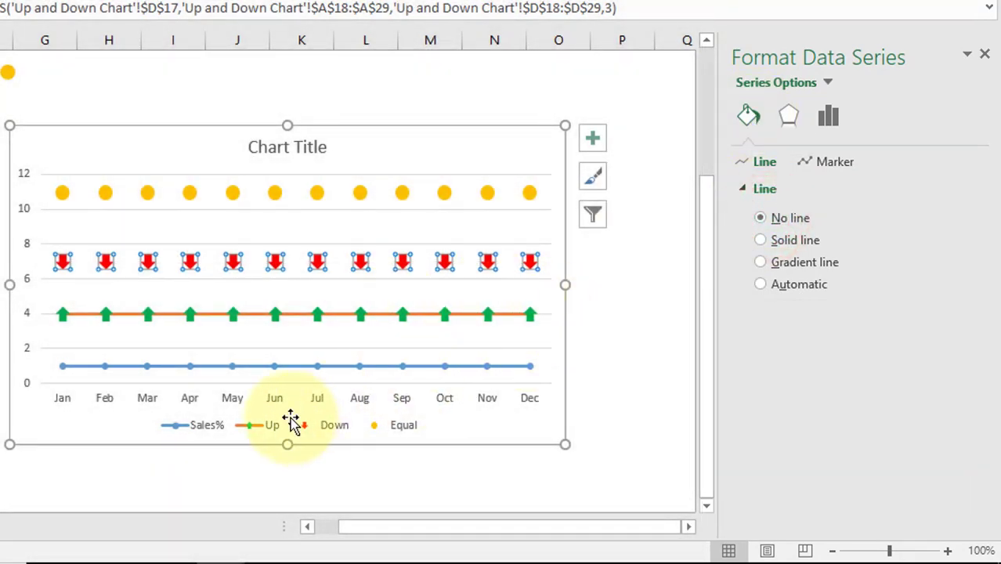
click(390, 317)
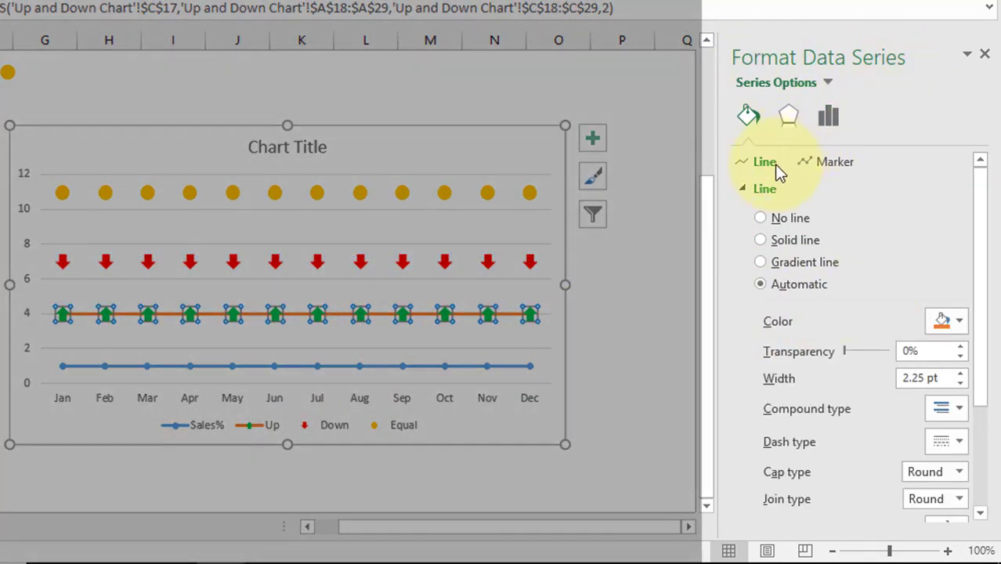
click(764, 219)
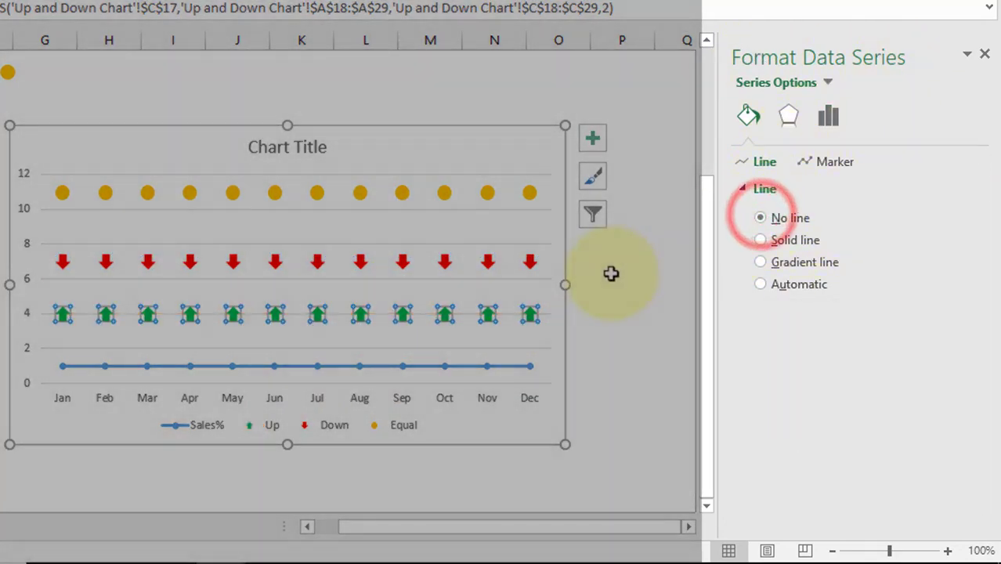
click(613, 279)
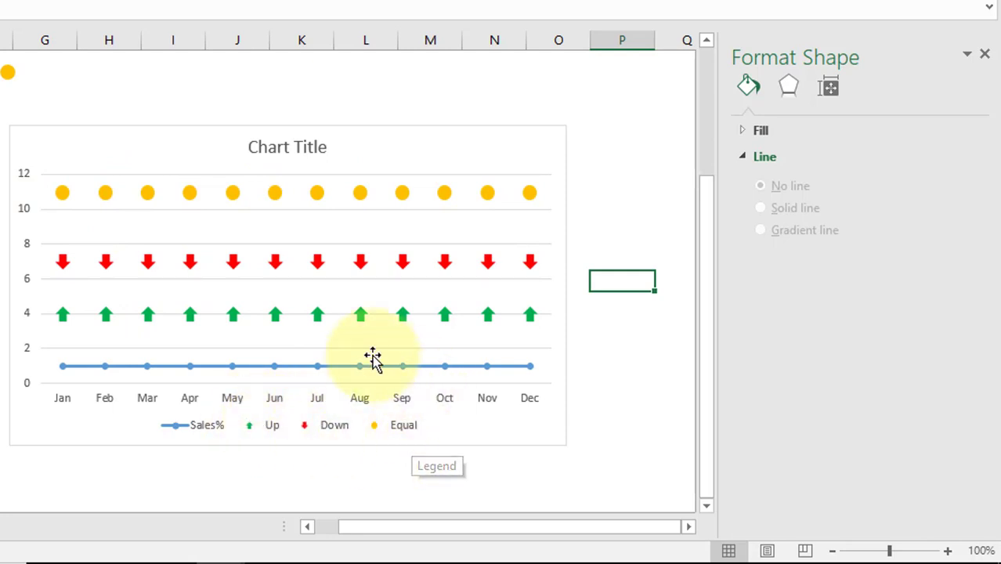
- Remove the markers from the Sales% series by setting its marker option to None
click(78, 365)
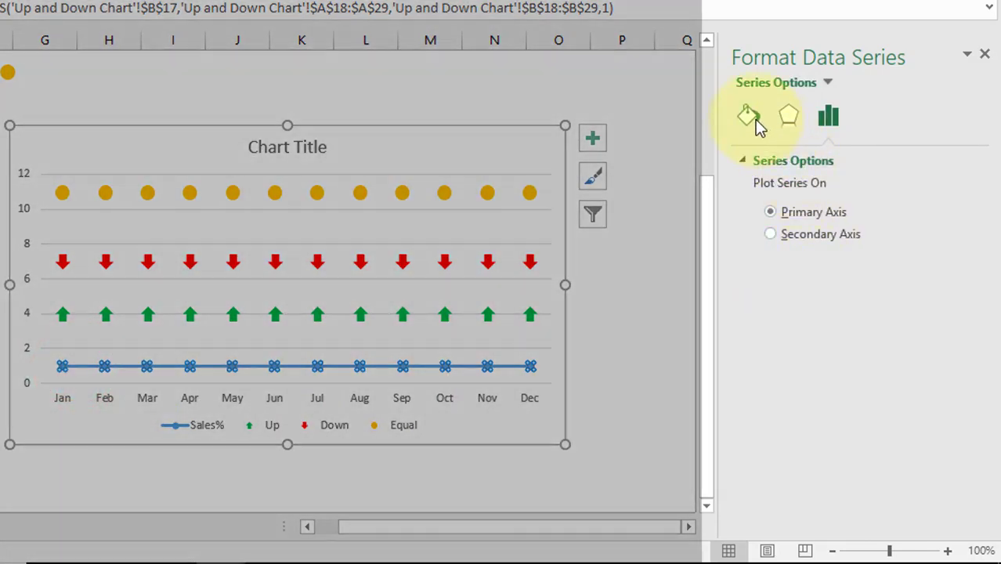
click(753, 121)
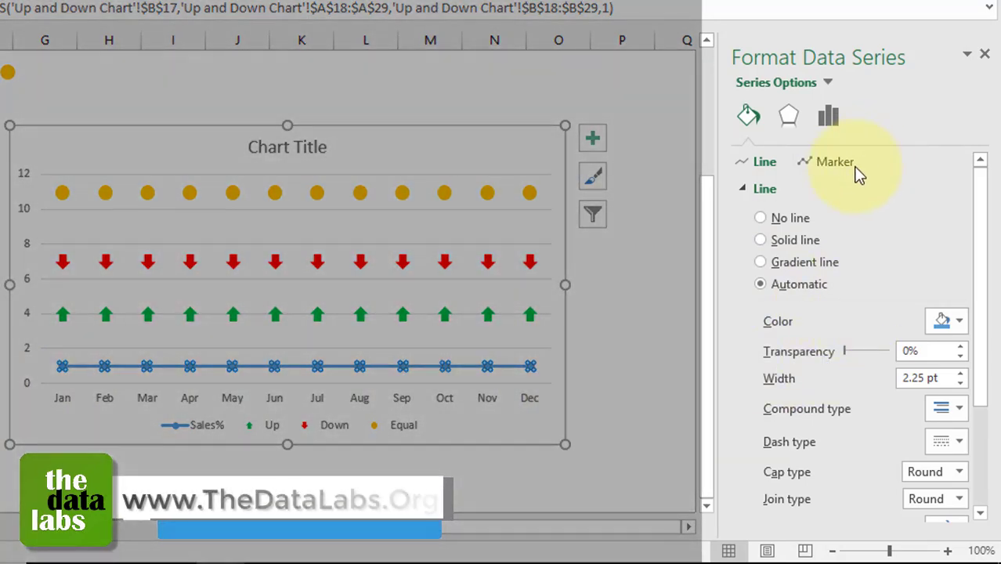
click(837, 162)
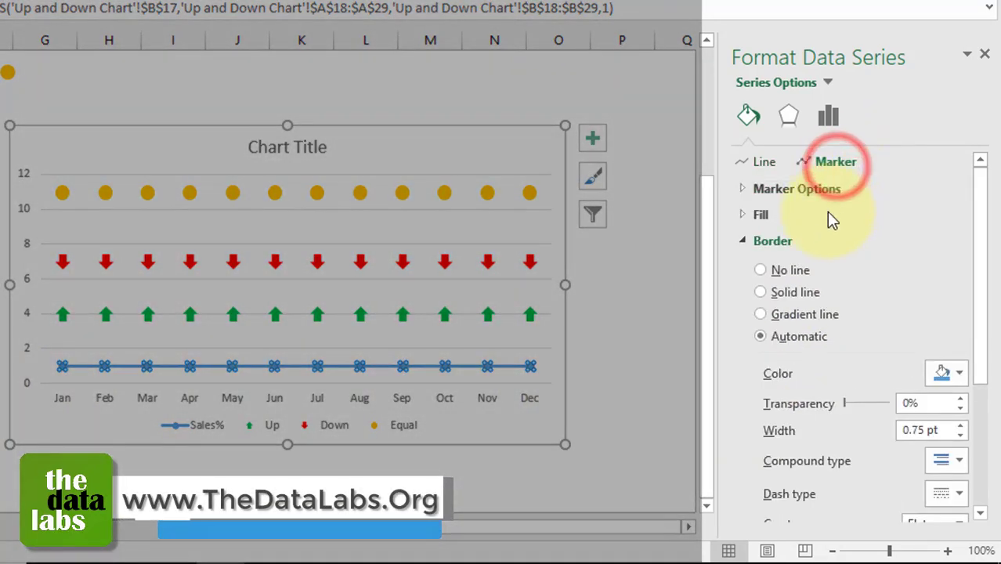
click(746, 192)
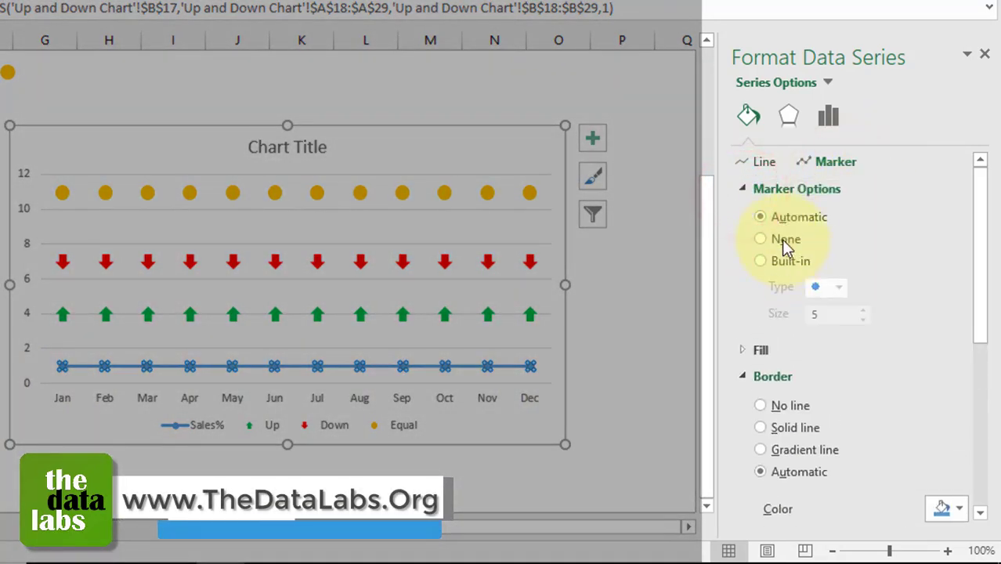
click(782, 240)
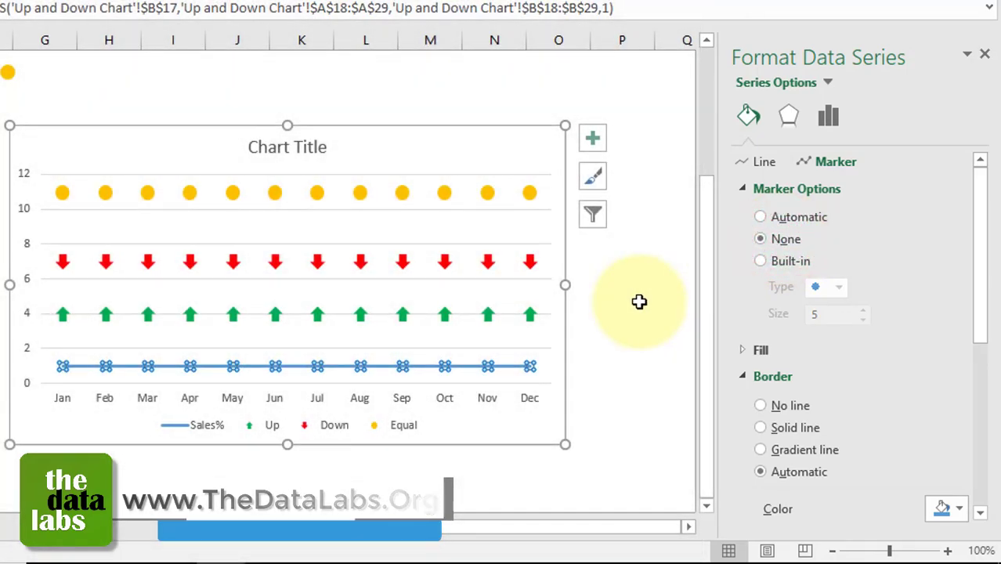
click(639, 300)
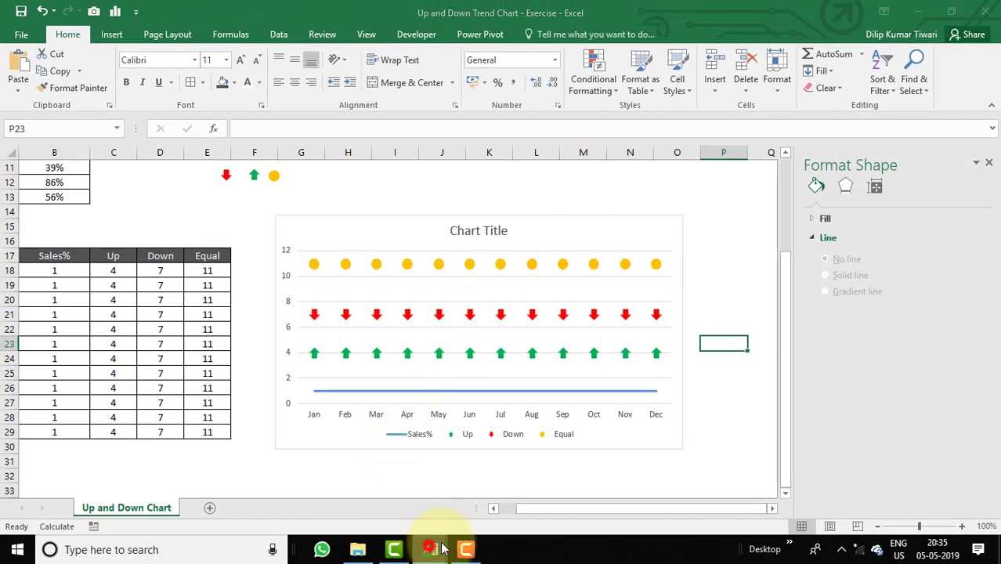
- Consult the finished Sales Trend chart in the other workbook and format the exercise chart's Sales% series as a solid line in standard blue
mouse_move(442, 548)
click(393, 483)
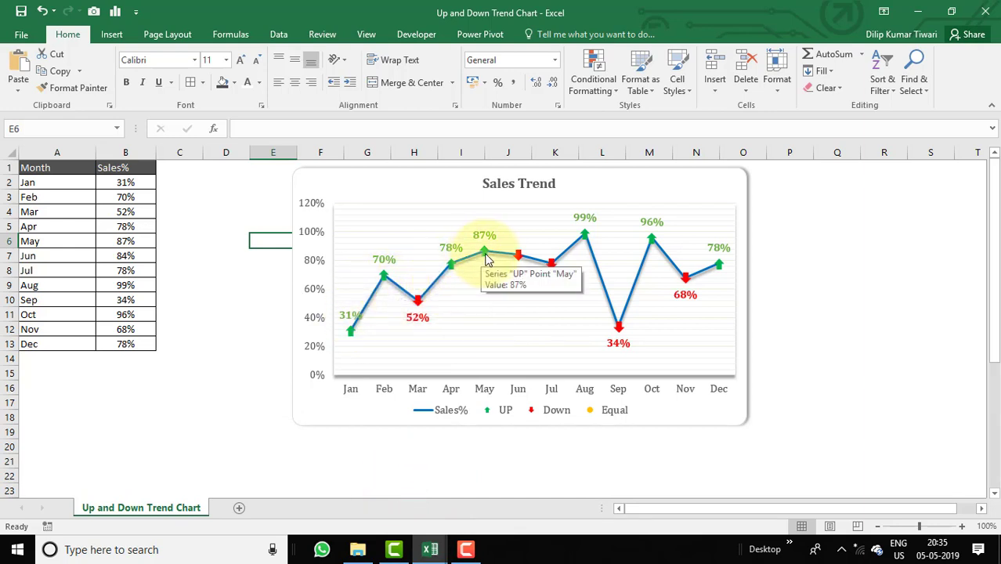
mouse_move(430, 549)
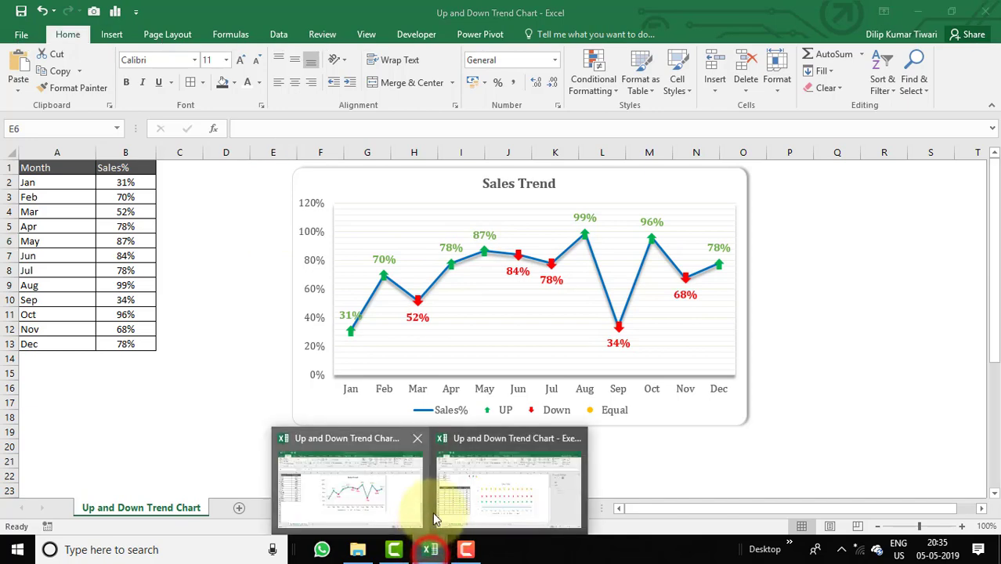
click(478, 484)
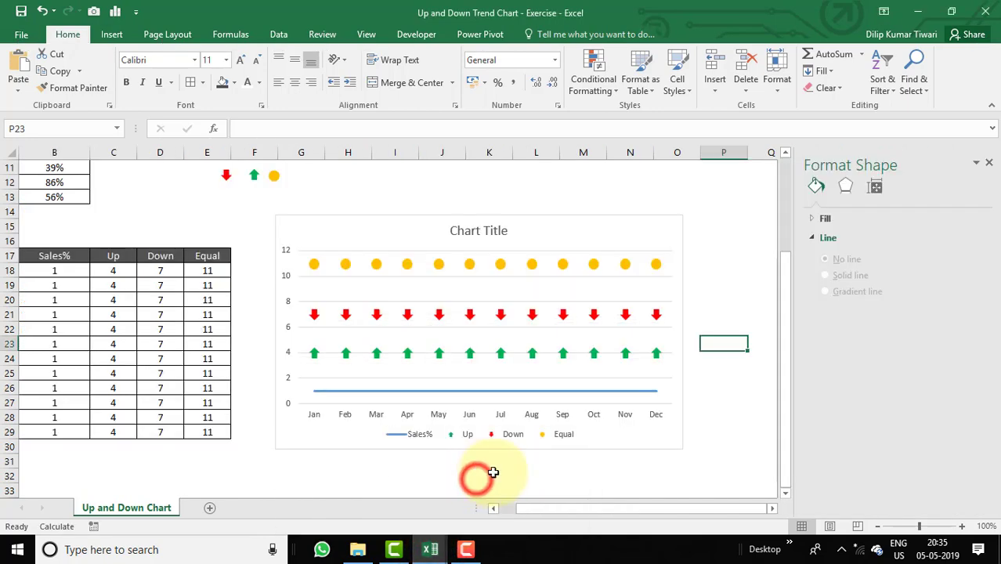
click(465, 390)
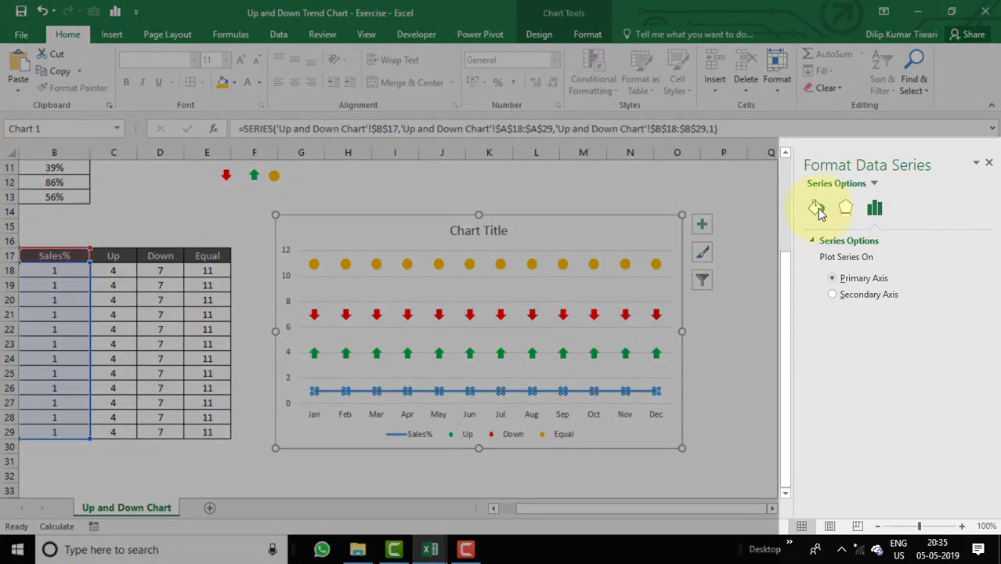
click(817, 209)
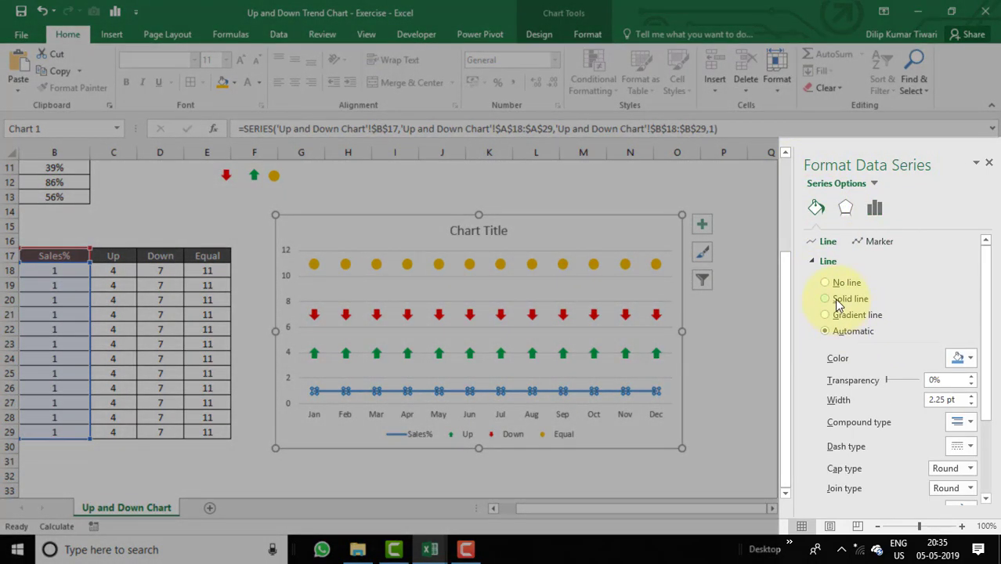
click(827, 299)
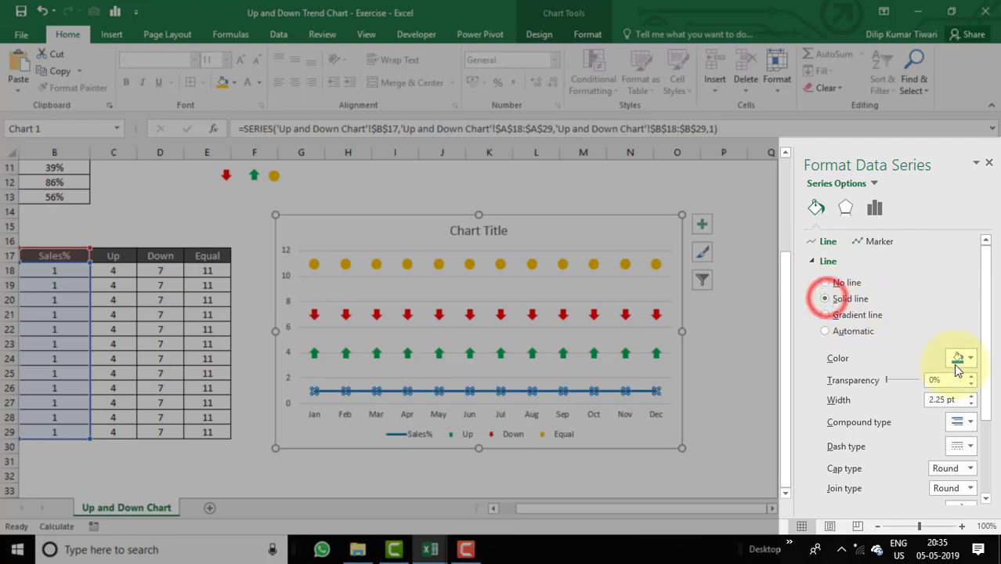
click(970, 358)
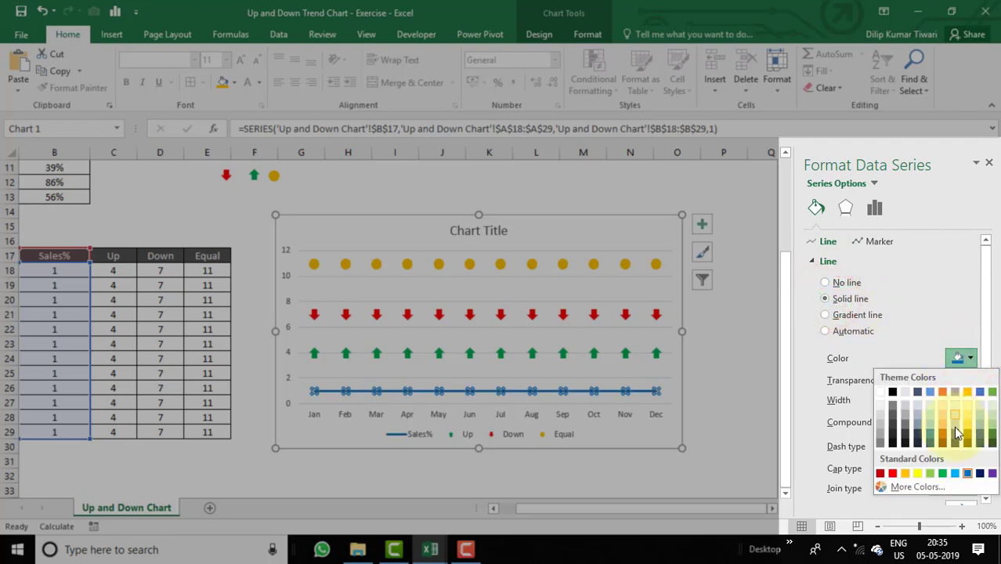
click(965, 475)
scroll(987, 396, down, 1)
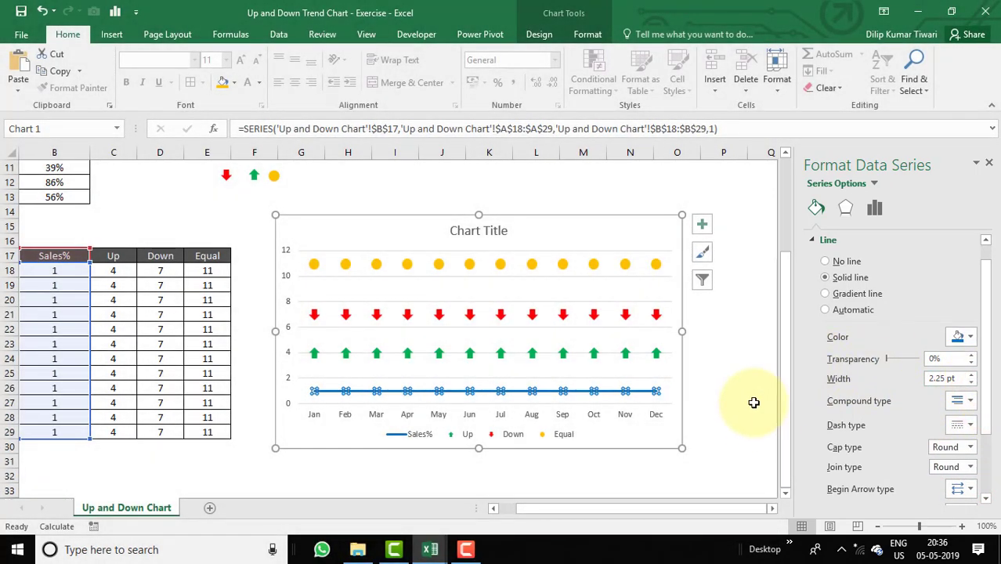
click(754, 403)
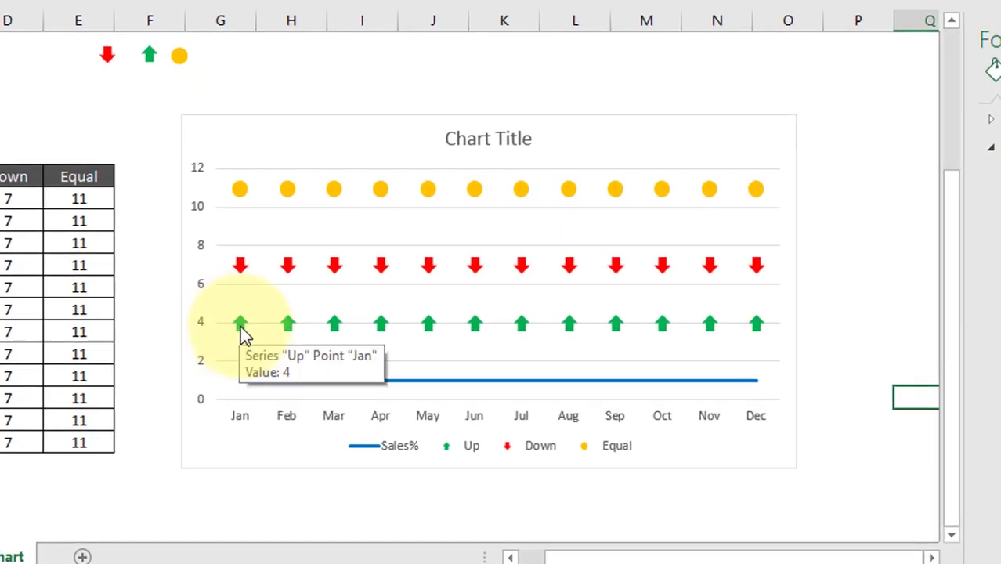
- Add data labels to the Up series and the Down series of the chart
click(241, 326)
right_click(240, 325)
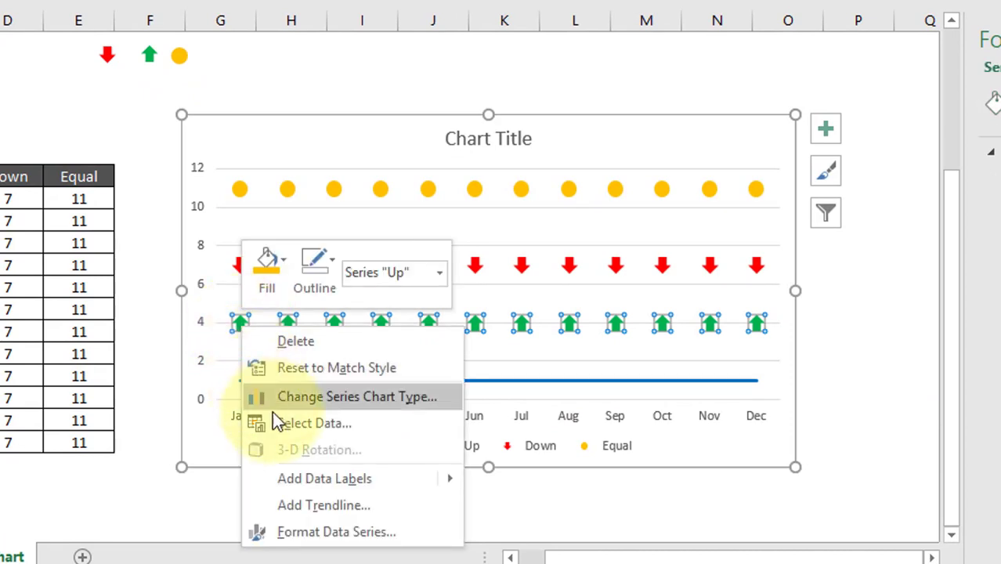
mouse_move(455, 492)
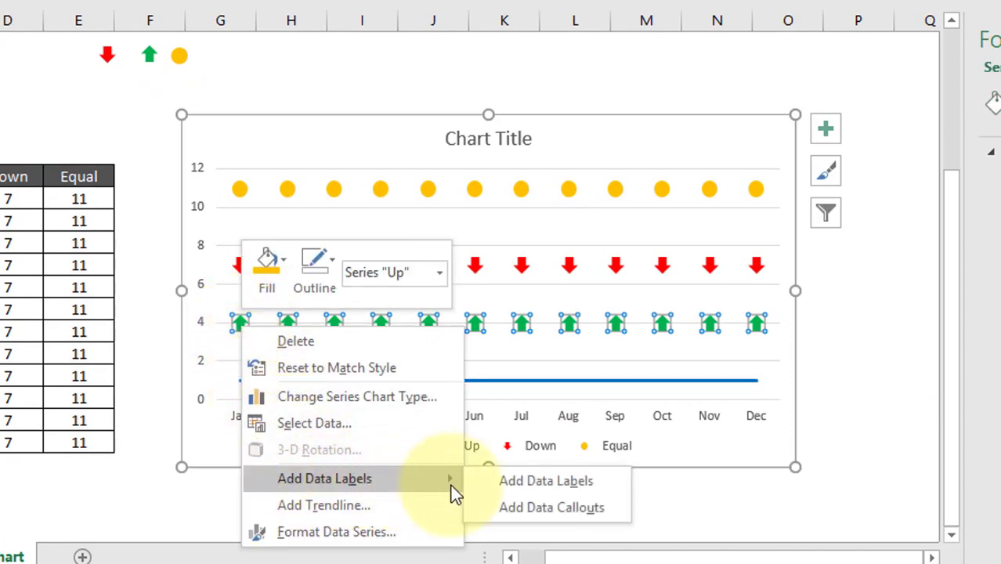
click(493, 475)
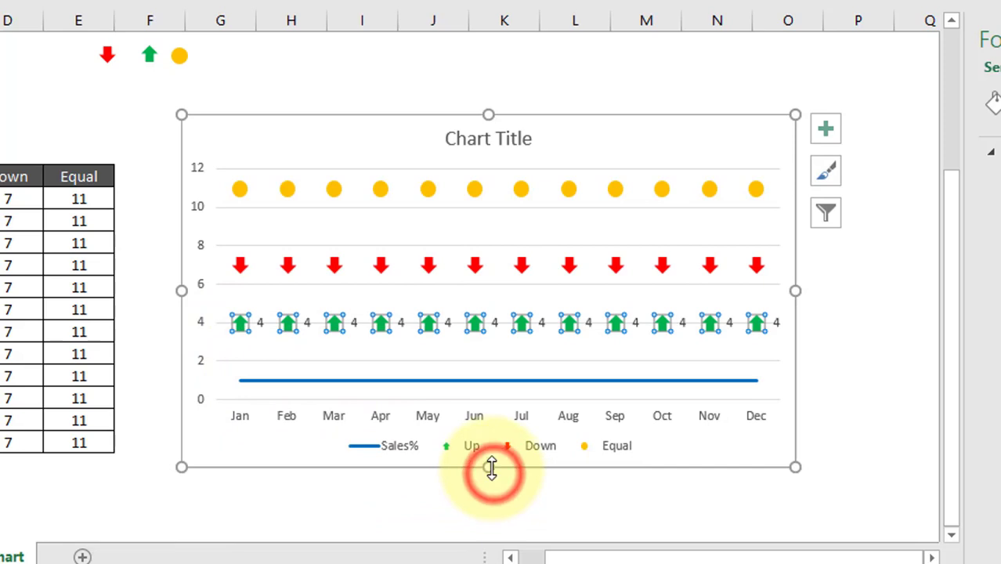
click(239, 268)
right_click(238, 268)
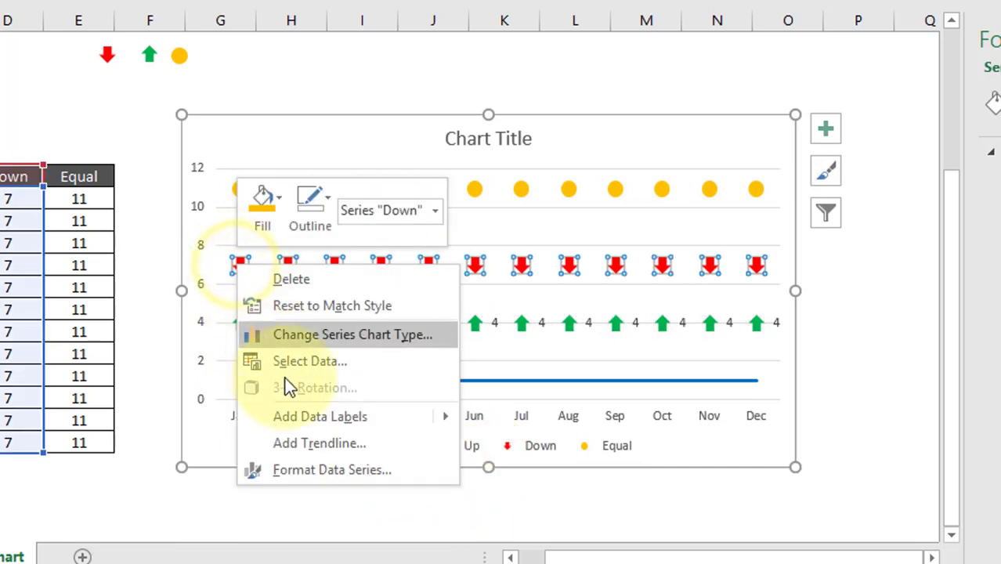
click(329, 417)
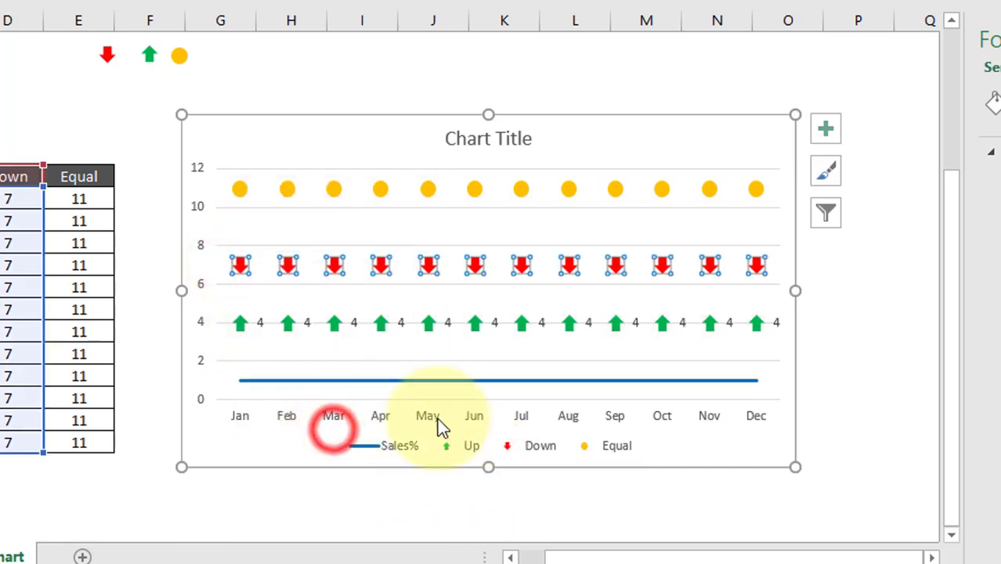
- Add data labels to the Equal series' gold circle markers
click(241, 197)
right_click(241, 197)
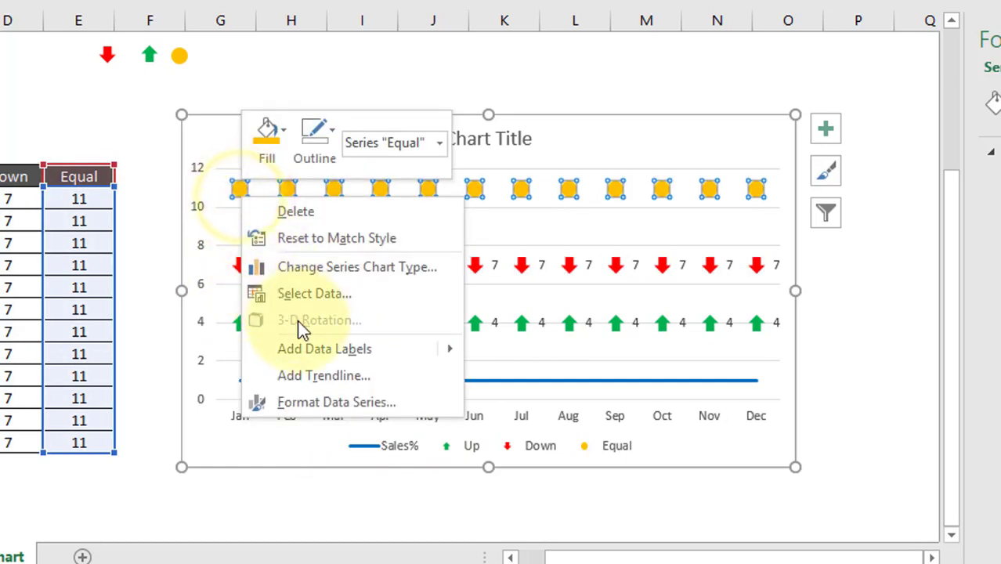
mouse_move(460, 360)
click(510, 349)
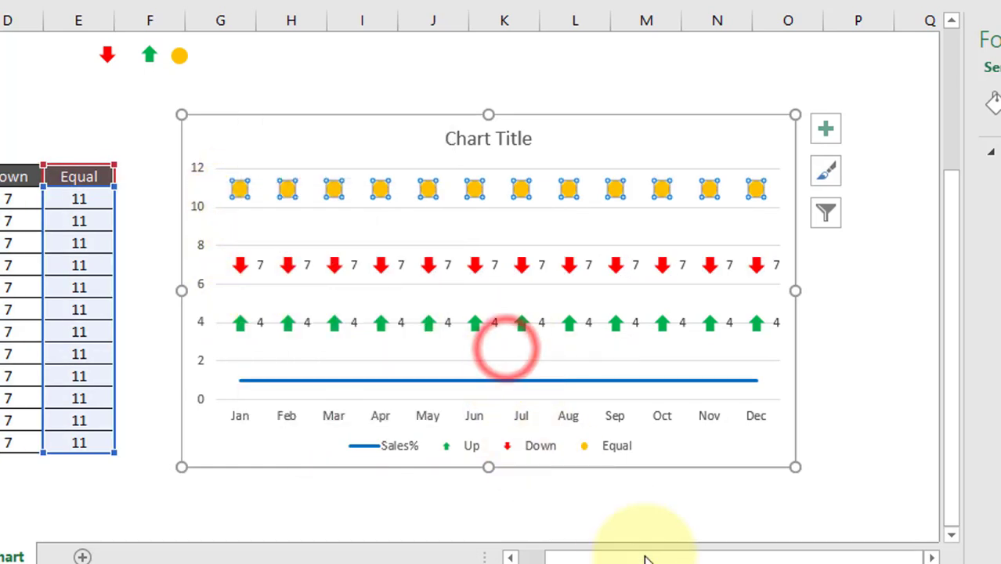
click(639, 514)
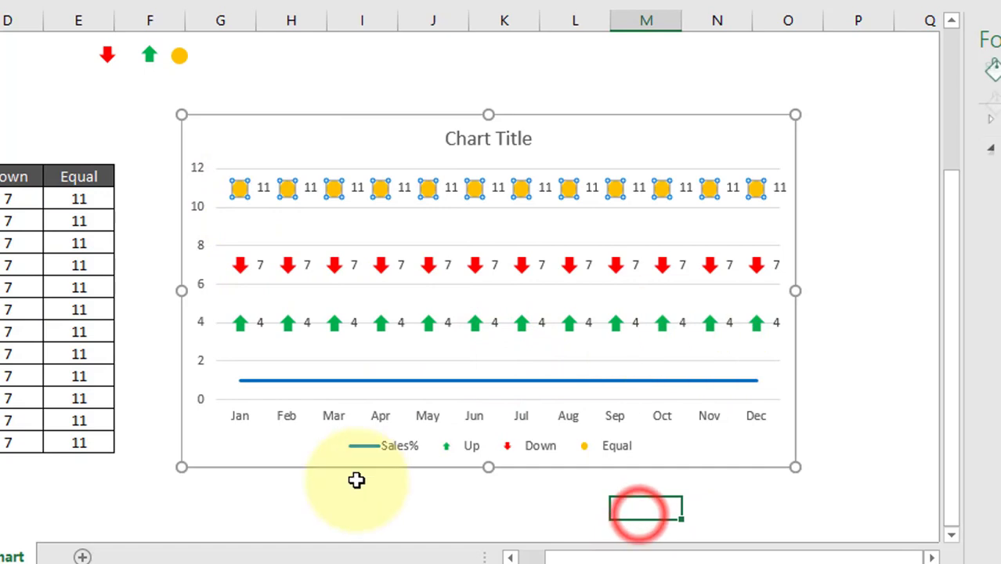
- Set the label position of the Up series' data labels to Above
click(265, 326)
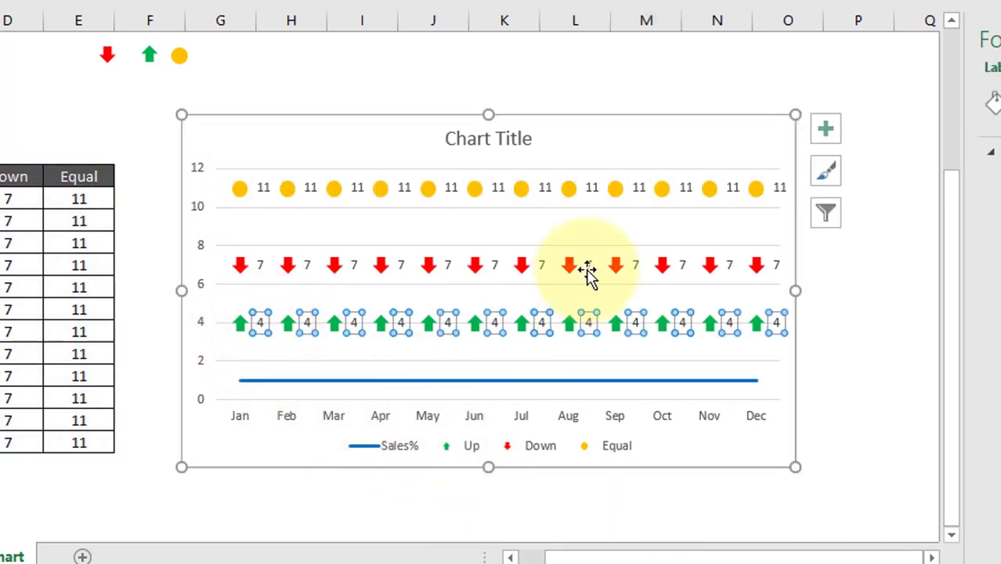
key(Escape)
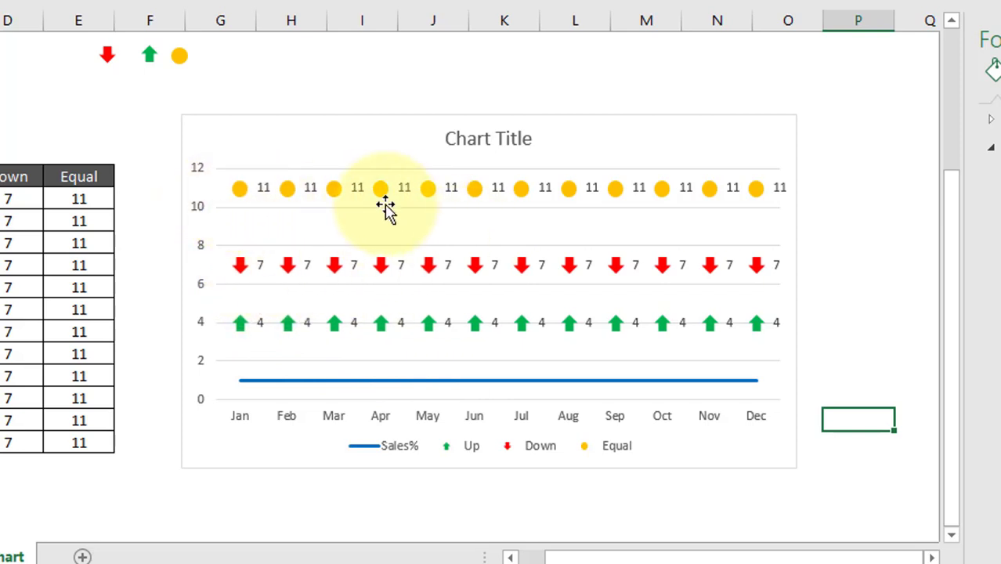
click(261, 323)
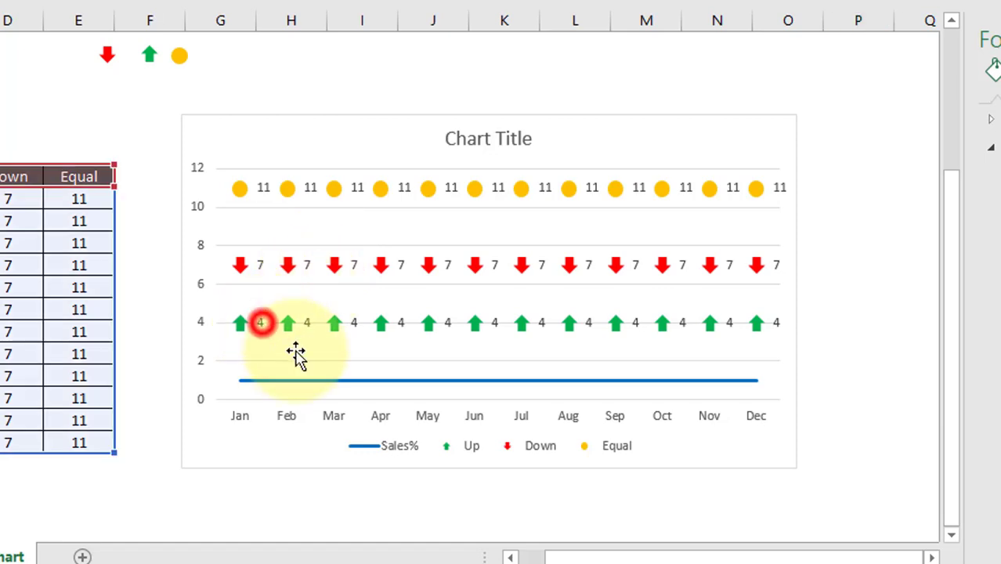
double_click(306, 339)
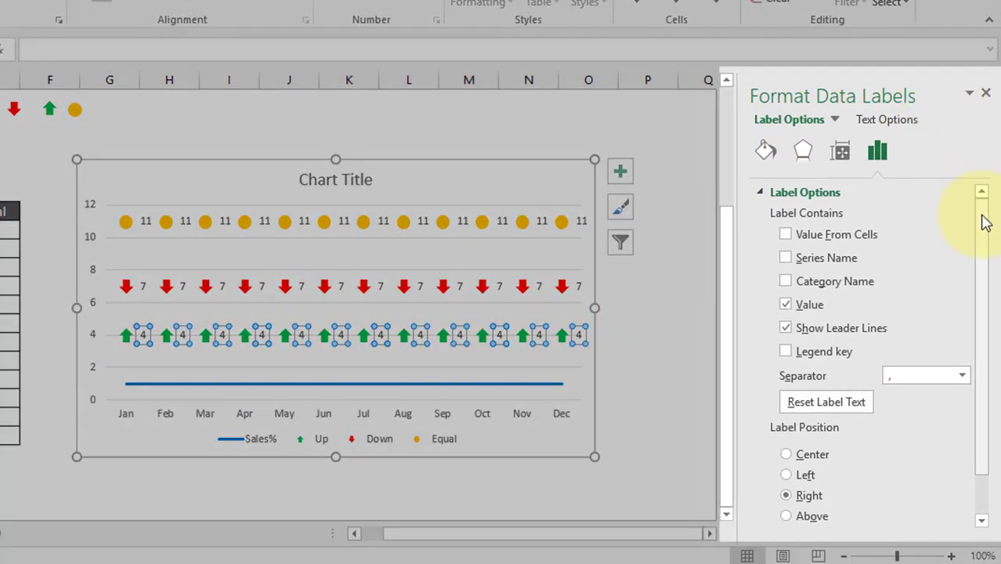
drag(986, 223, 983, 267)
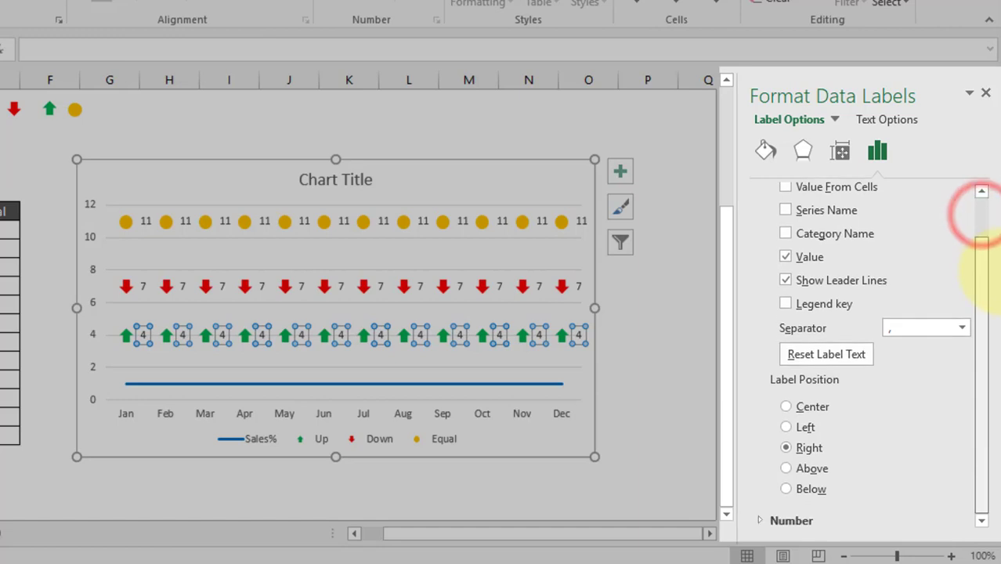
click(799, 470)
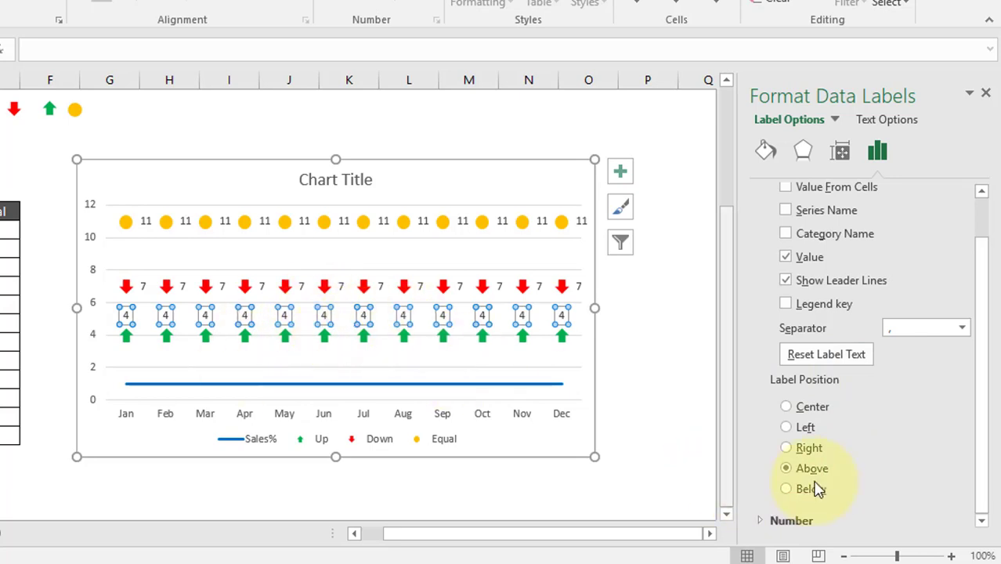
- Set the label position of the Down series' data labels to Below
click(143, 287)
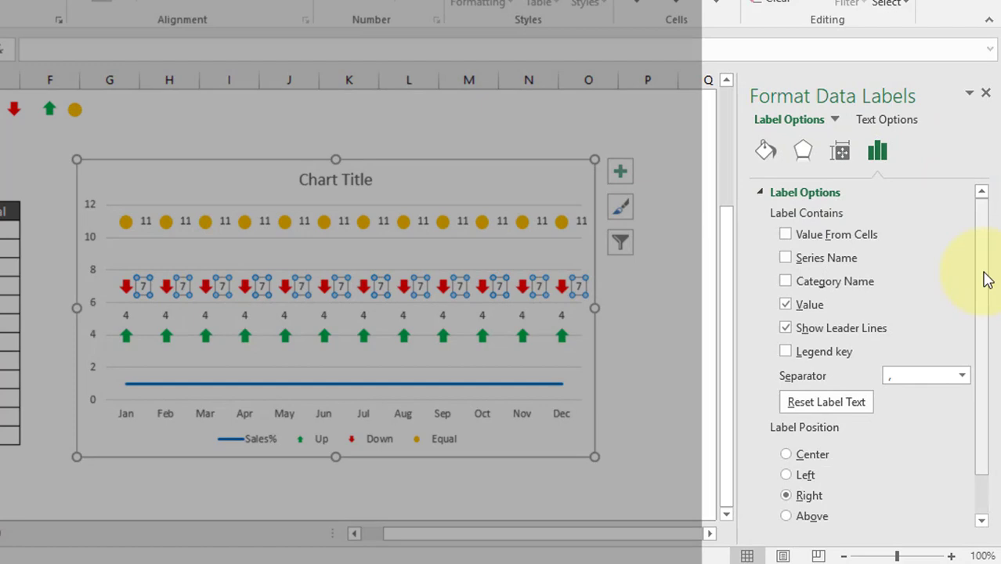
drag(981, 264, 989, 310)
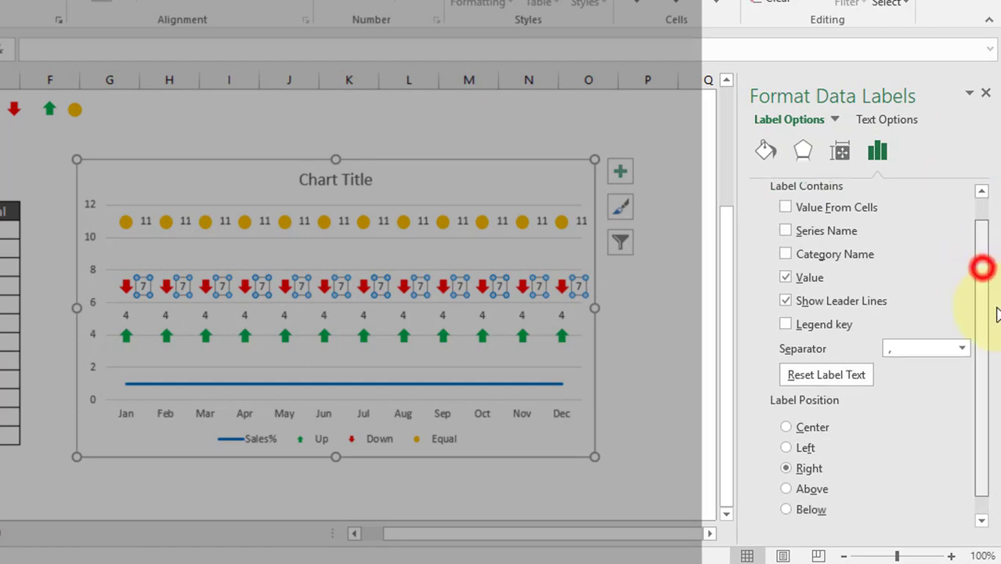
click(811, 489)
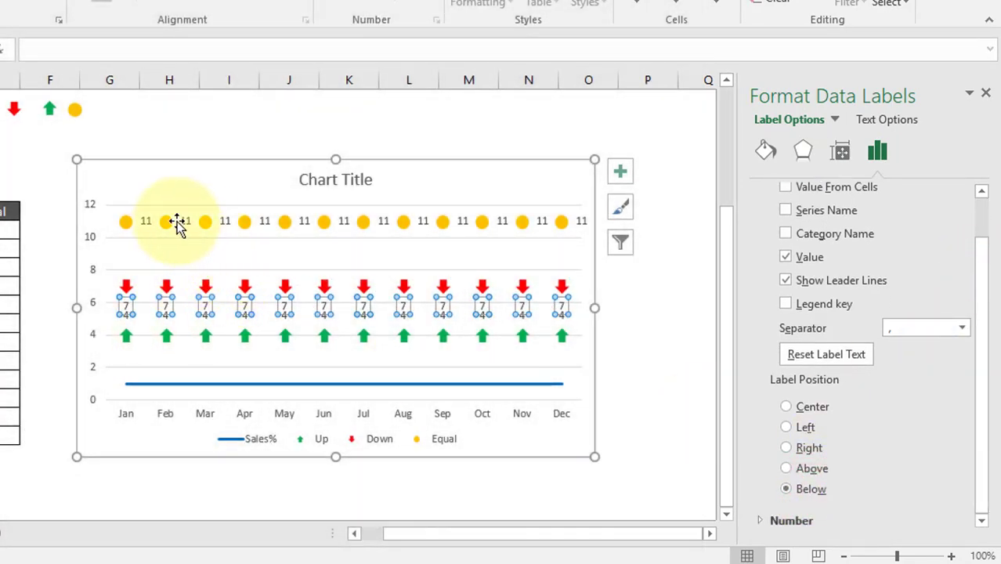
- Set the label position of the Equal series' data labels to Above
click(145, 221)
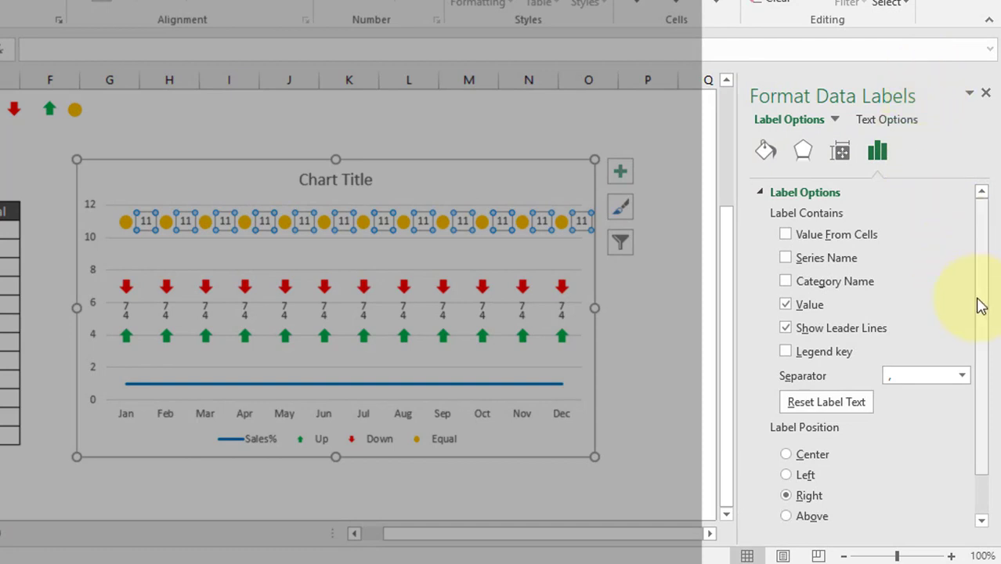
drag(986, 309, 995, 385)
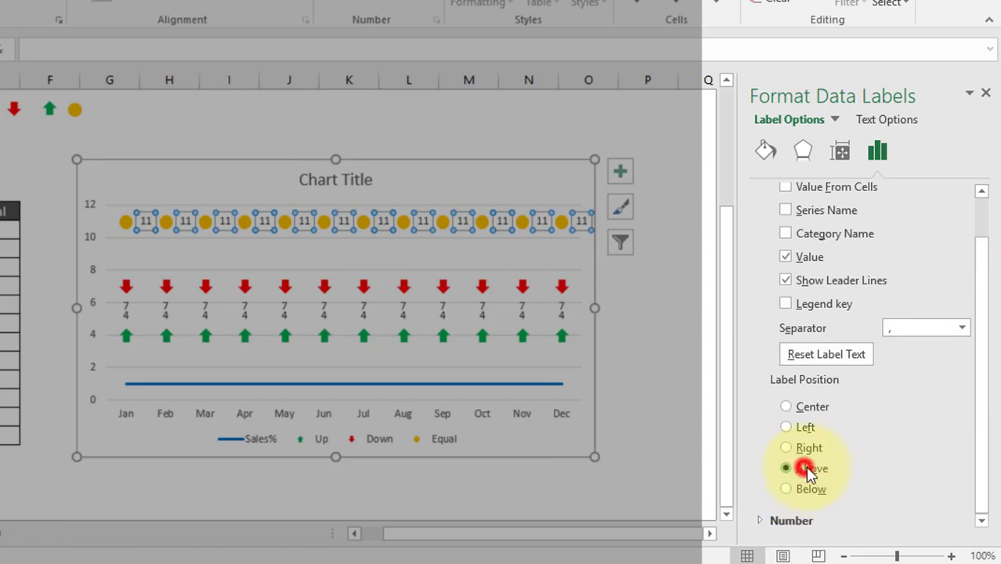
click(780, 462)
click(648, 454)
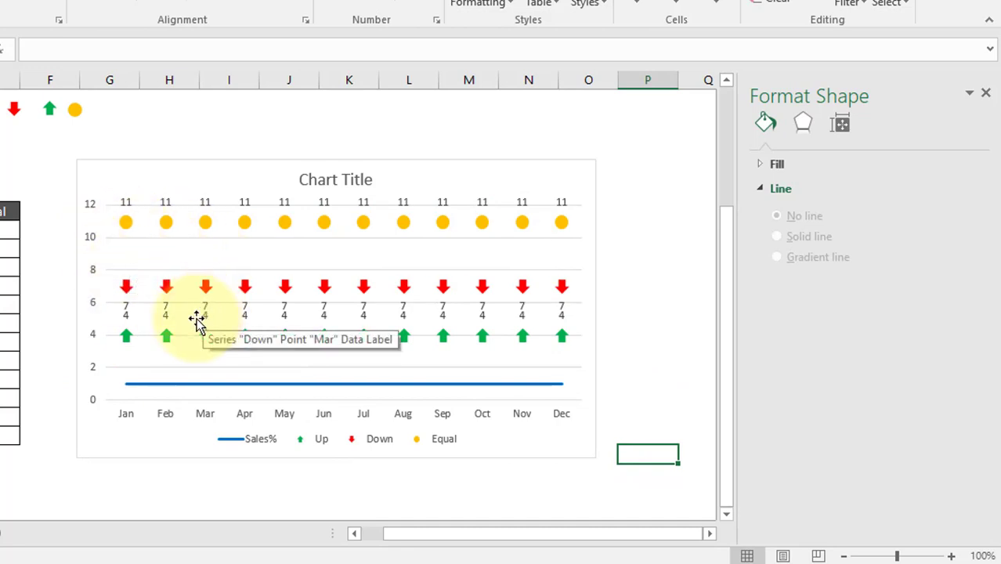
- Format the Up series' data labels with a green, bold font
click(128, 317)
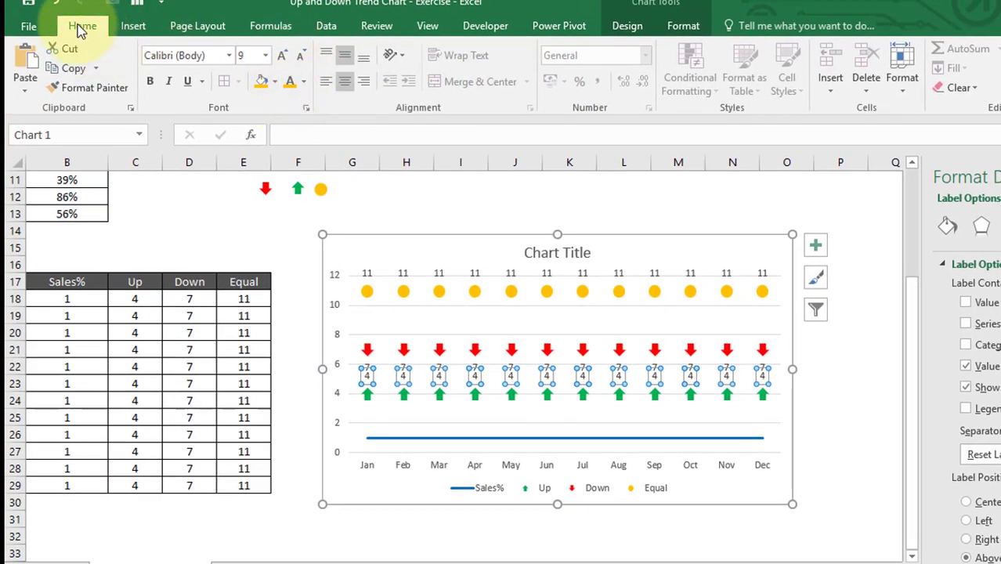
click(305, 83)
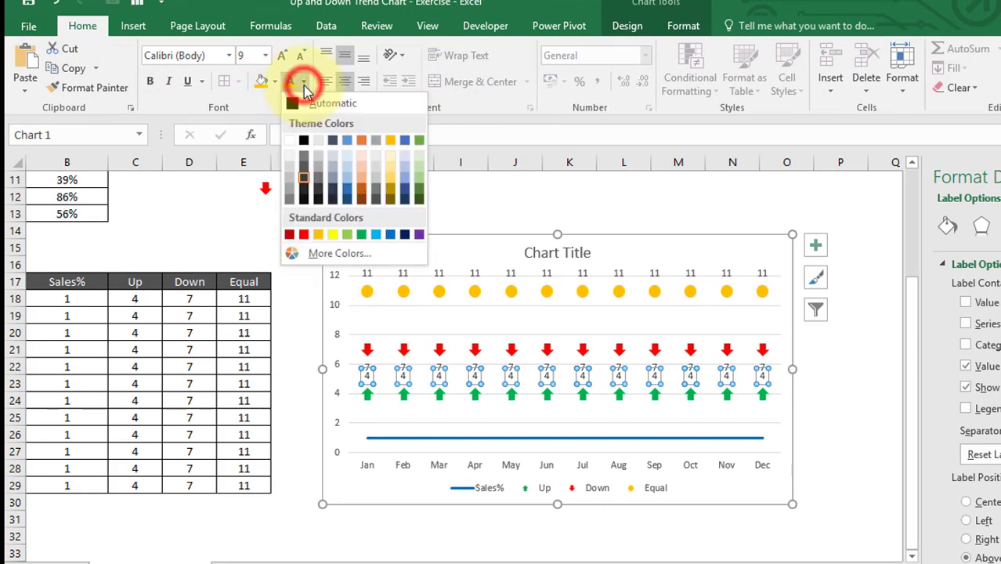
click(362, 235)
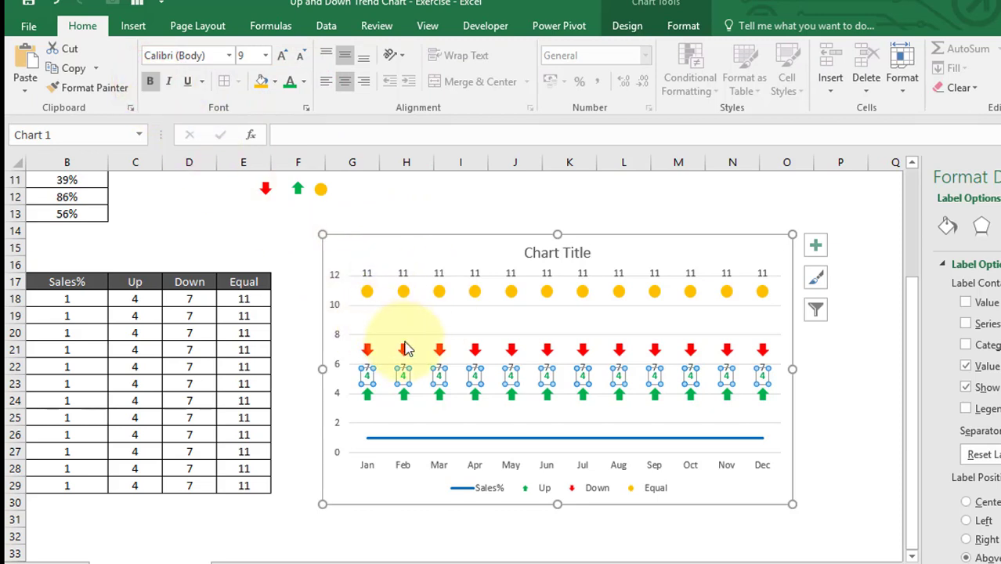
click(301, 316)
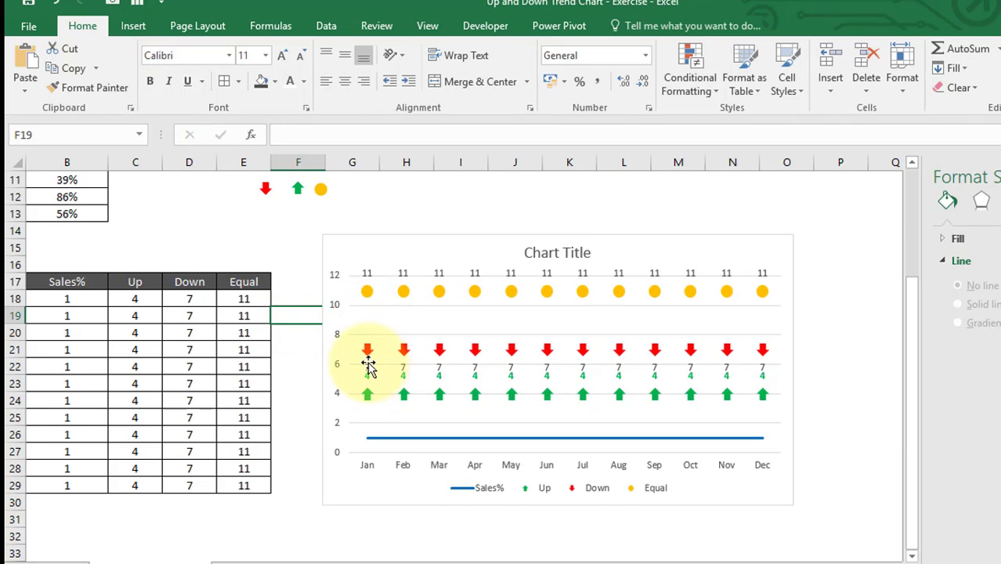
- Format the Down series' data labels with a red, bold font
click(368, 366)
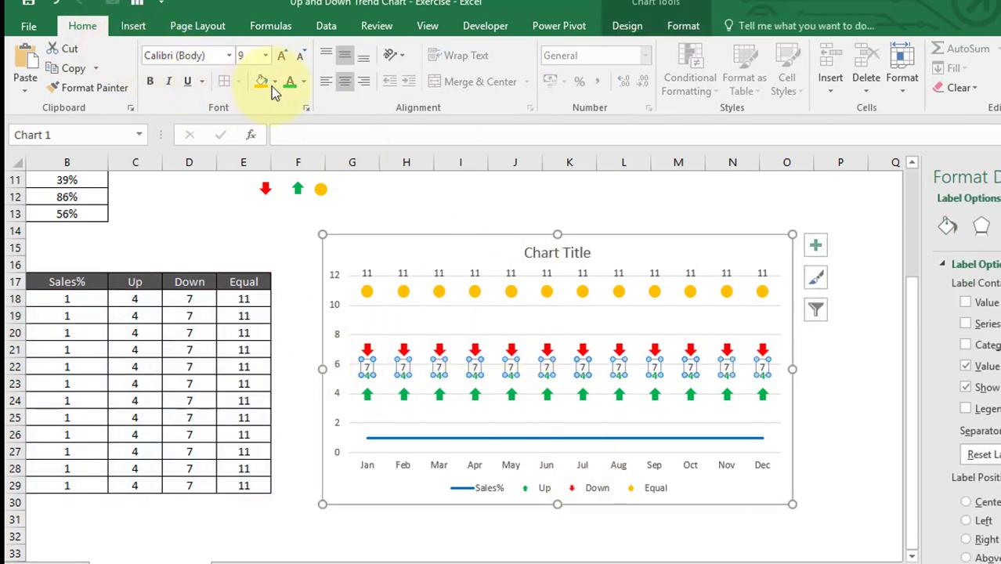
click(305, 81)
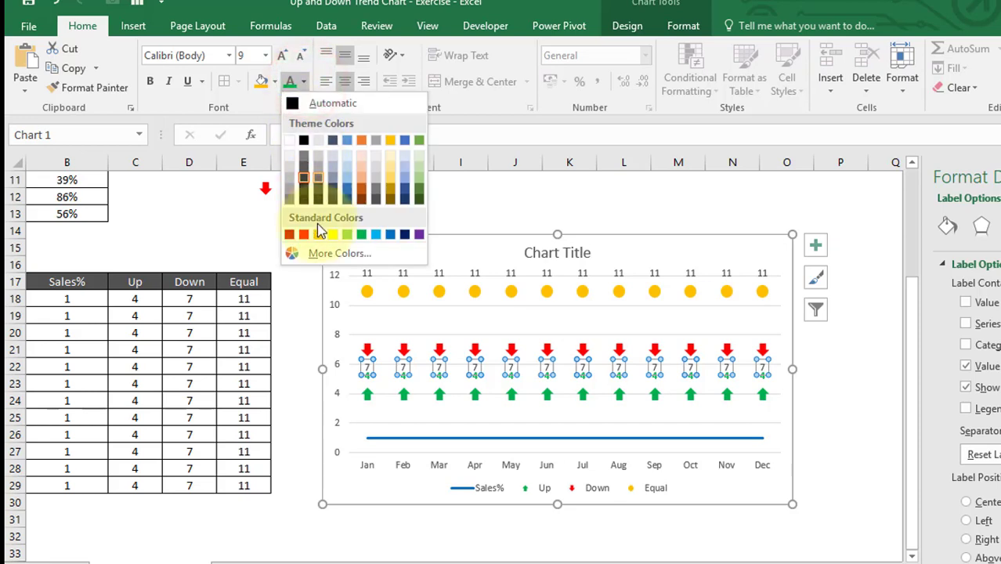
click(304, 235)
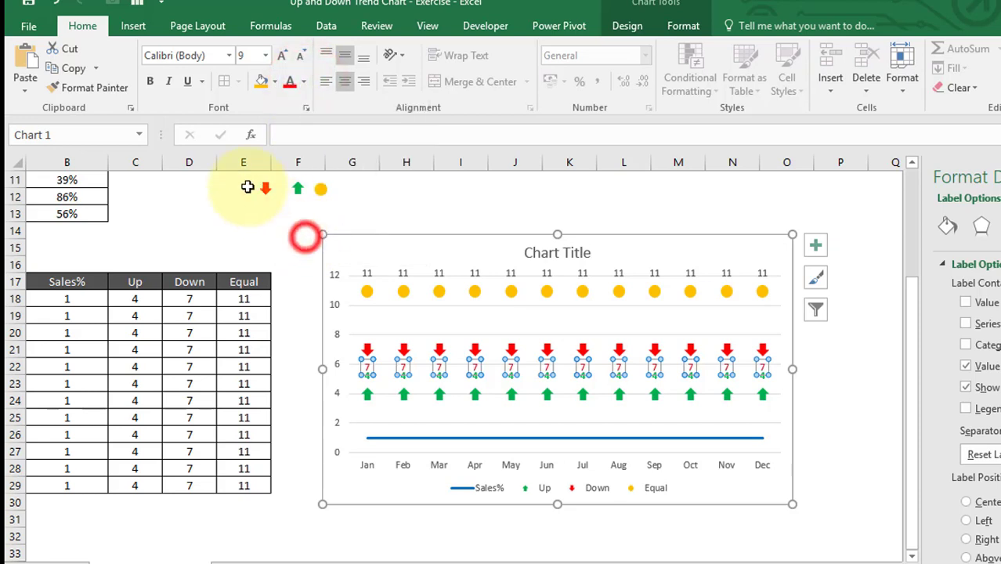
click(150, 85)
click(420, 213)
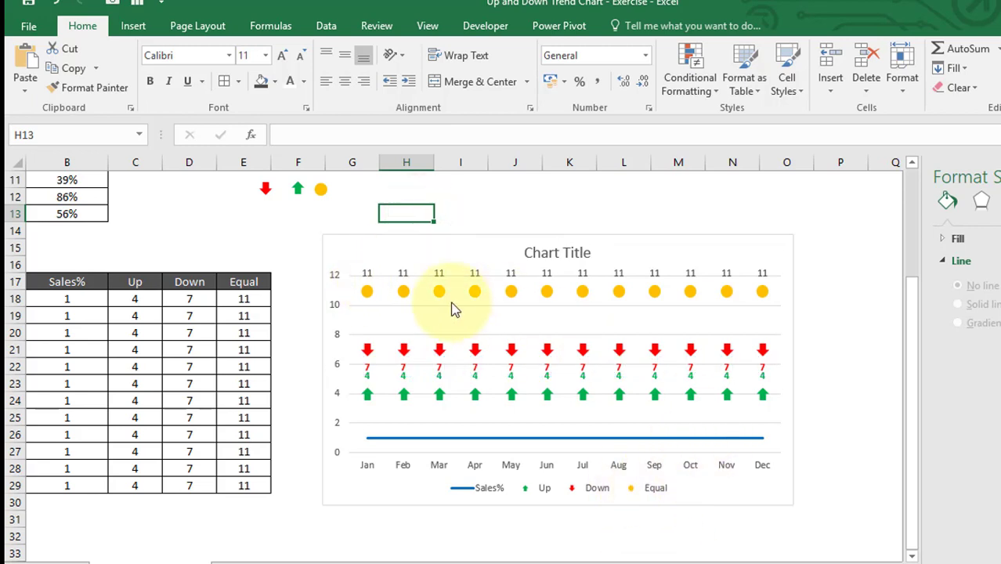
- Format the Equal series' data labels with a gold, bold font
click(367, 273)
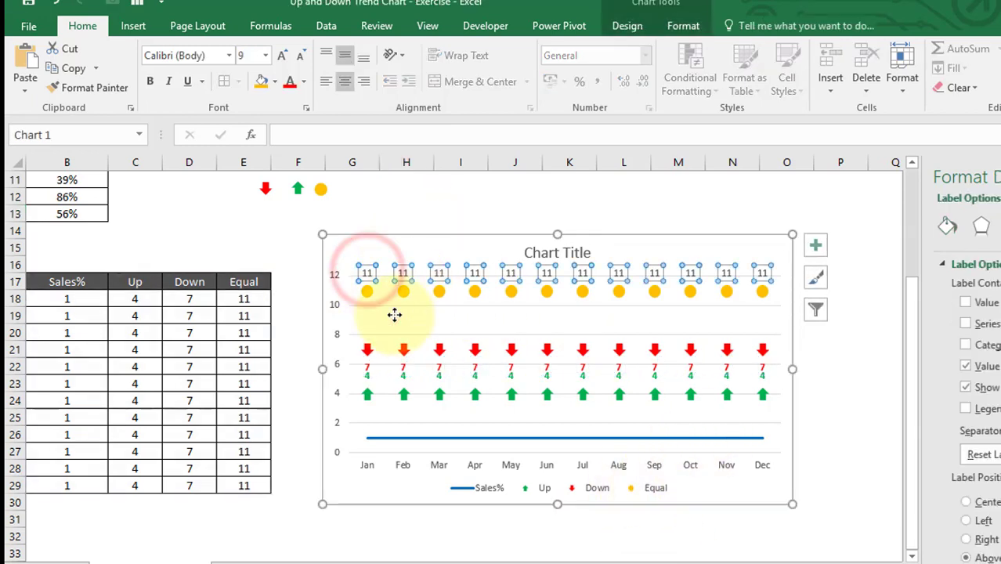
click(304, 83)
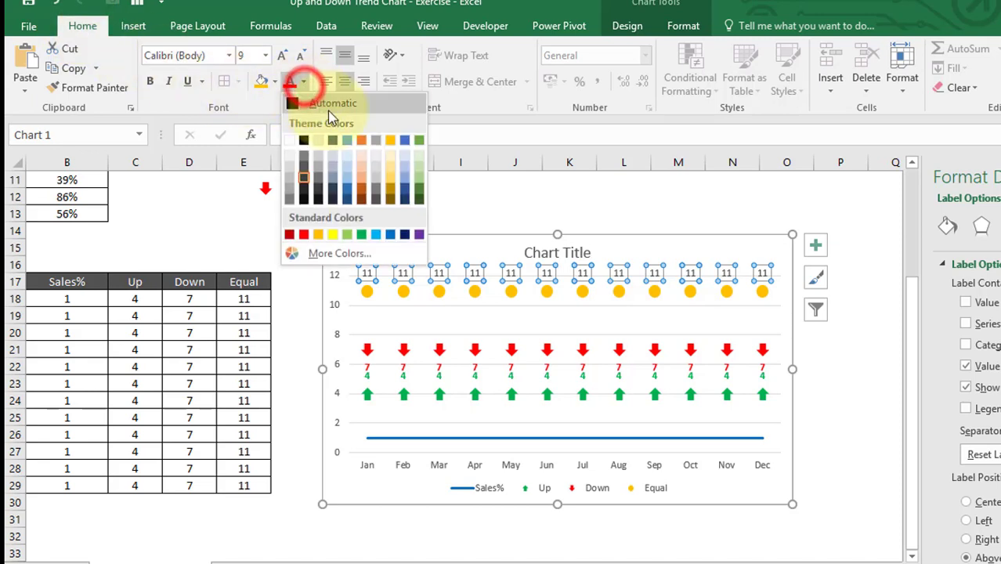
click(394, 143)
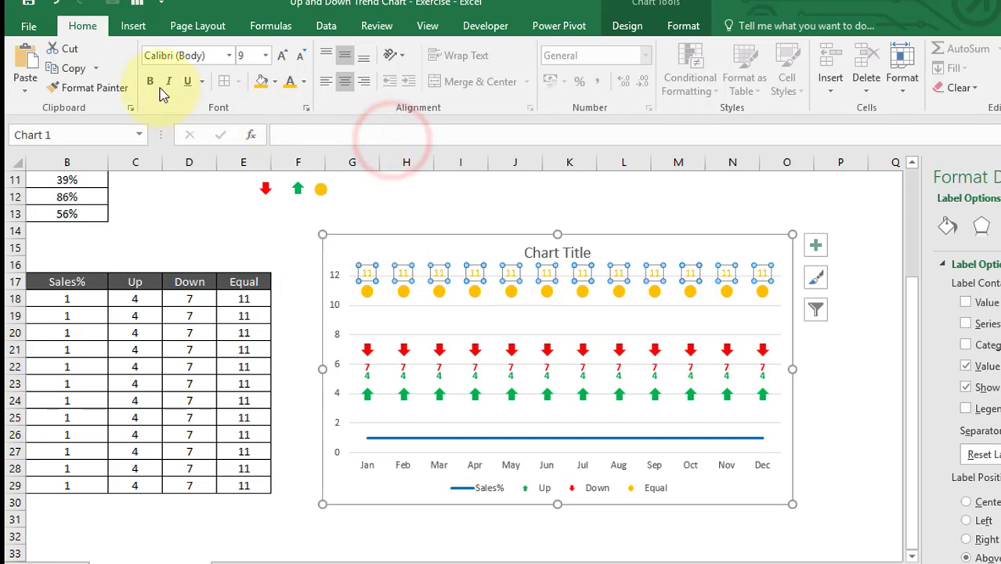
click(459, 199)
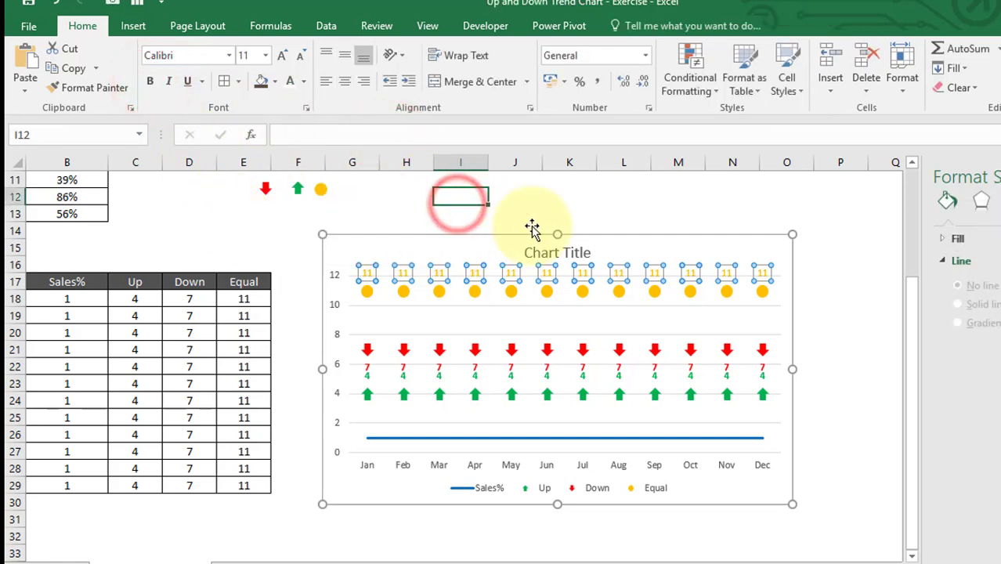
- Move the chart slightly up and set its text to the Cambria font, size 11
click(385, 236)
drag(394, 235, 392, 213)
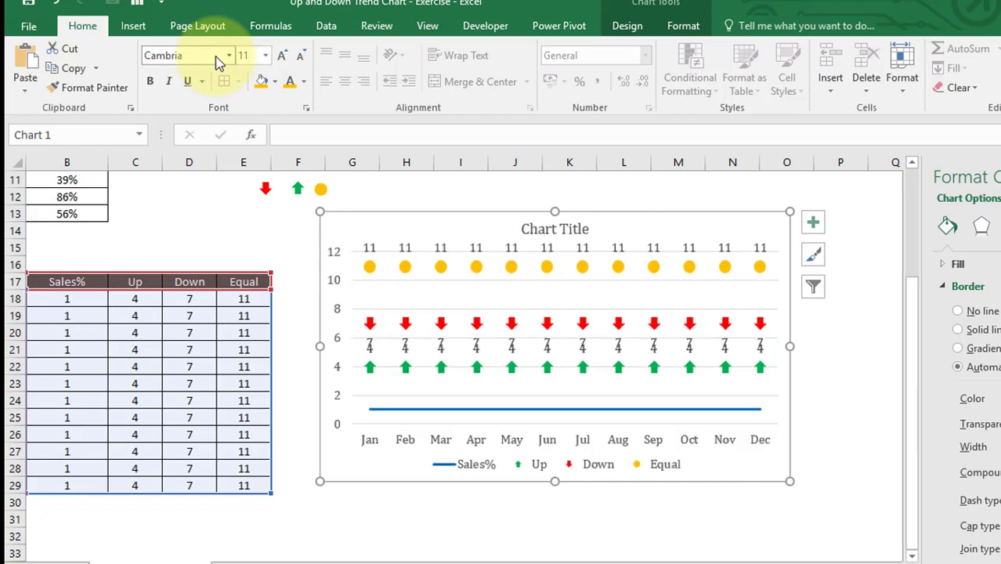
click(456, 197)
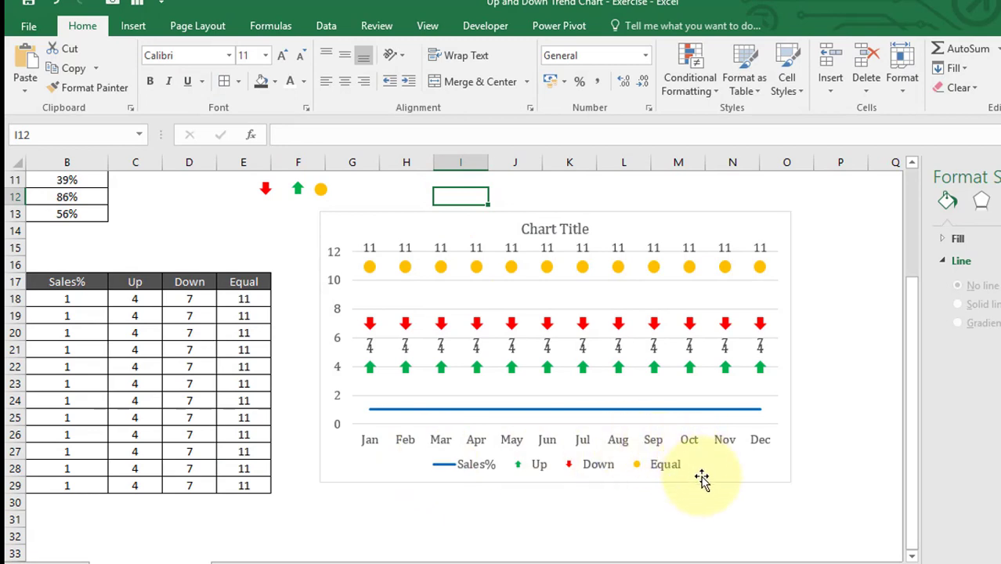
- Change the chart title to Sales Trend and enlarge its font to size 14
click(557, 230)
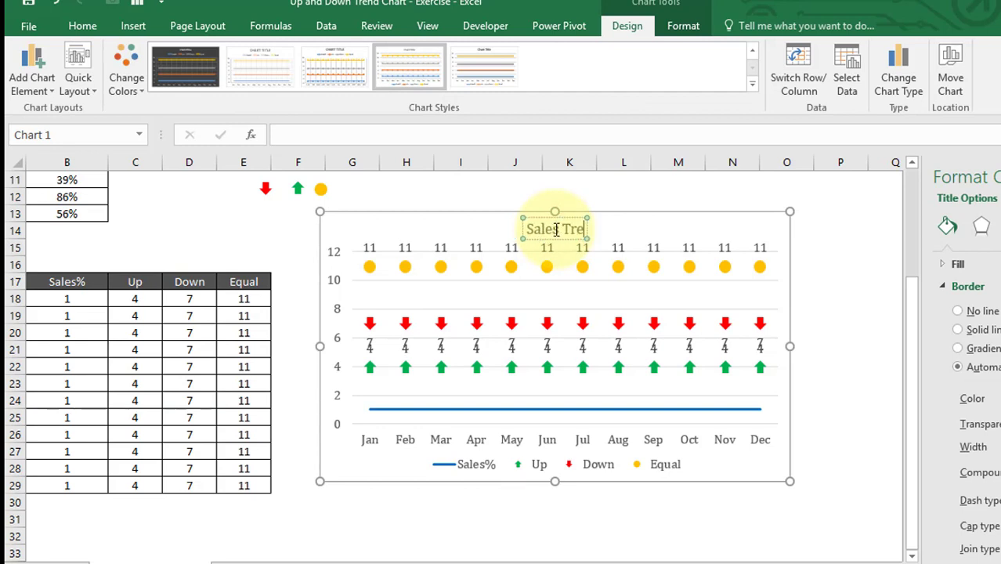
click(581, 192)
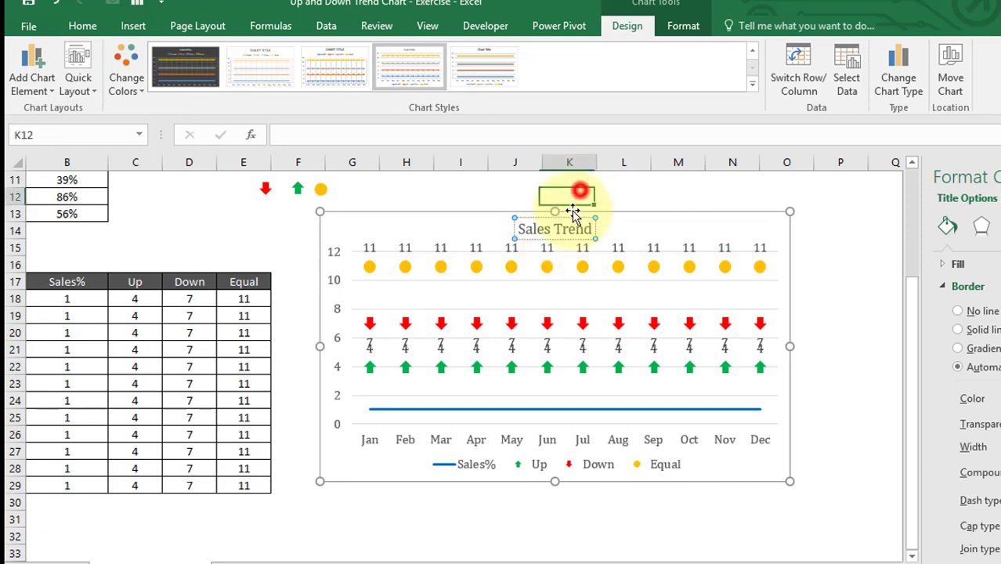
click(580, 226)
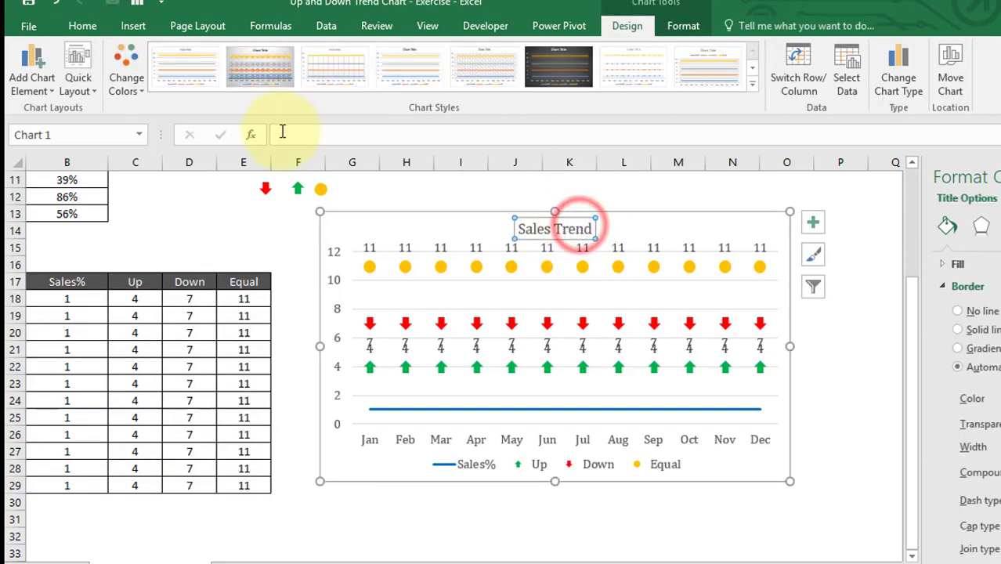
click(82, 26)
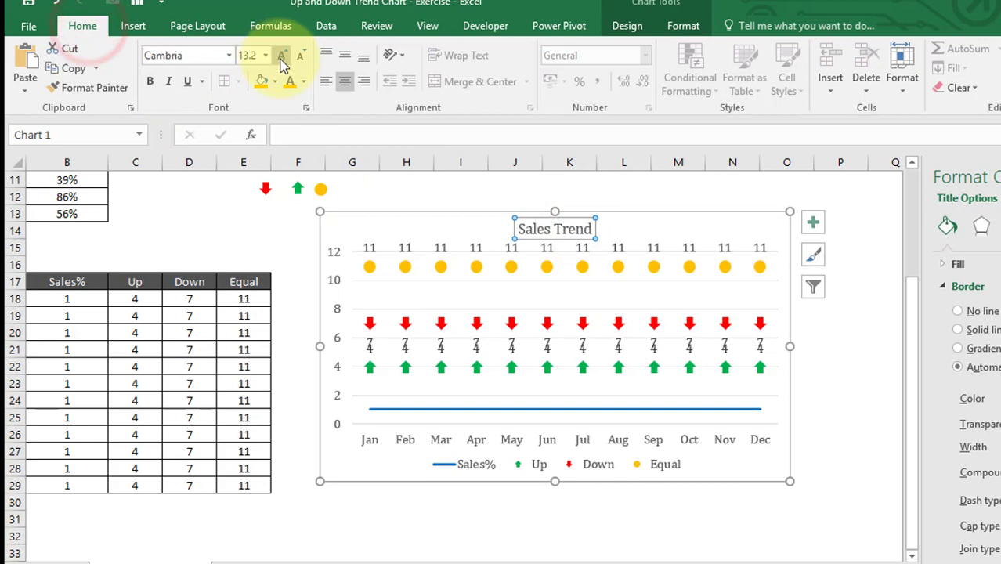
click(279, 58)
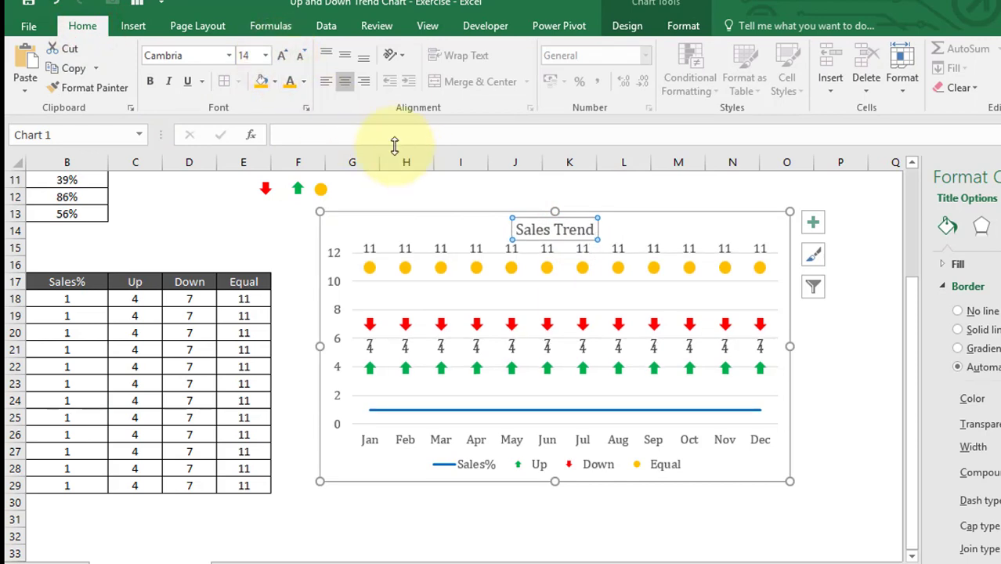
click(392, 196)
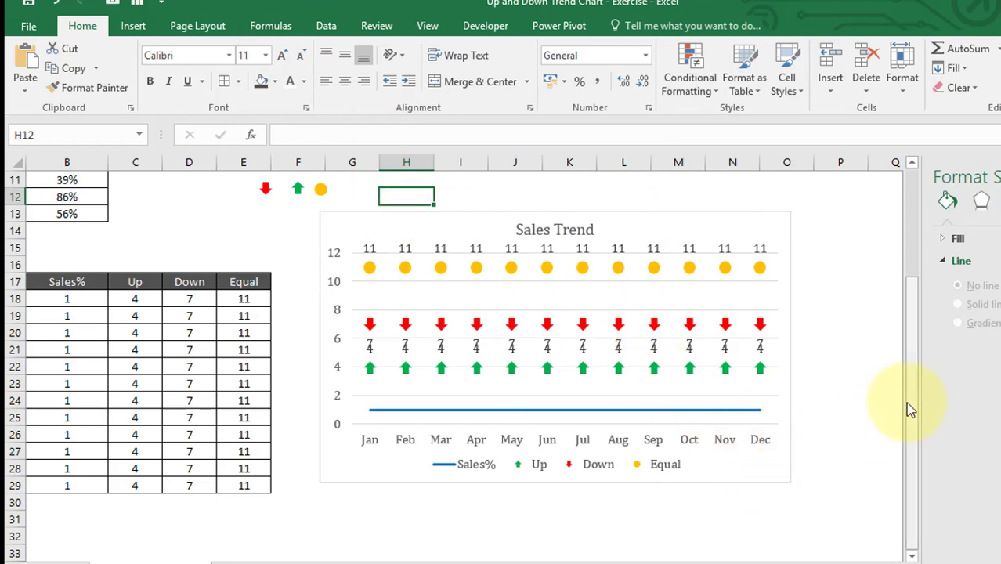
- Nudge the chart slightly and delete the loose red arrow, green arrow and gold circle shapes above it
drag(917, 408, 921, 387)
drag(666, 275, 677, 269)
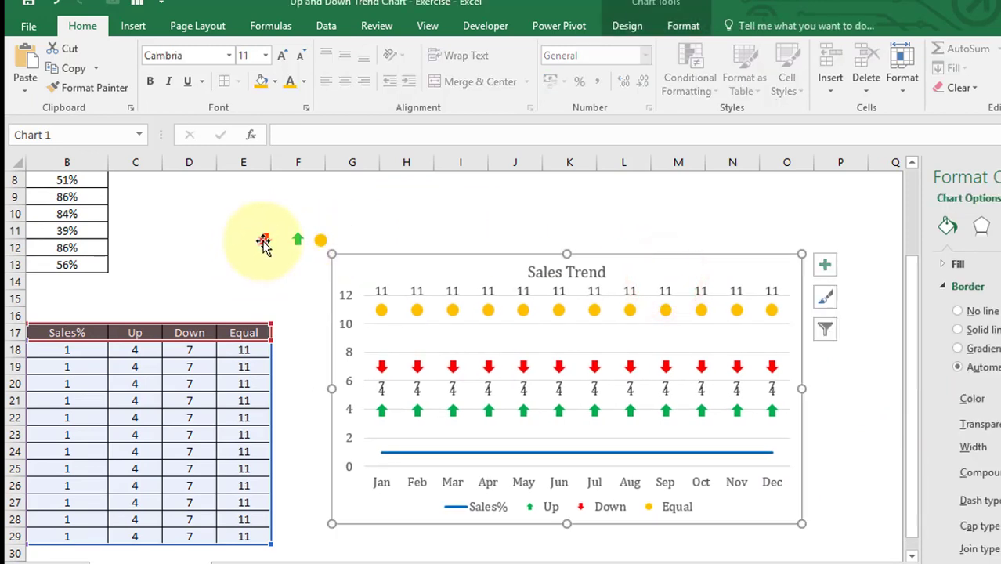
click(264, 241)
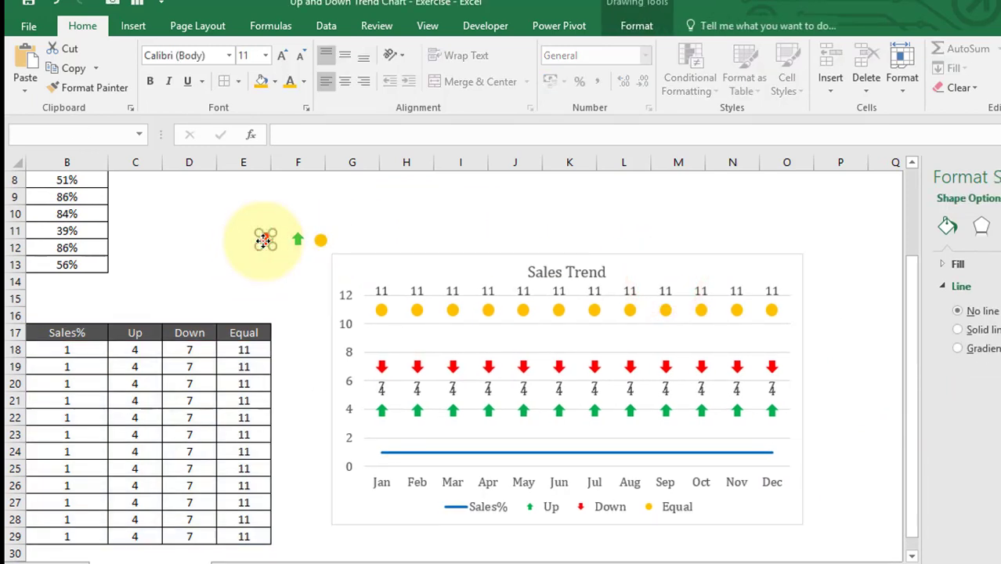
key(Delete)
click(299, 240)
key(Delete)
click(321, 240)
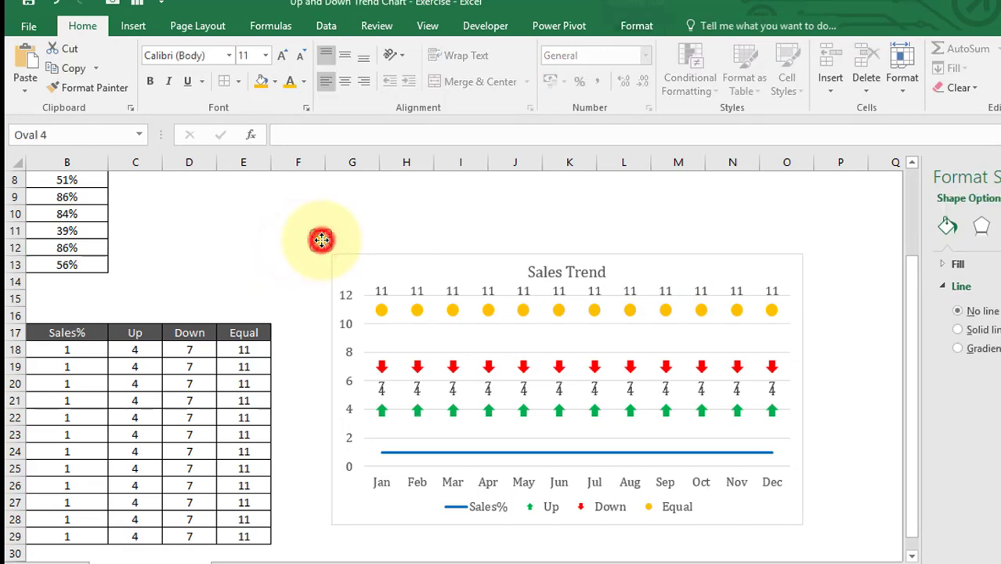
key(Delete)
- Link the Jan Sales% cell B18 of the lower table to the upper table with the formula =B2
drag(846, 563, 742, 563)
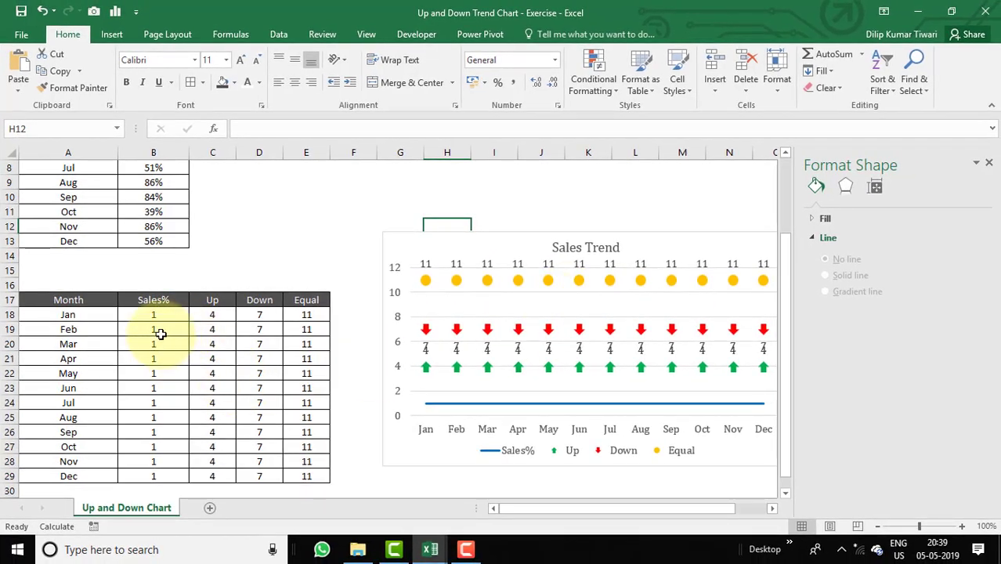
drag(167, 317, 299, 477)
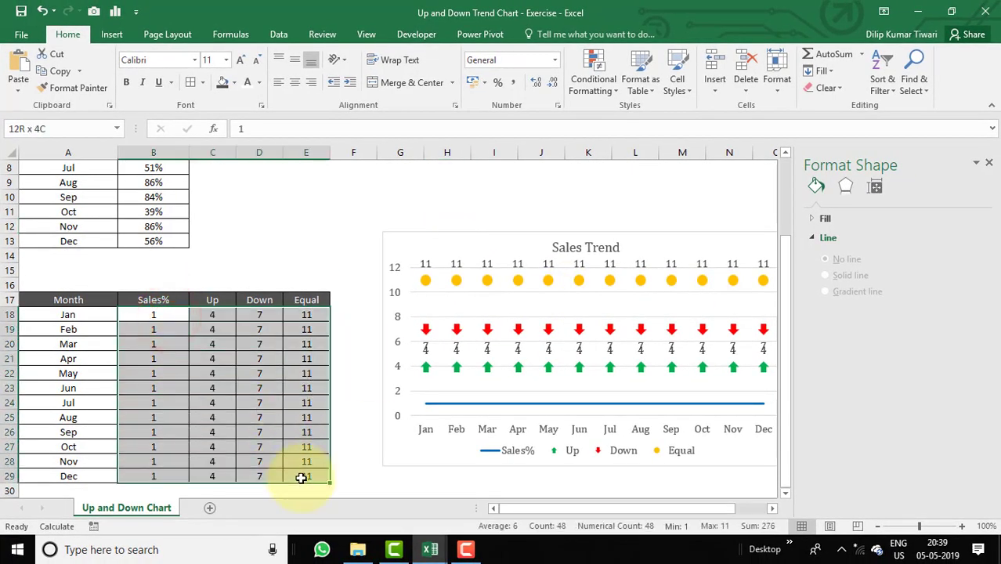
click(161, 318)
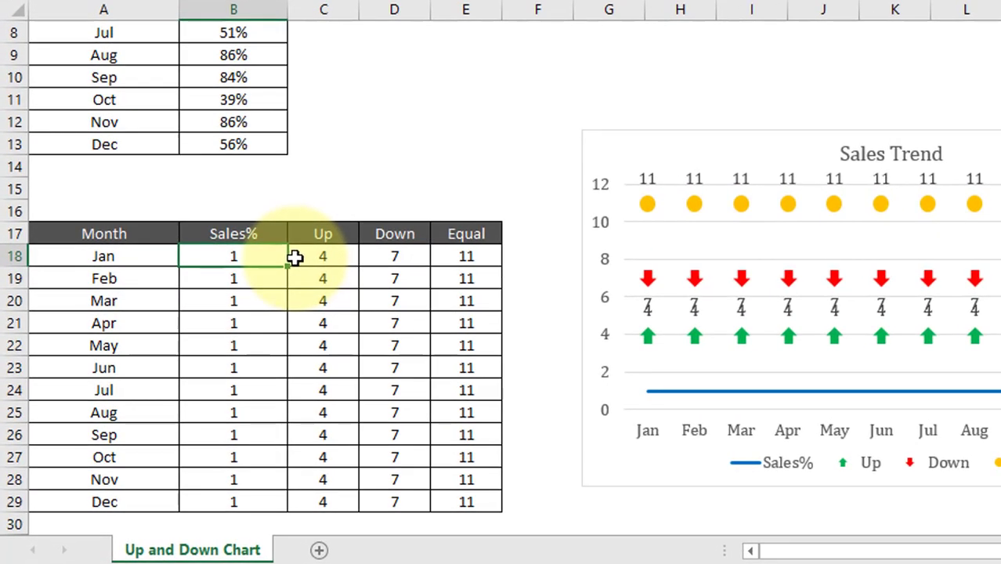
click(232, 143)
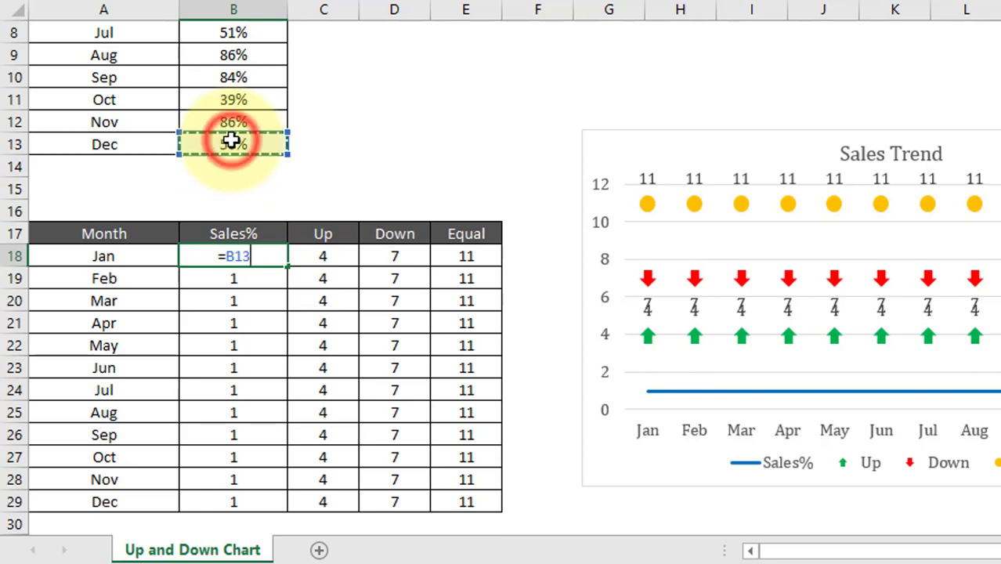
key(Up)
key(ctrl+Up)
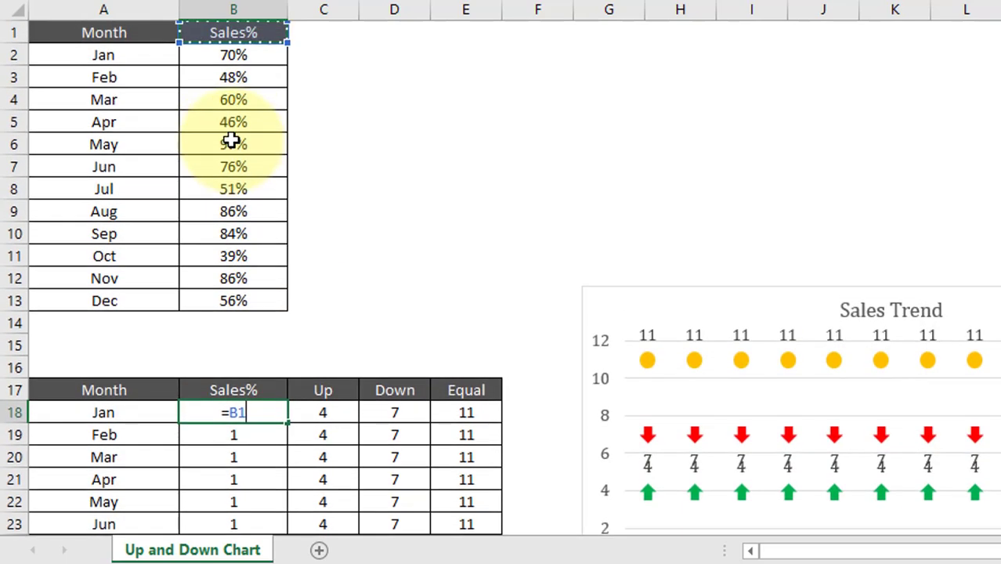
key(Down)
key(Return)
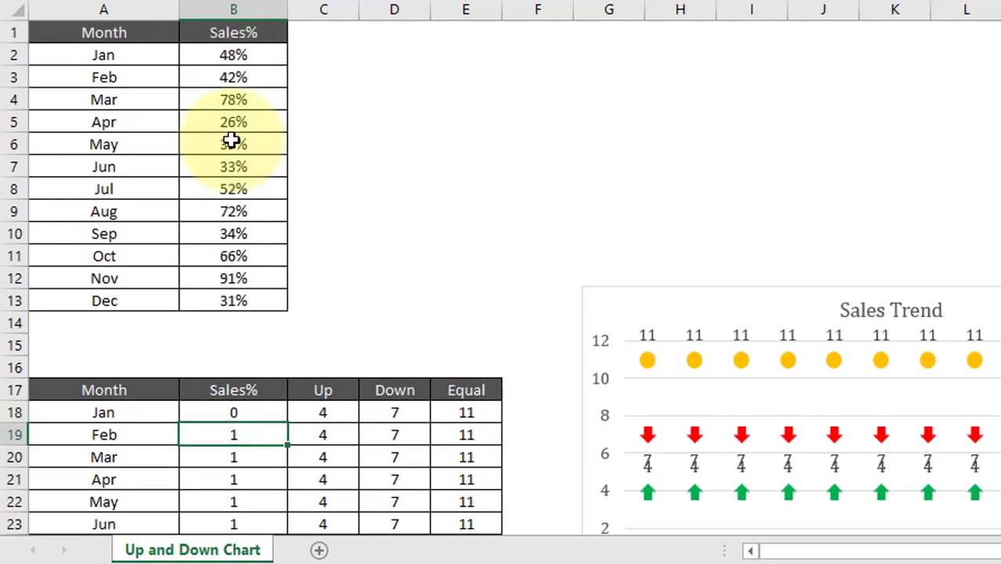
key(Up)
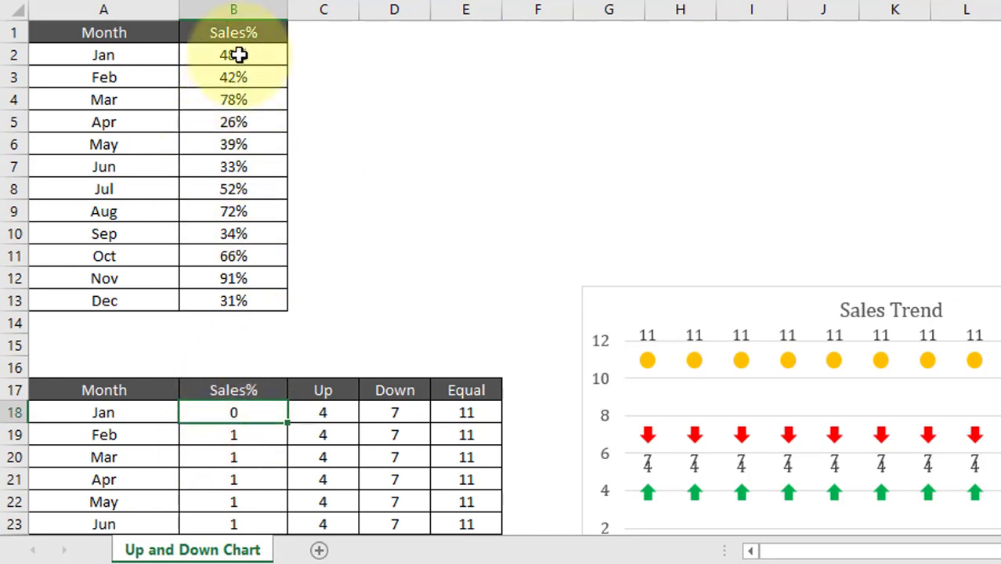
click(245, 50)
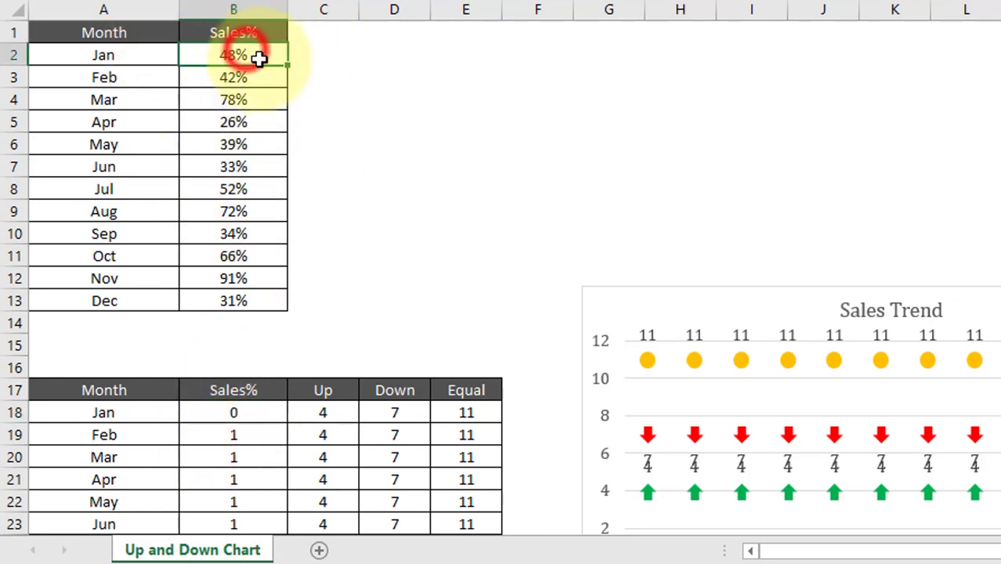
click(251, 418)
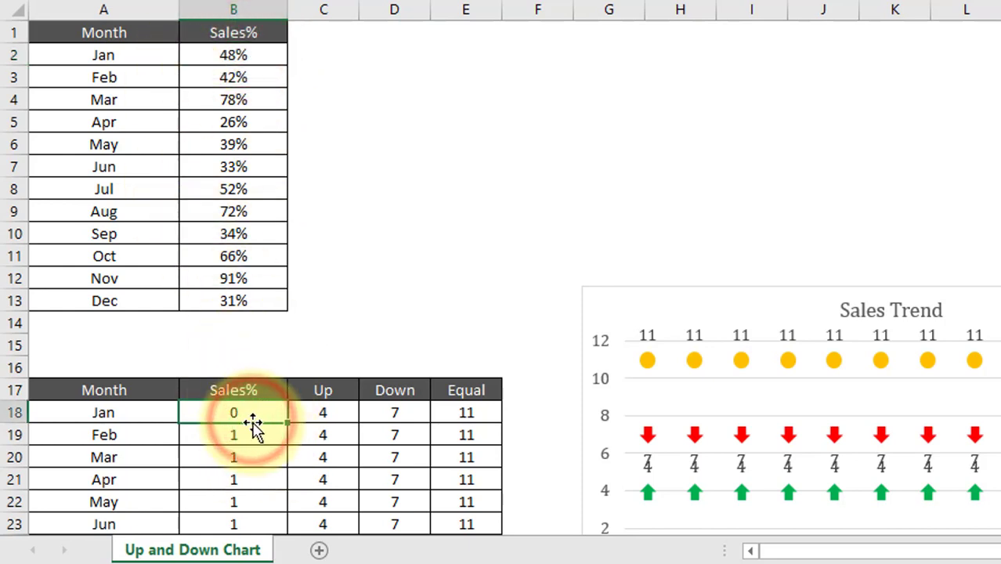
click(245, 49)
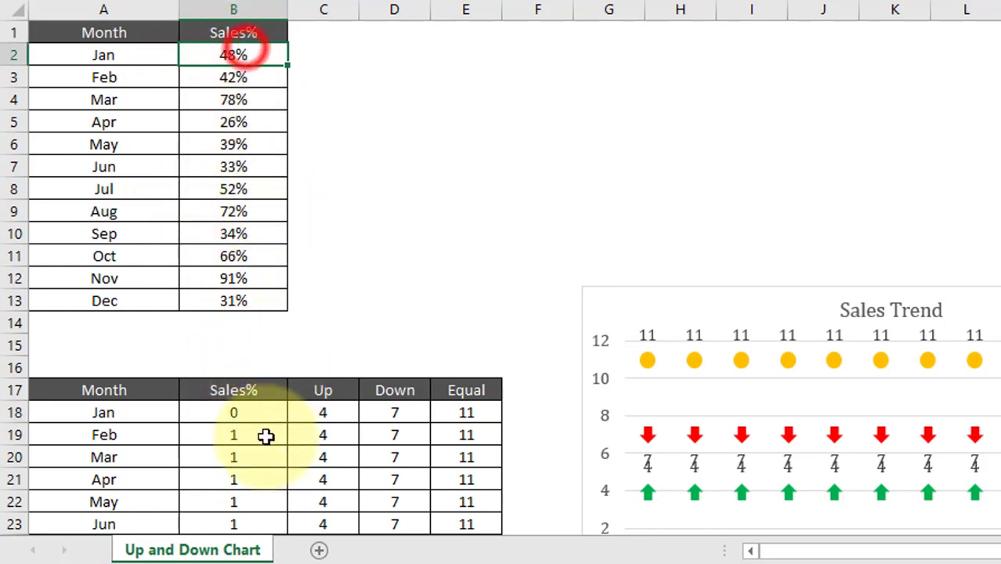
- Fill the Jan Sales% formula in B18 down the lower table through Dec, covering B18:B29
click(252, 411)
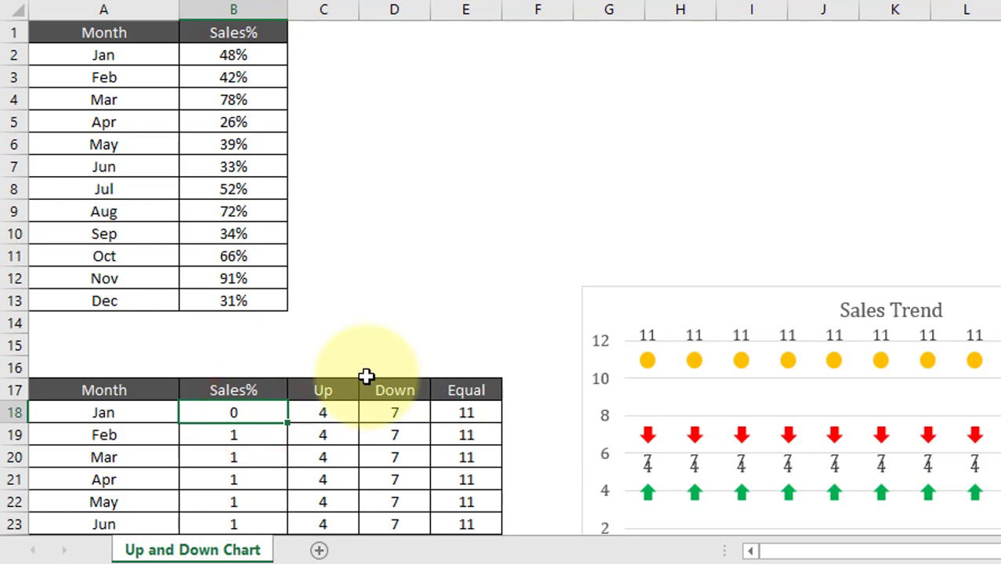
key(shift+Down)
key(shift+Down)
key(shift+Down)
key(shift+Down)
key(shift+Down)
key(shift+Down)
key(shift+Down)
key(shift+Down)
key(shift+Down)
key(shift+Down)
key(shift+Down)
key(shift+Down)
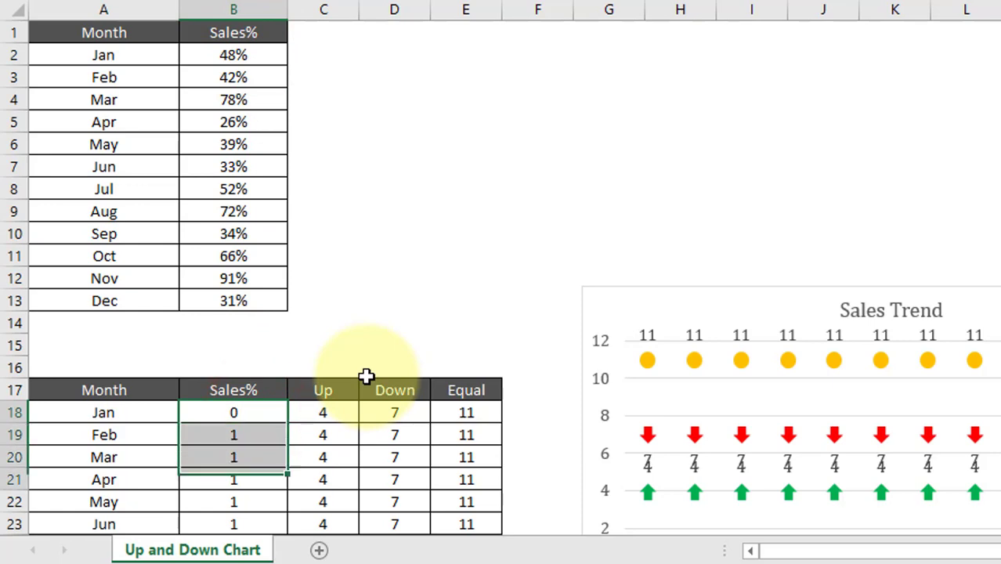
key(shift+Down)
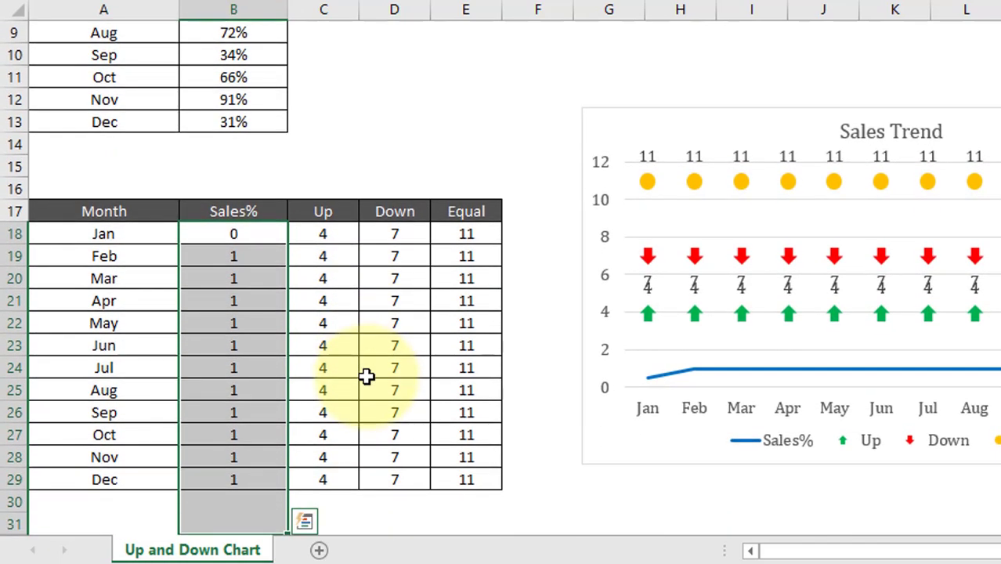
key(shift+Up)
key(shift+Up)
key(shift+Up)
key(shift+Down)
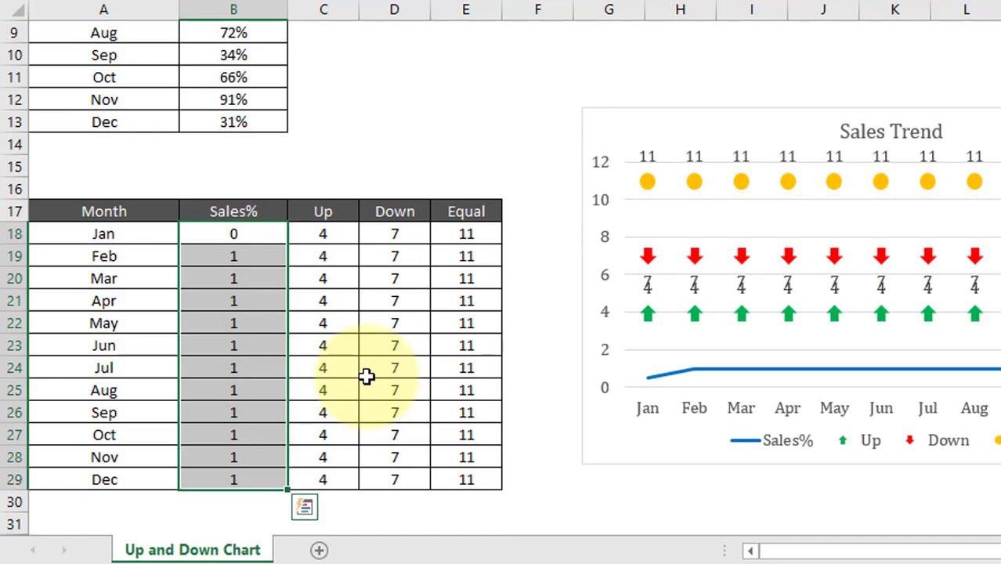
key(ctrl+d)
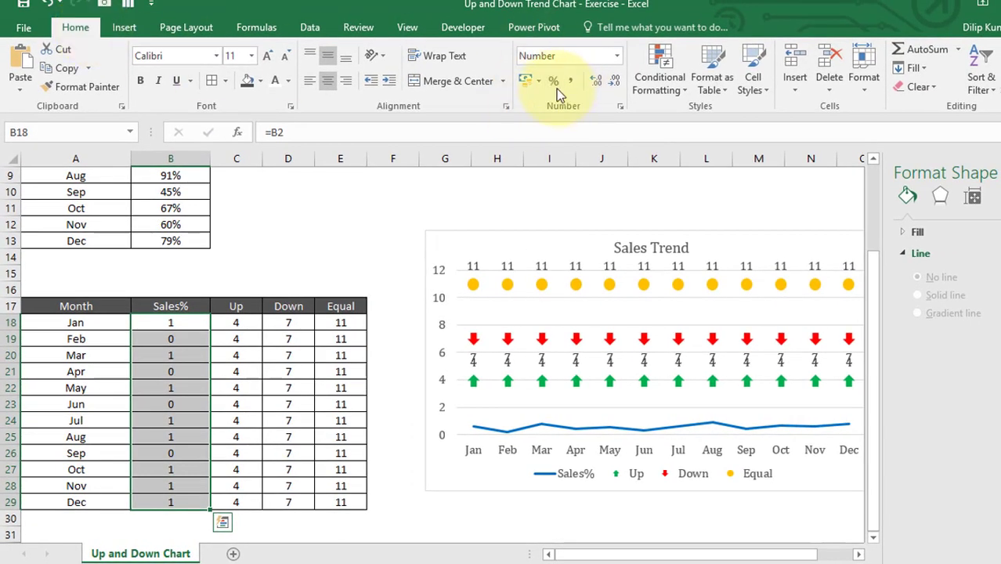
- Apply the percentage number format to the lower table's Sales% values and to the Up, Down and Equal columns, C18:E29
click(555, 83)
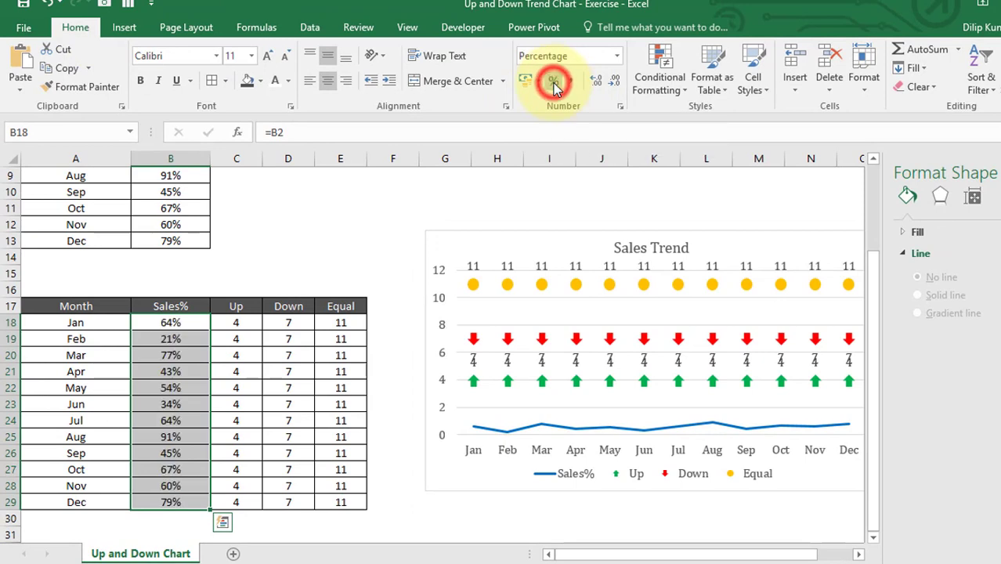
click(170, 322)
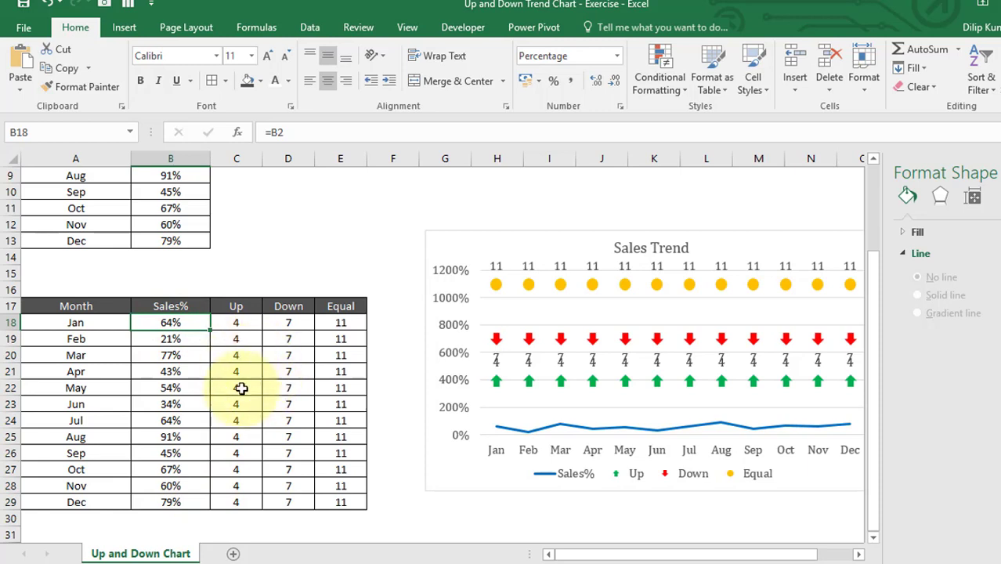
click(243, 326)
drag(243, 326, 338, 502)
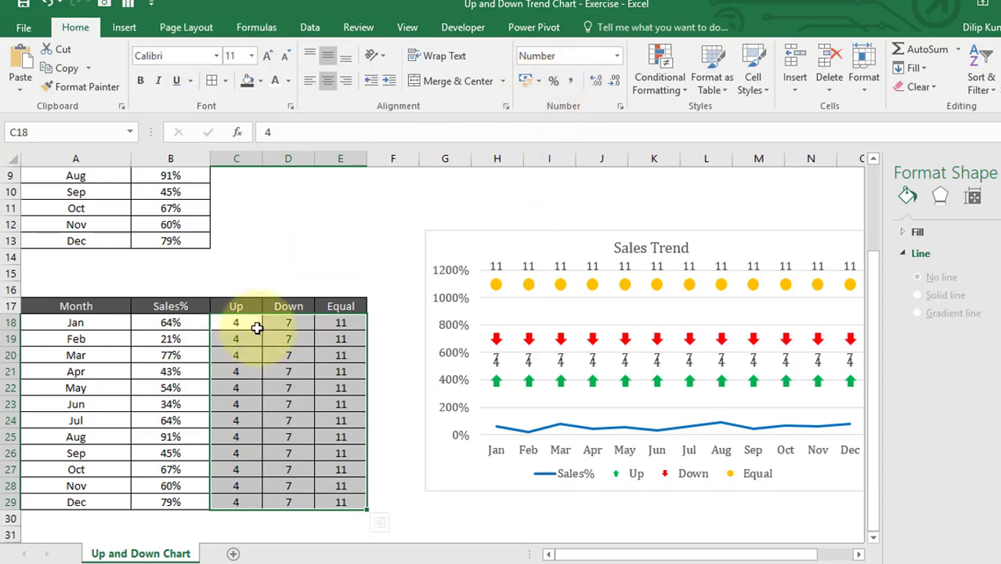
click(553, 81)
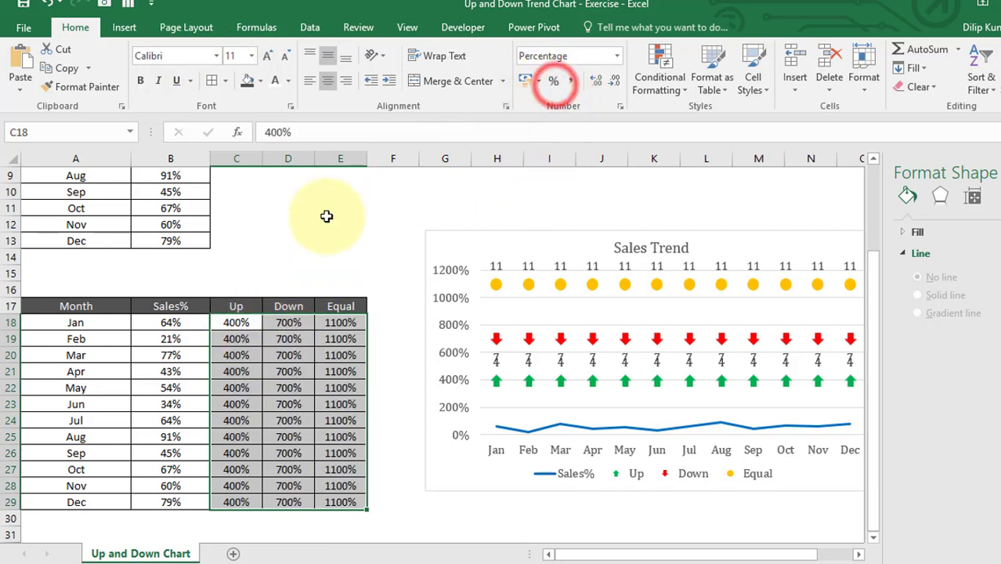
- Clear all the placeholder values in the Up, Down and Equal columns from Jan to Dec, C18:E29
click(327, 217)
drag(236, 323, 333, 480)
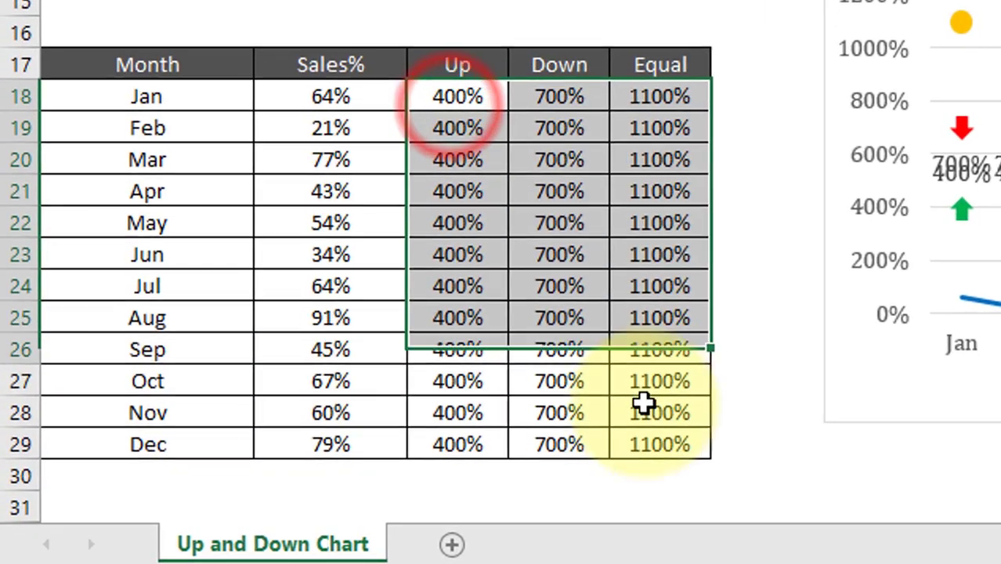
drag(643, 401, 653, 453)
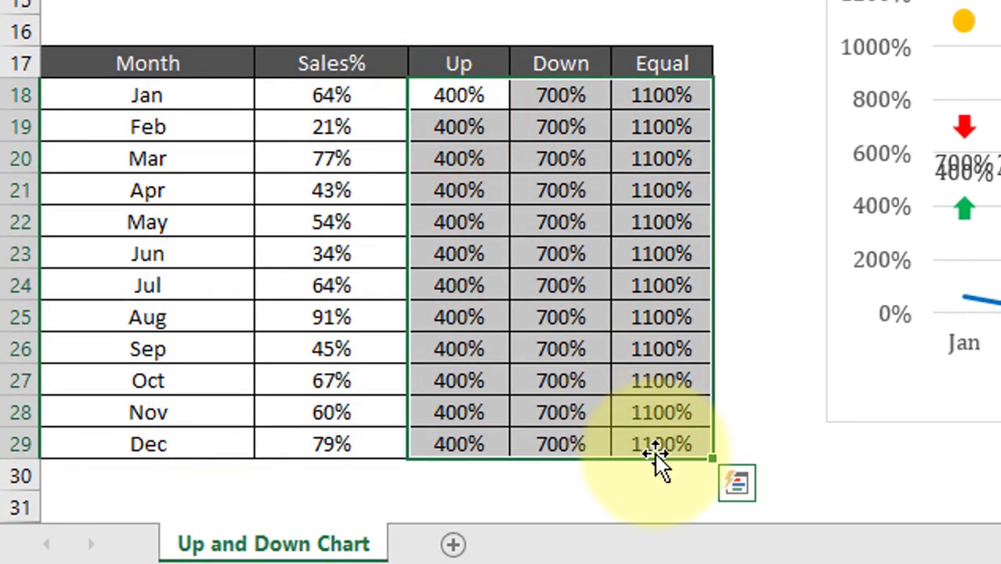
key(Delete)
- Link the Jan Up cell C18 to the Jan Sales% value with the formula =B18
click(457, 94)
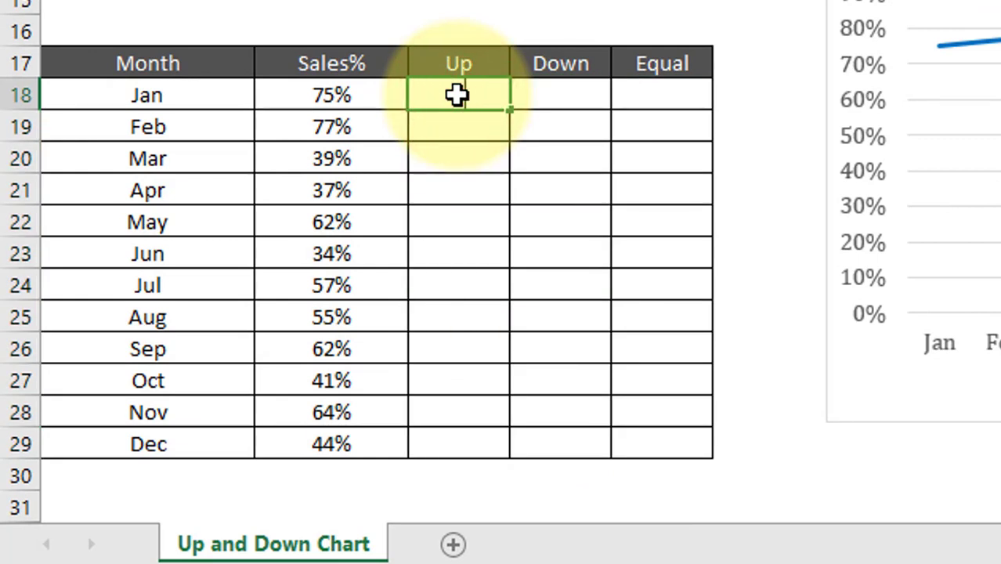
text(=)
key(Left)
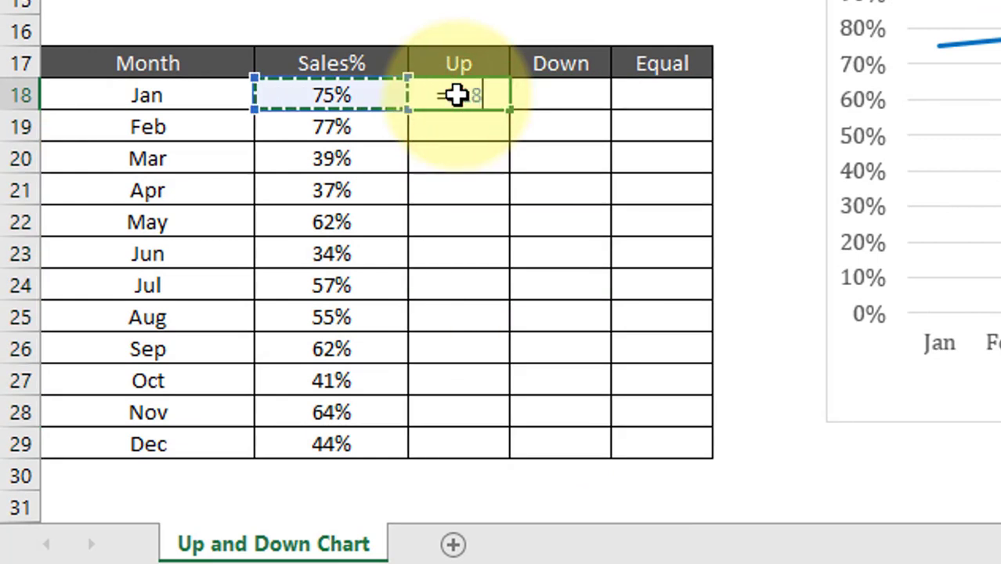
key(ctrl+Return)
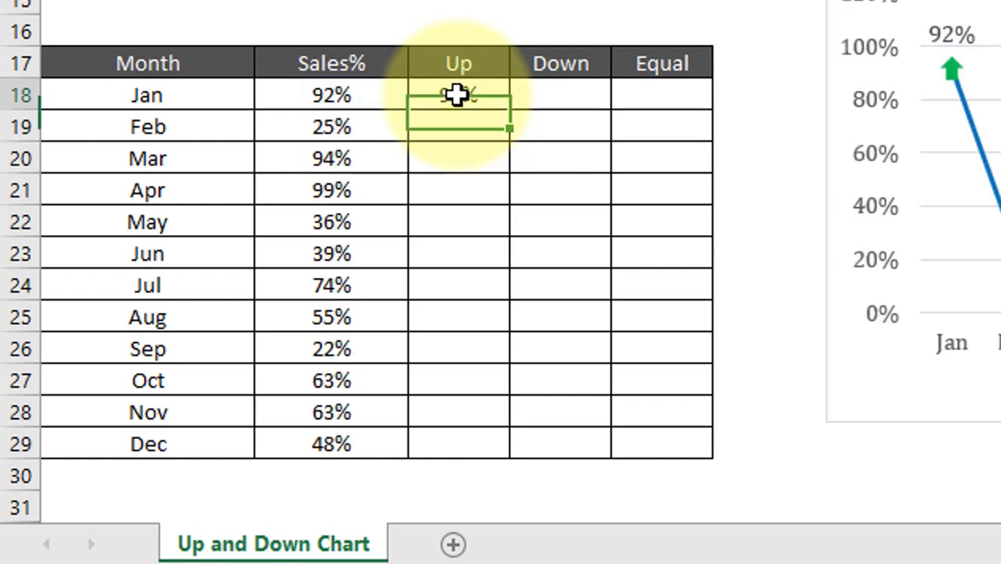
- Enter =NA() in the Jan Down cell D18 and copy it to the Jan Equal cell E18
key(Right)
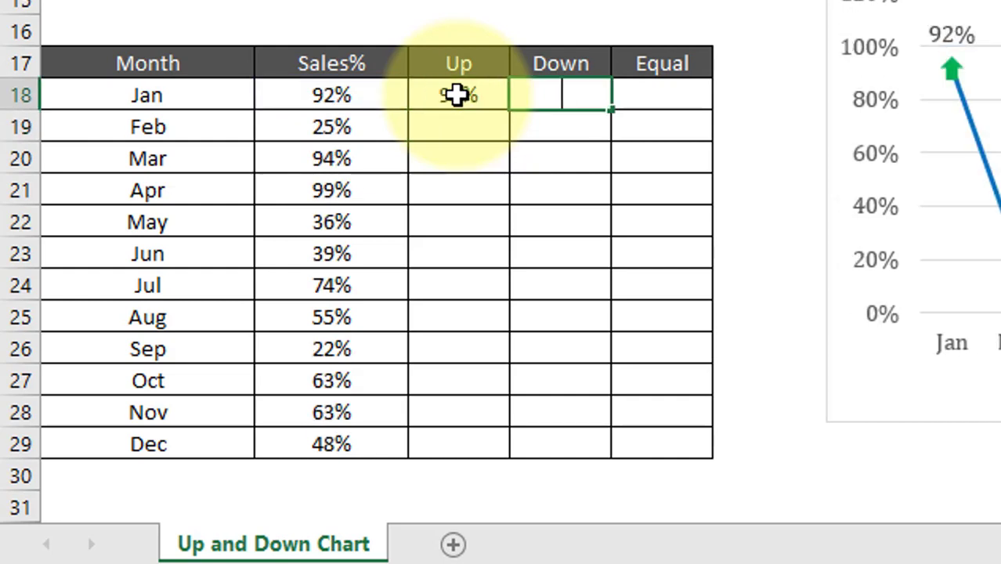
text(=nu)
key(BackSpace)
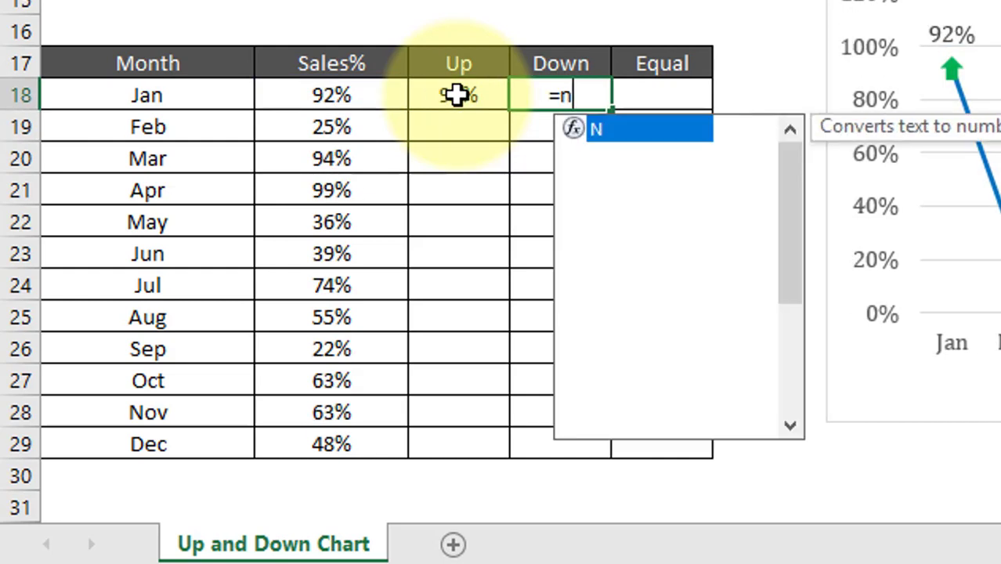
text(a())
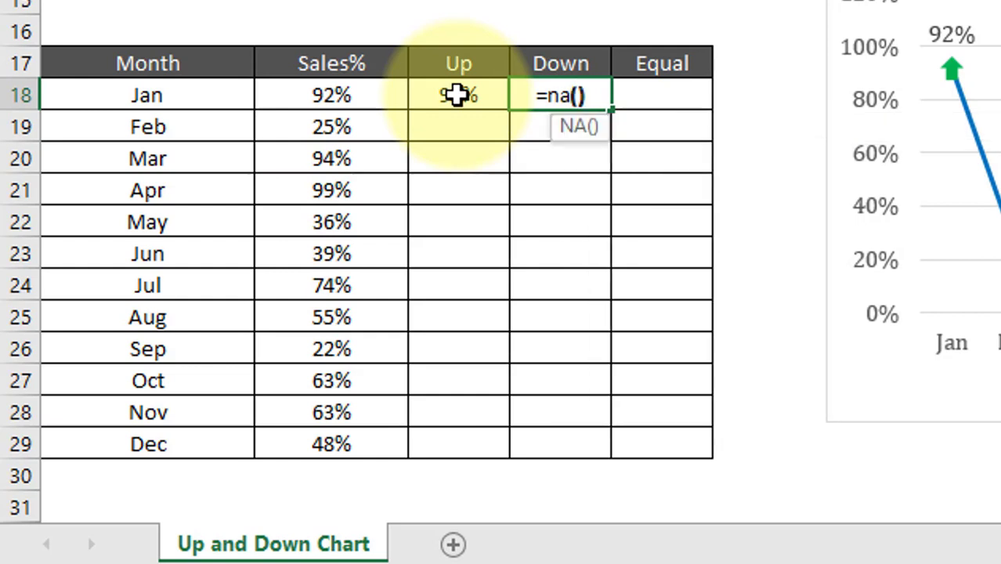
key(Return)
key(Up)
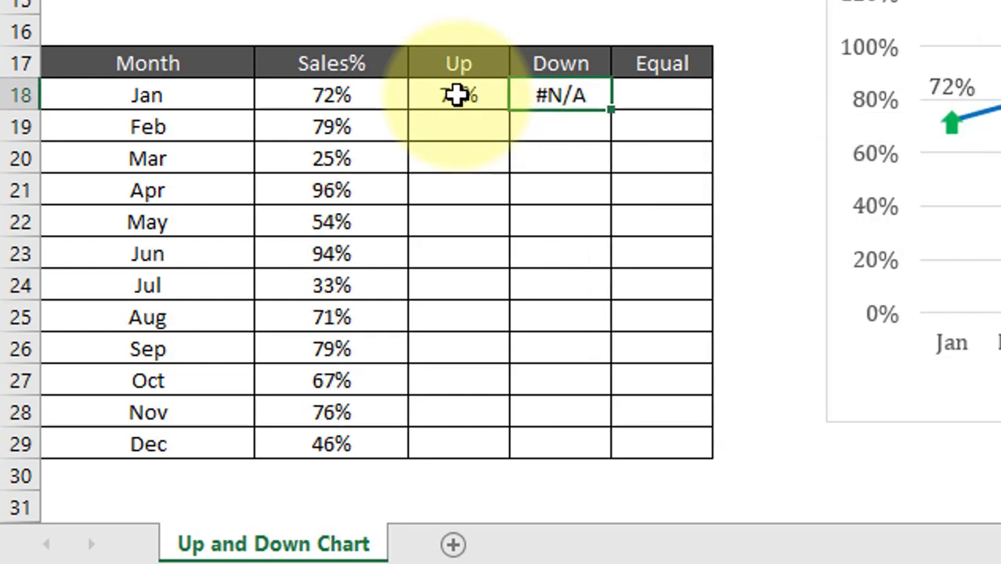
key(Up)
key(Down)
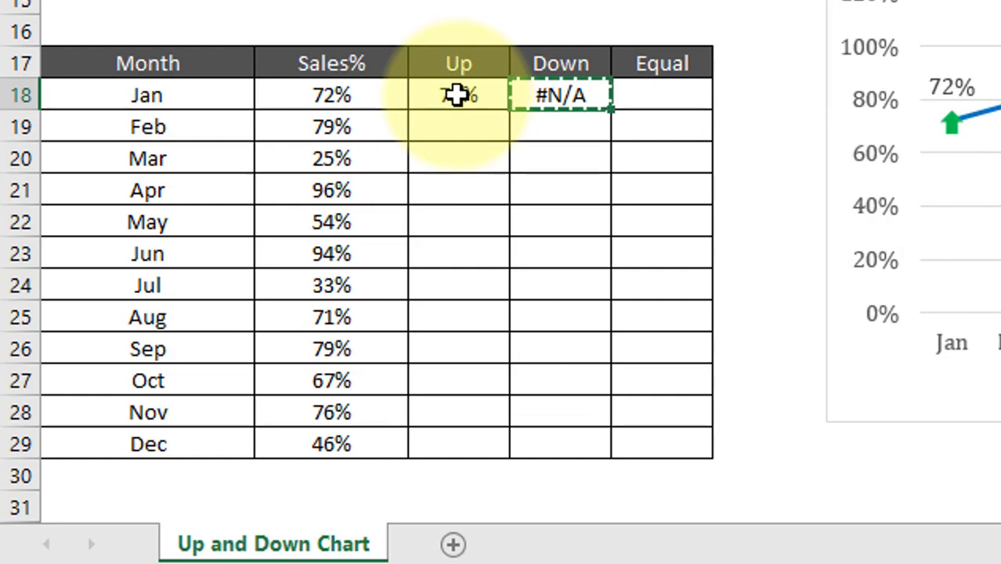
key(Right)
text(#N/A)
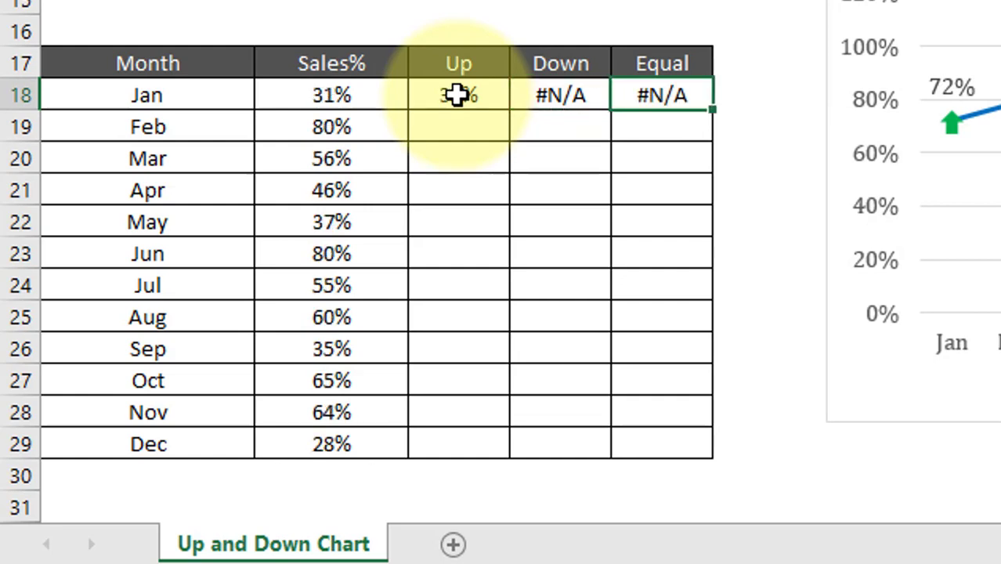
- Enter the formula =IF(B19>B18, B19, NA()) in the Feb Up cell C19
key(Left)
key(Left)
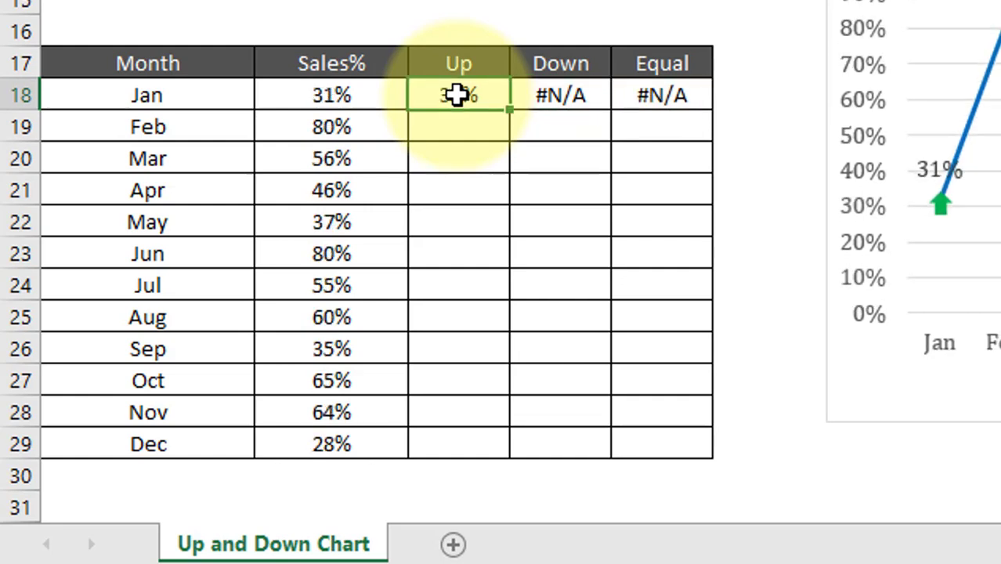
click(436, 131)
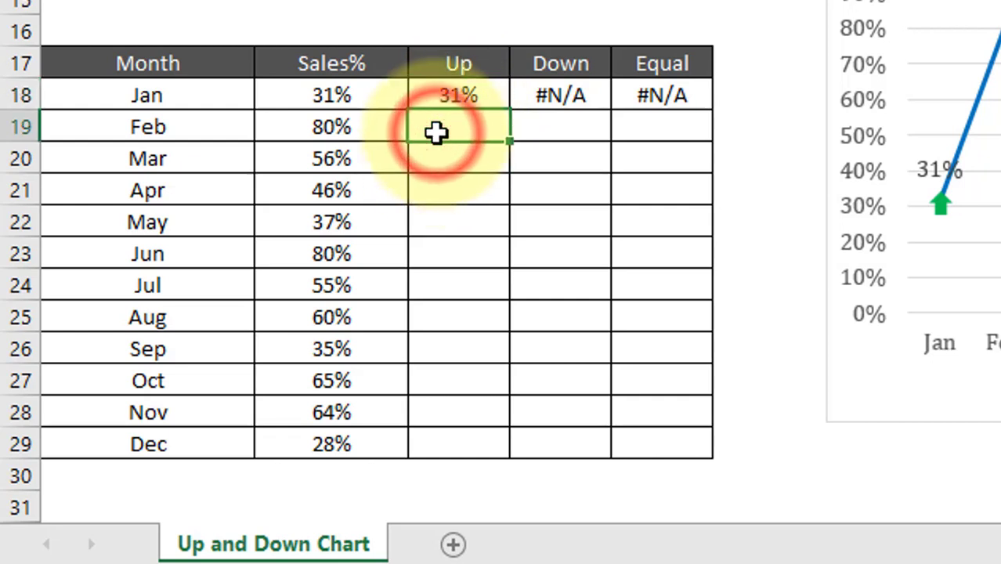
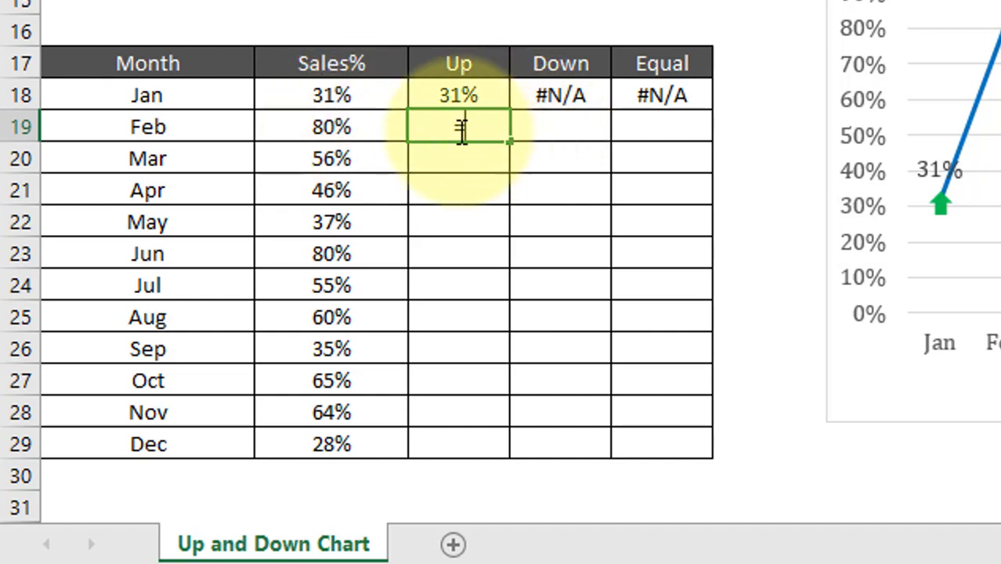
text(i)
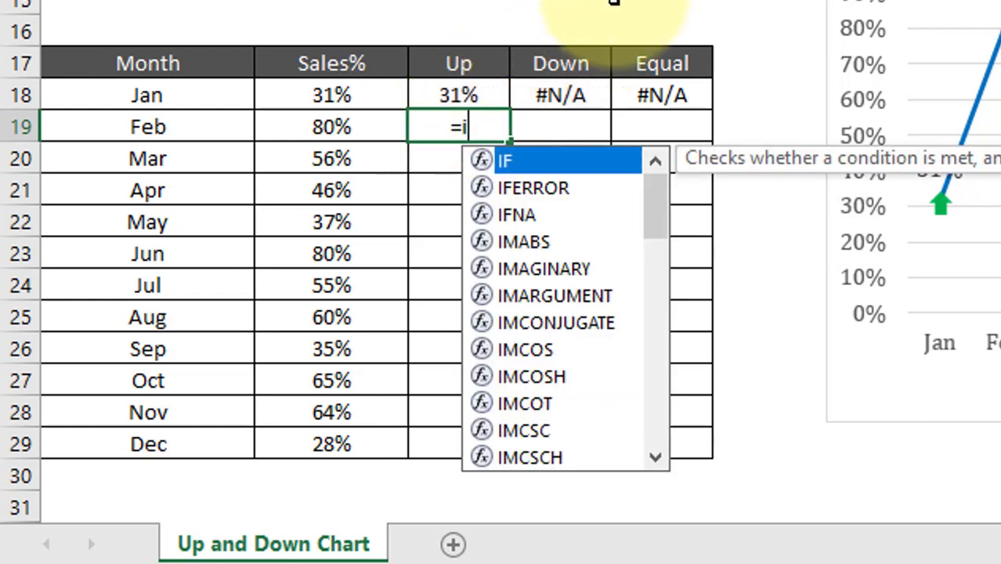
text(f()
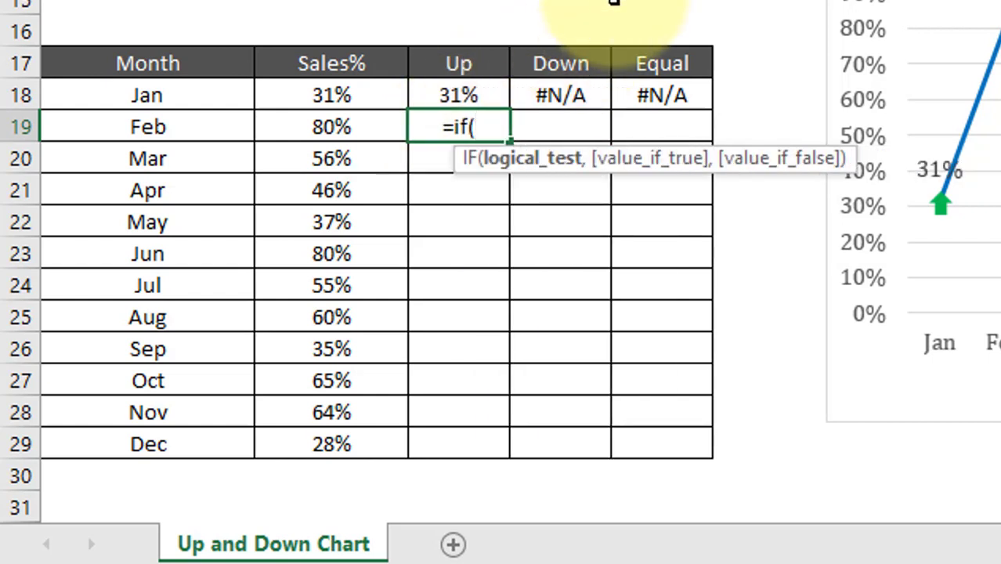
key(Left)
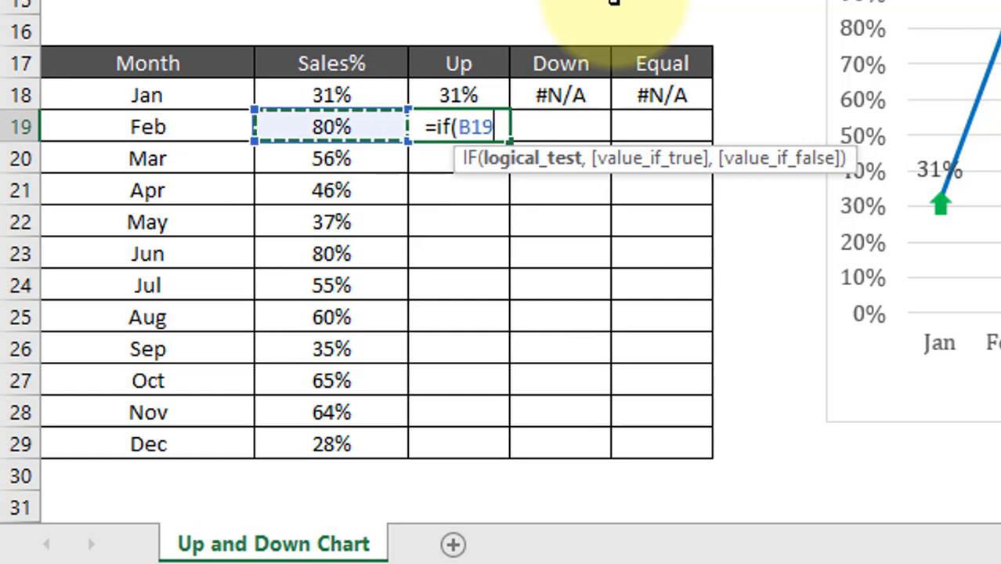
text(>)
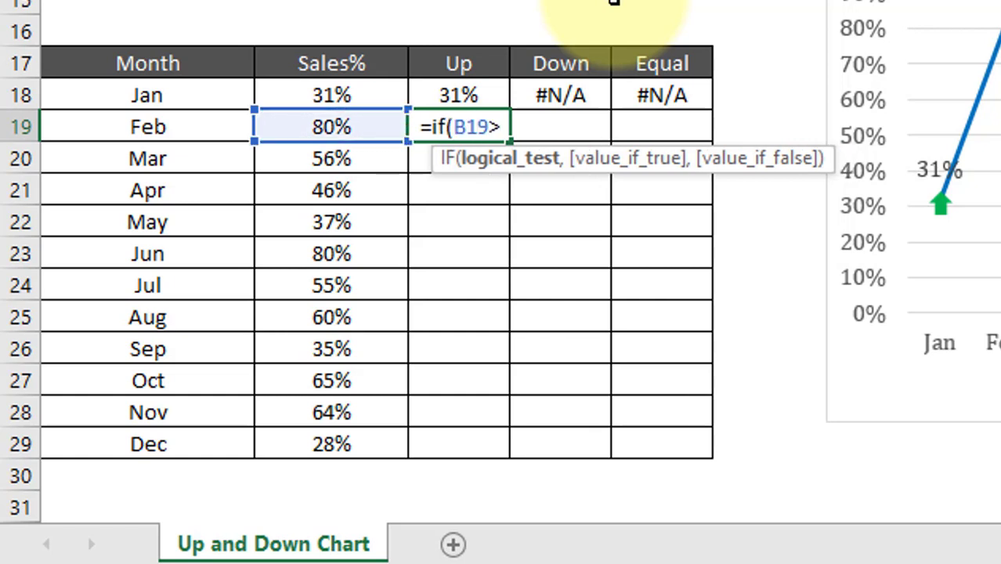
click(358, 88)
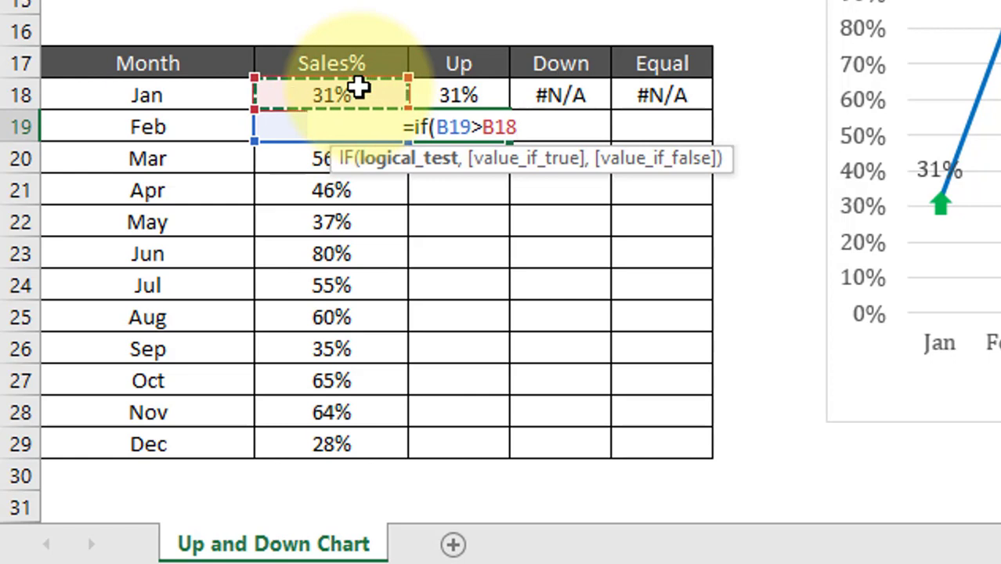
text(,)
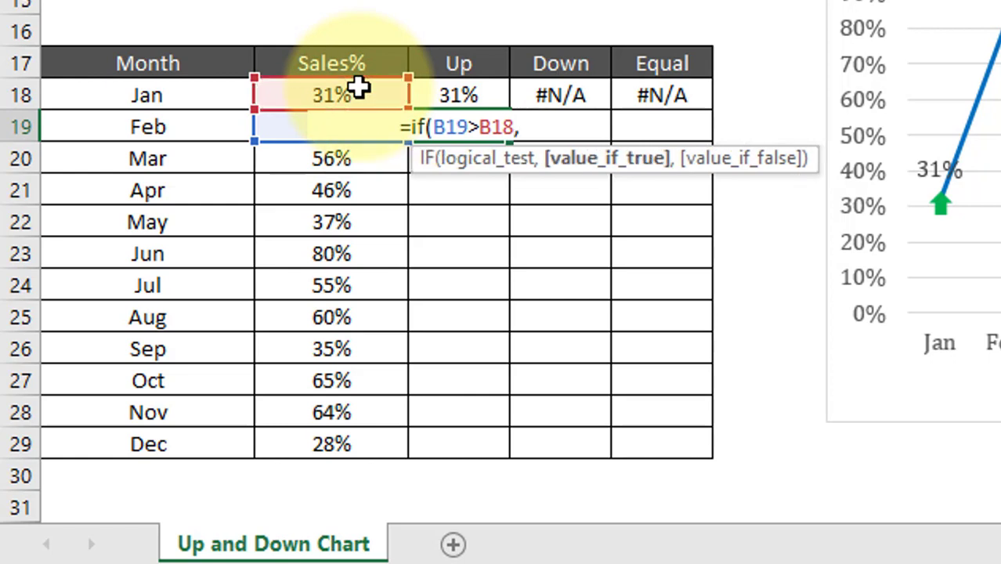
click(283, 127)
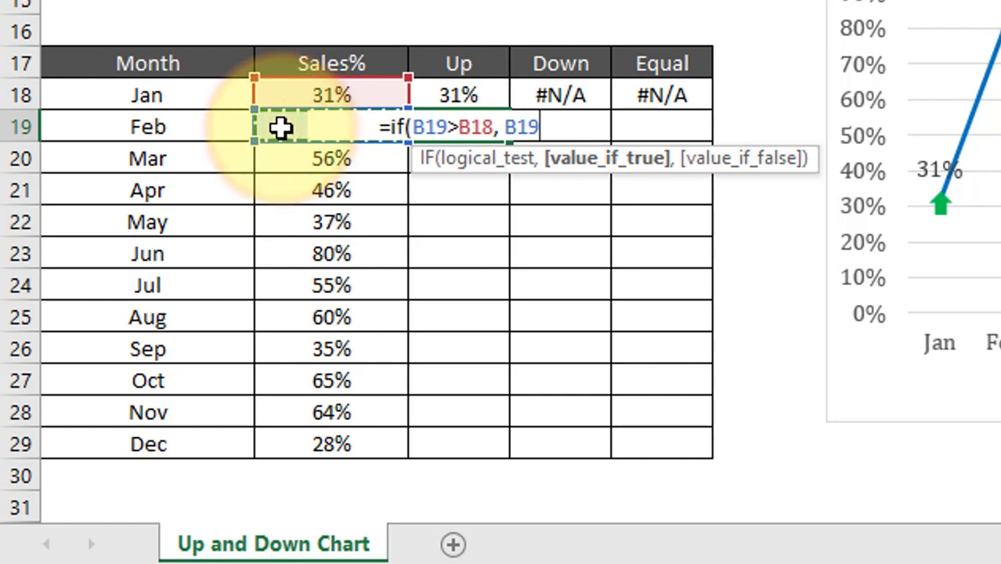
text(,)
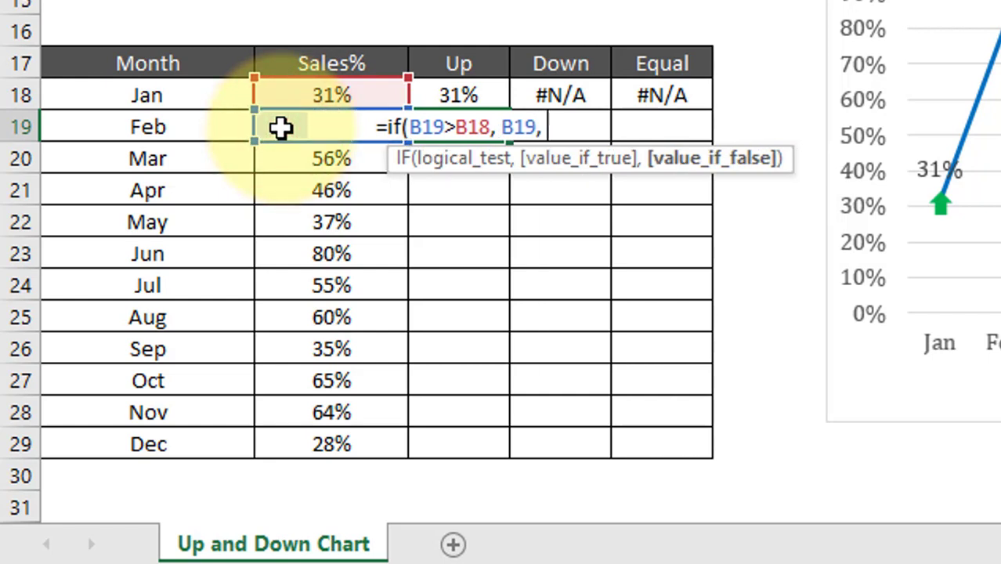
text( NA())
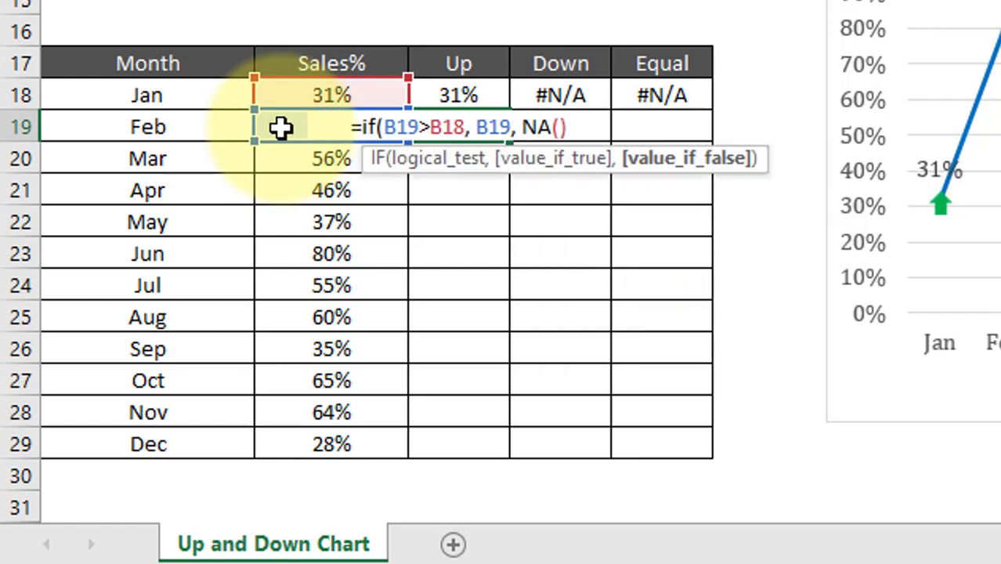
text())
key(Return)
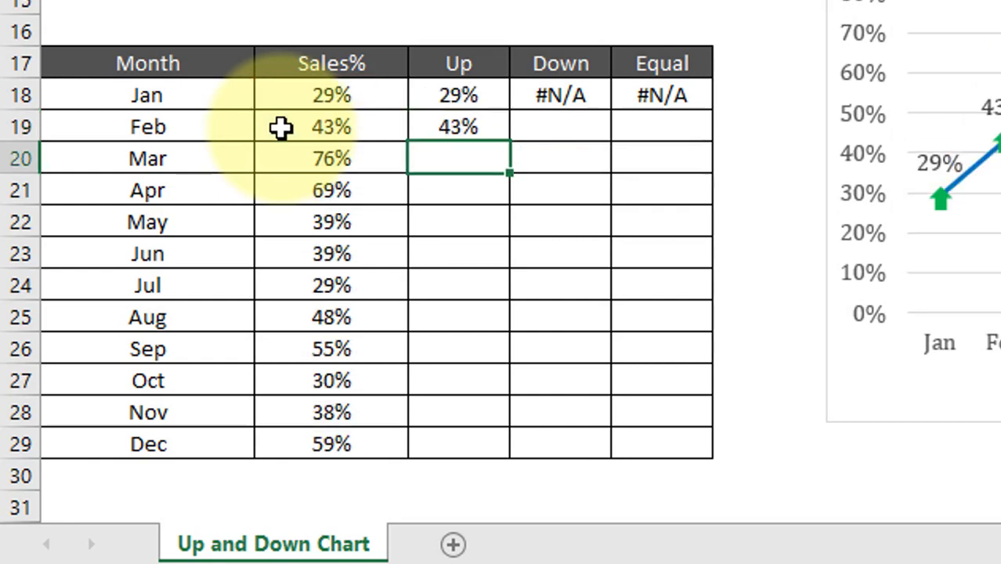
- Fill the Feb Up formula in C19 down through Dec, covering C19:C29
key(Up)
key(Left)
key(ctrl+Down)
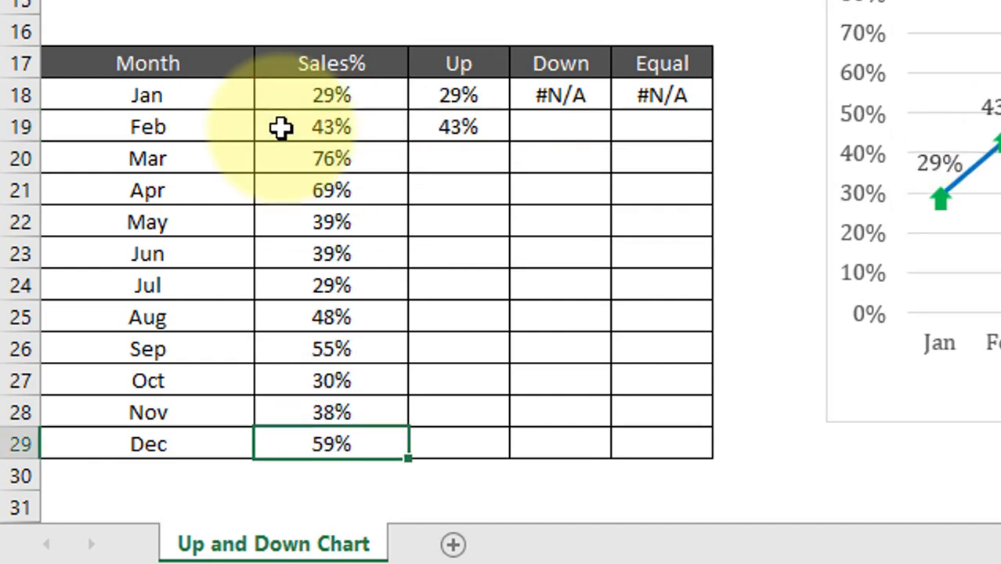
key(Right)
key(shift+Up)
key(shift+Up)
key(shift+Up)
key(shift+Up)
key(shift+Up)
key(shift+Up)
key(shift+Up)
key(shift+Up)
key(shift+Up)
key(shift+Up)
key(shift+Up)
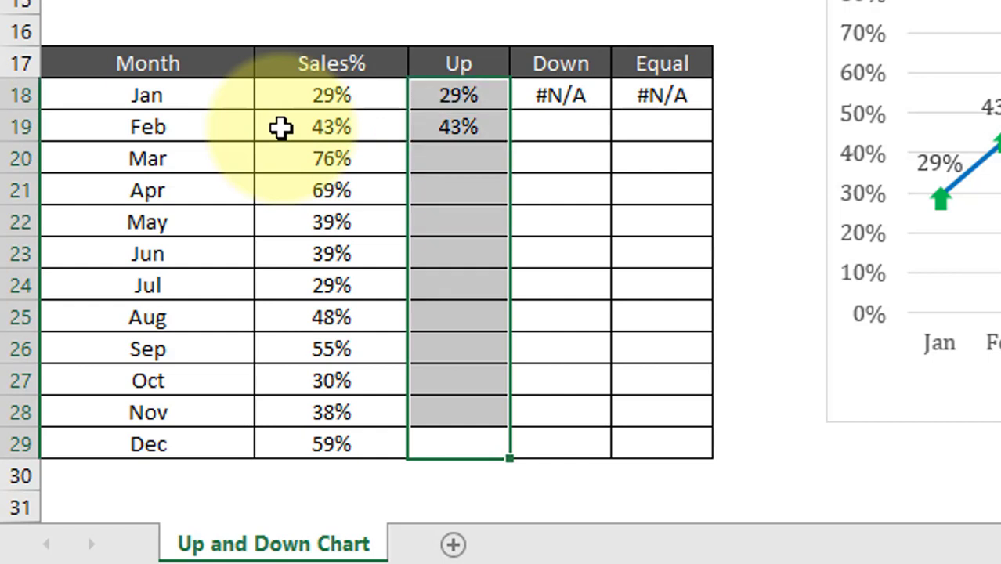
key(shift+Down)
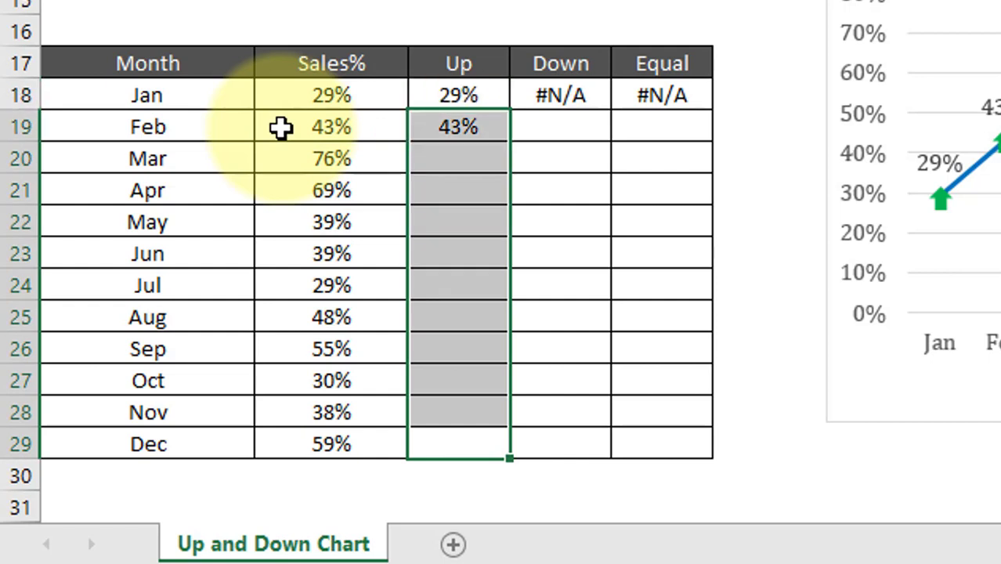
key(ctrl+d)
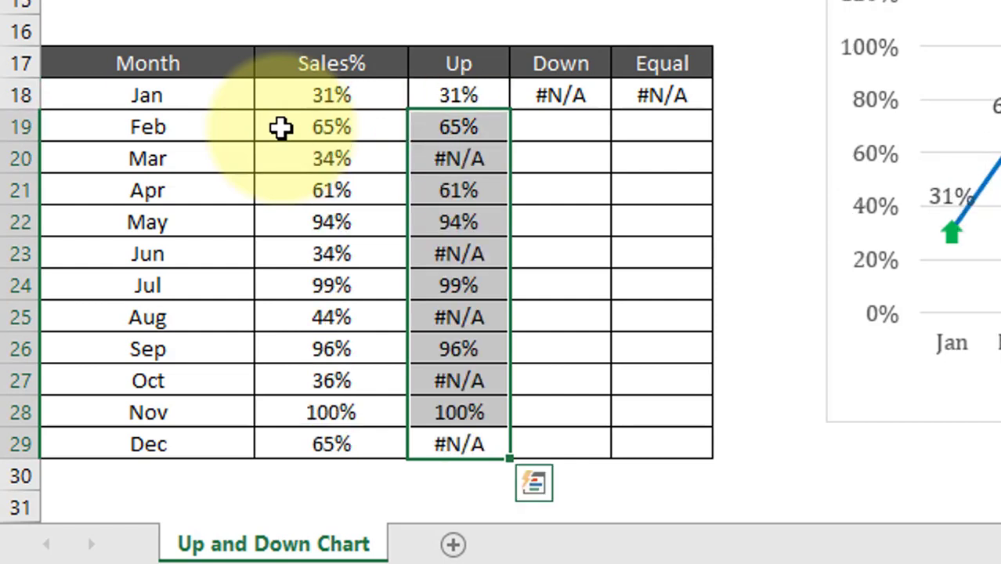
- Enter the formula =IF(B19<B18,B19, NA()) in the Feb Down cell D19
key(Up)
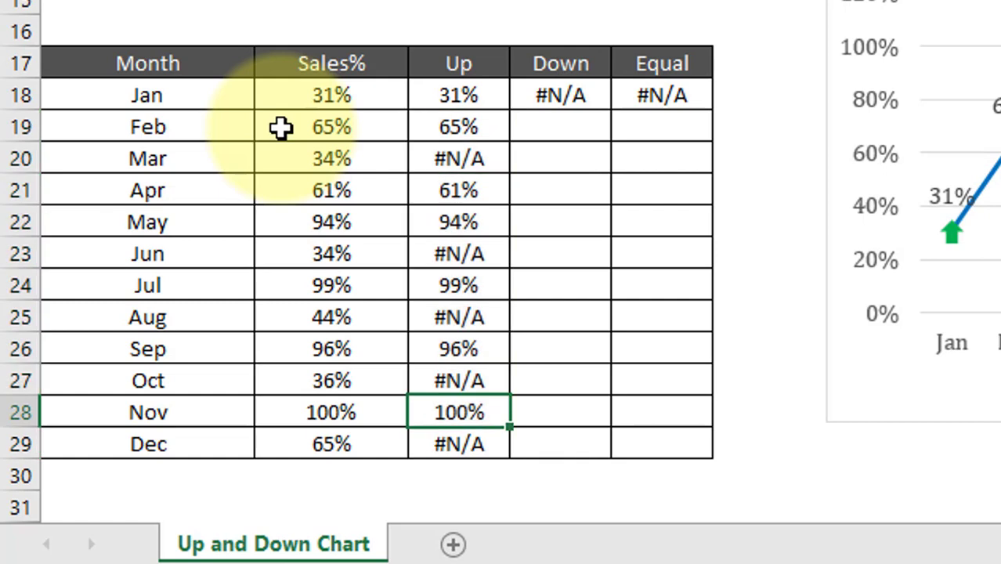
key(Down)
key(Right)
key(ctrl+Up)
key(Down)
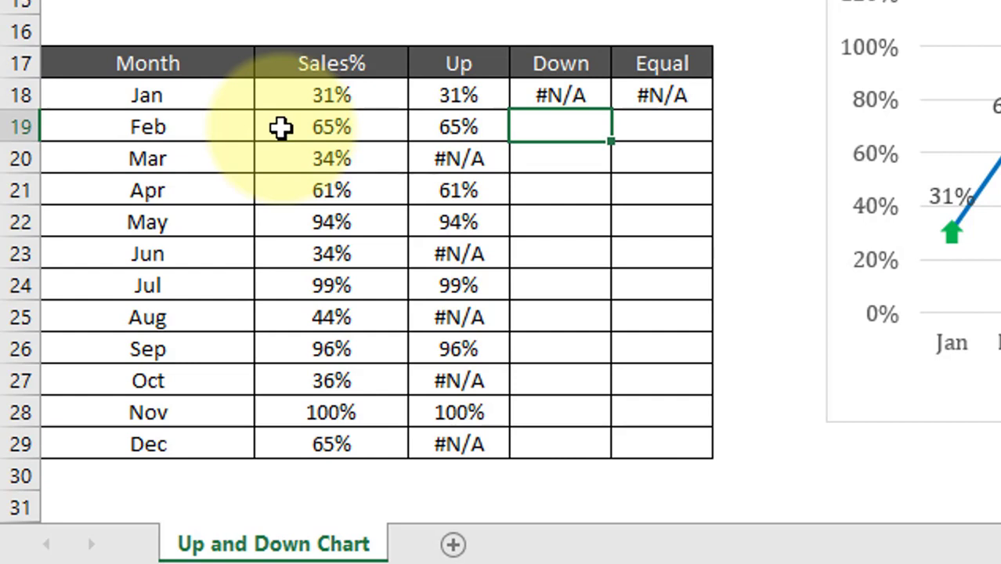
text(if)
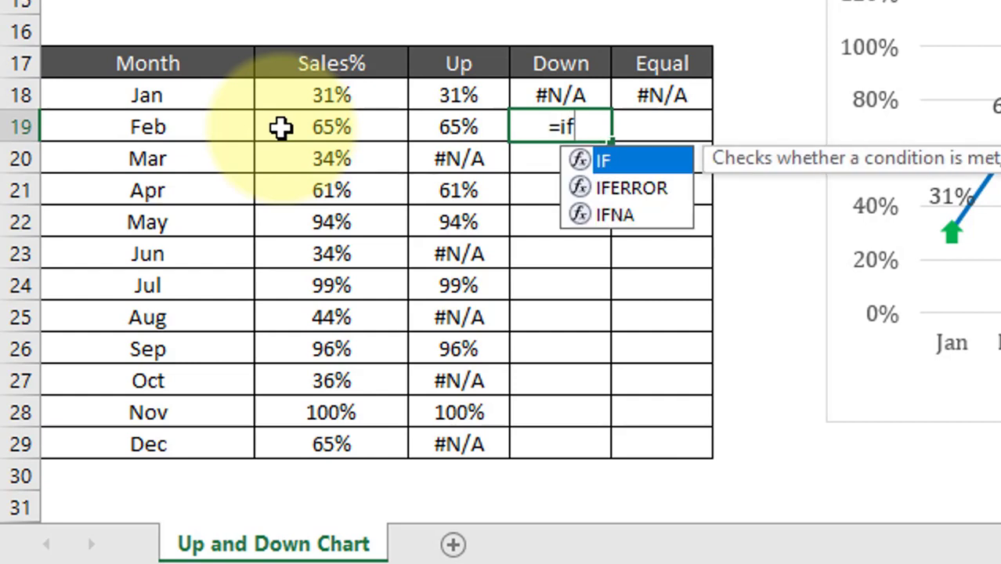
text(()
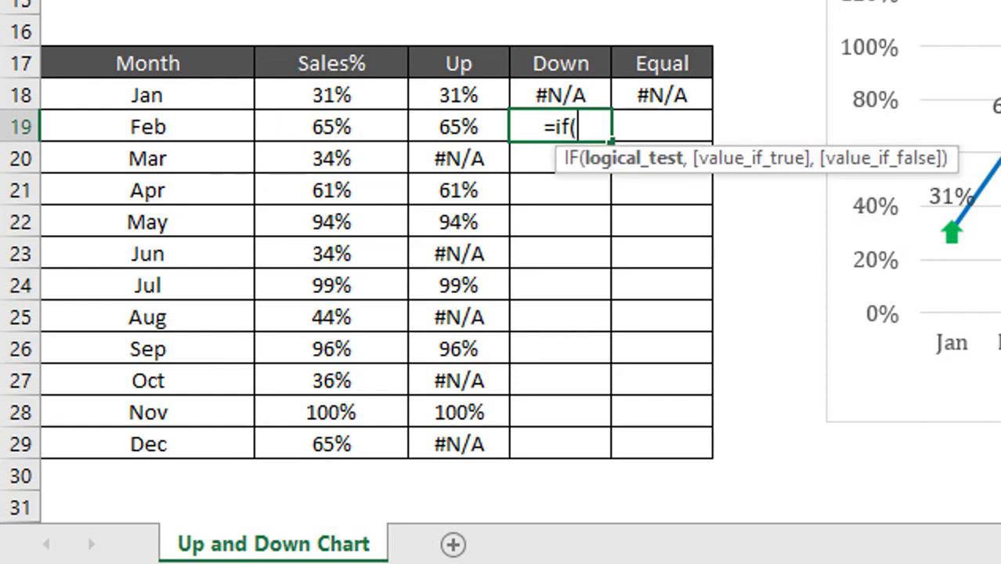
key(Left)
key(Left)
key(Left)
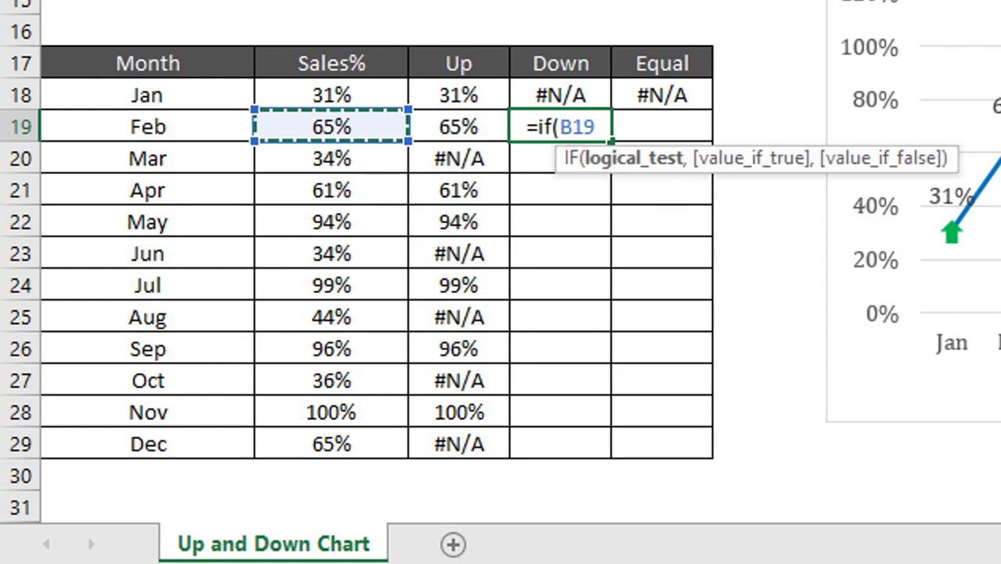
text(<)
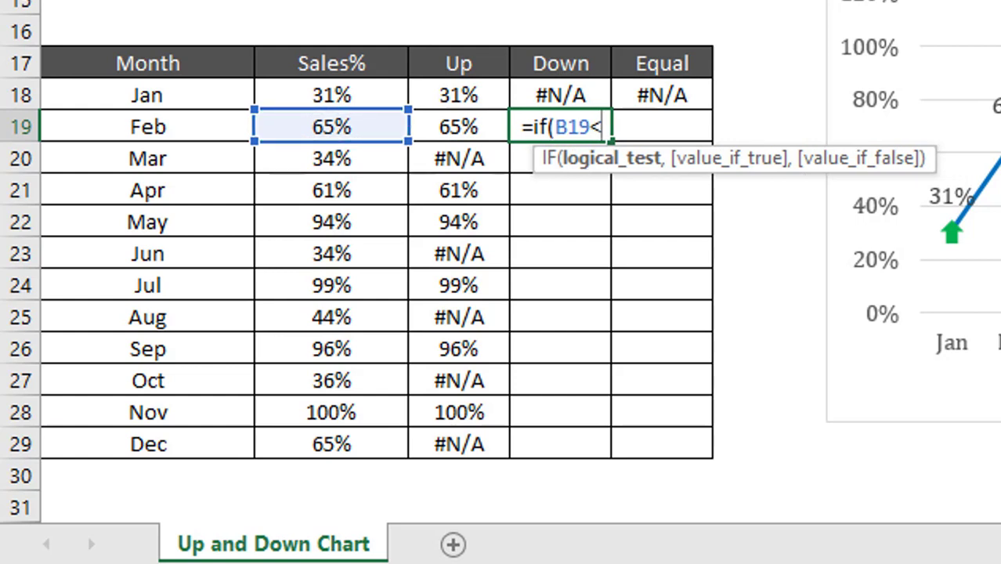
key(Up)
key(Left)
key(Left)
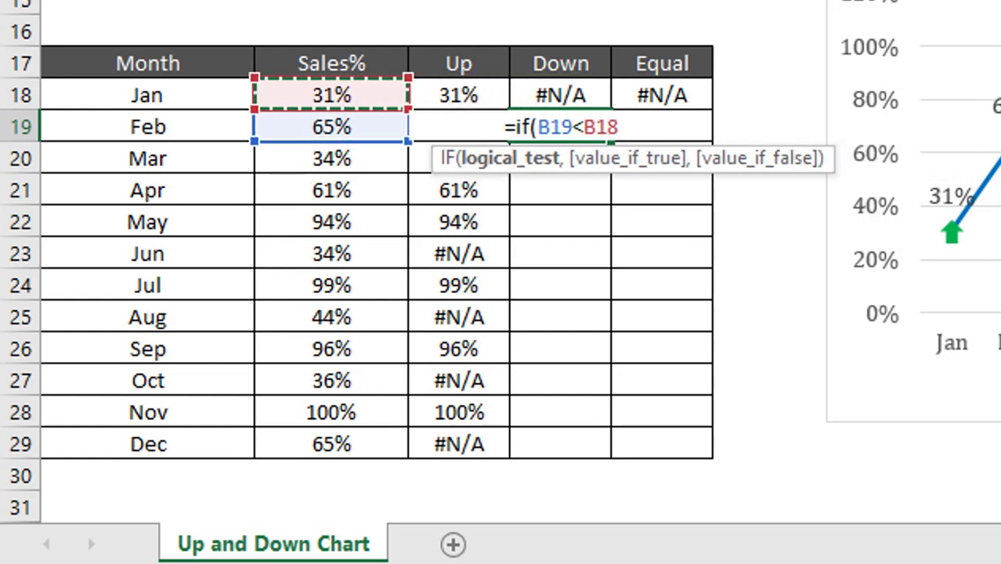
text(,)
key(Down)
key(Left)
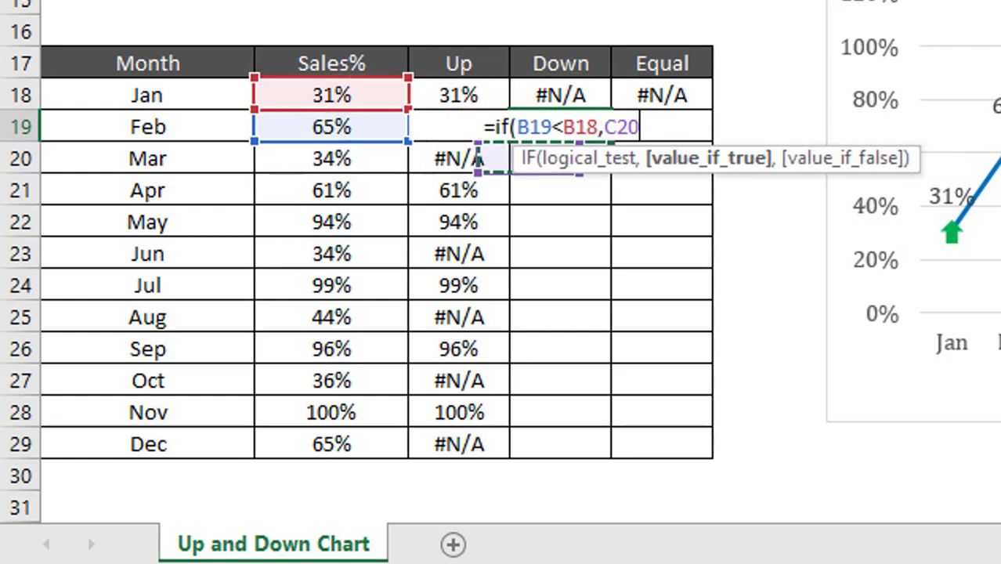
key(Left)
key(Up)
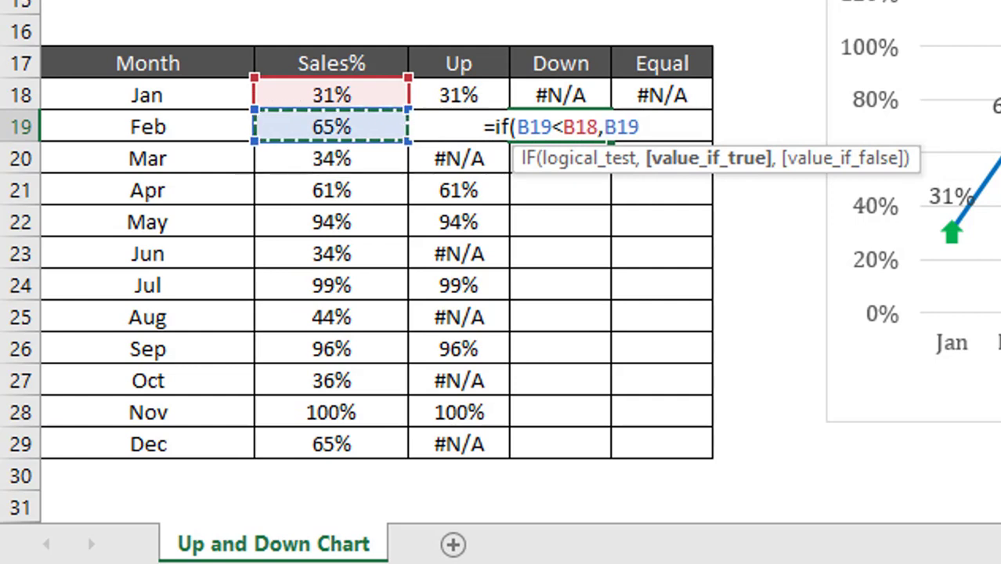
text(,)
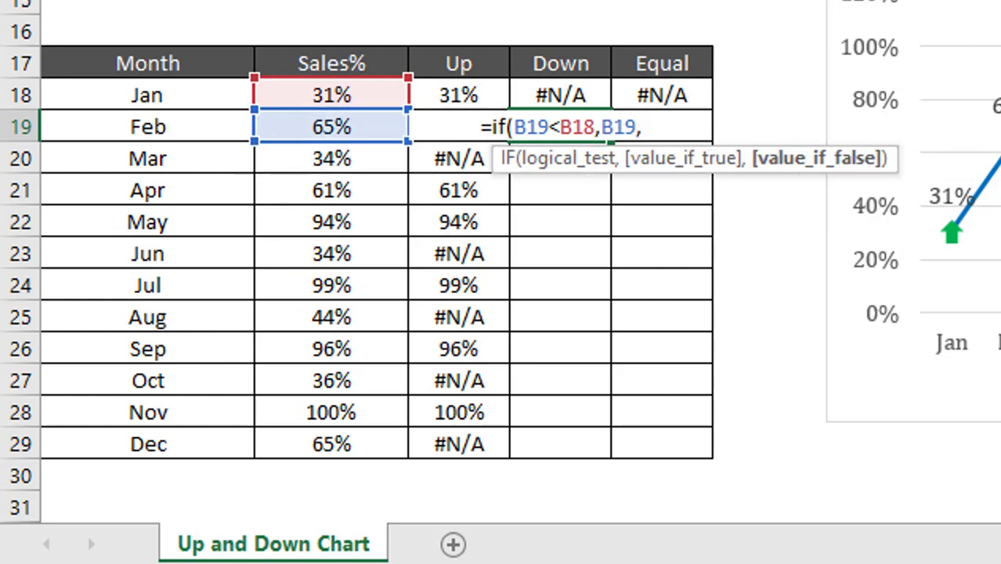
text( NA())
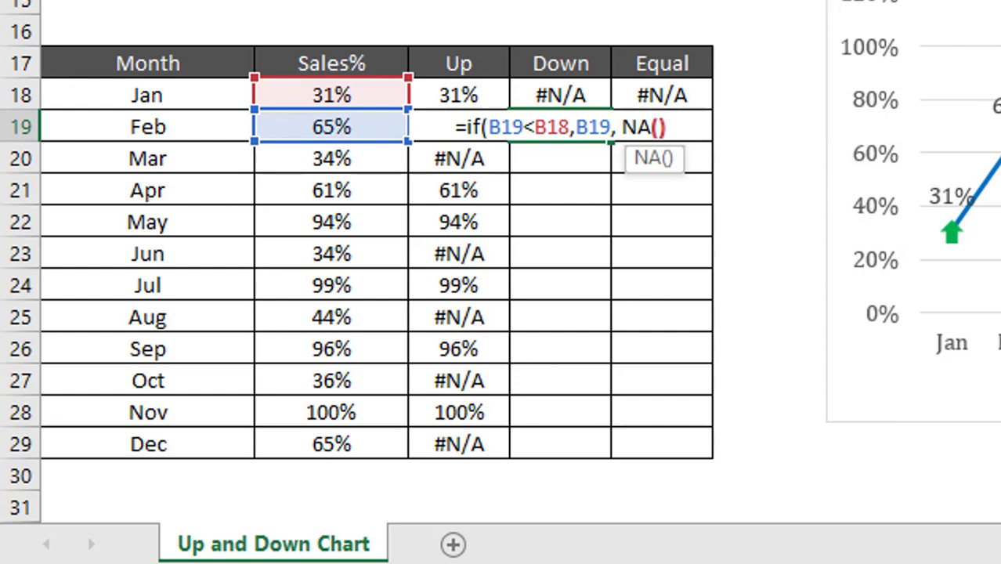
text())
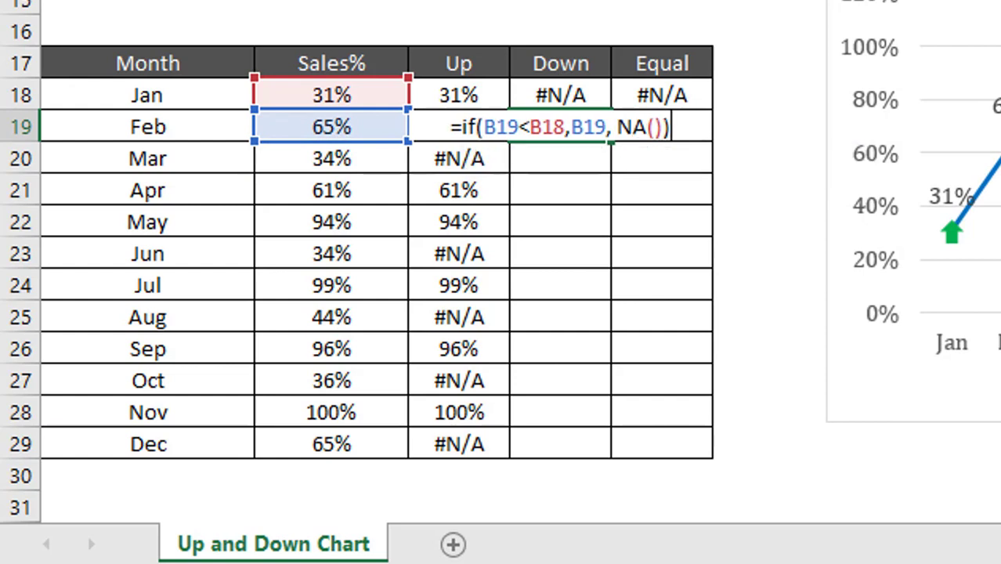
key(Return)
- Fill the Feb Down formula in D19 down through Dec, covering D19:D29
key(Up)
key(Left)
key(ctrl+Down)
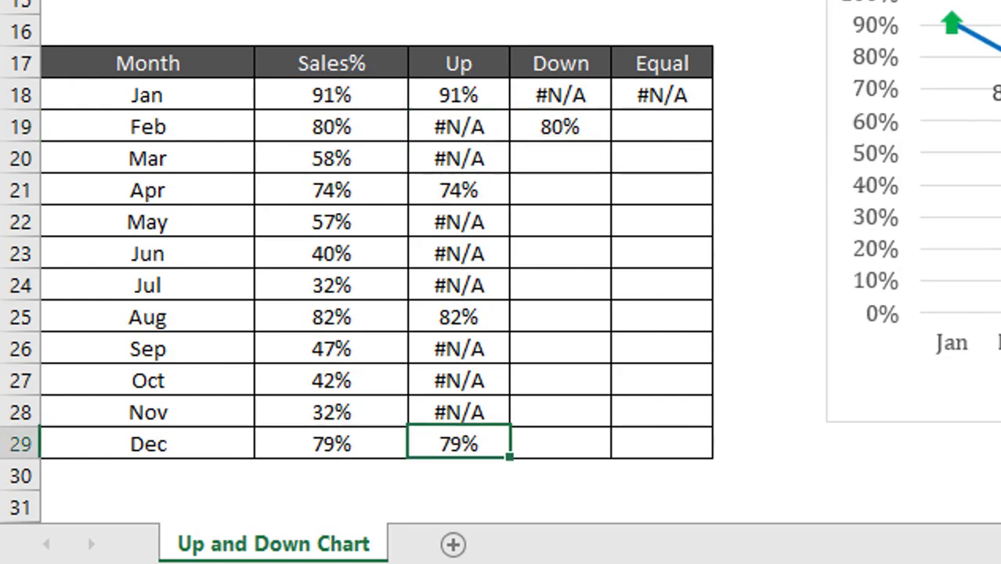
key(Right)
key(shift+Up)
key(shift+Up)
key(shift+Up)
key(shift+Up)
key(shift+Up)
key(shift+Up)
key(shift+Up)
key(shift+Up)
key(shift+Up)
key(shift+Up)
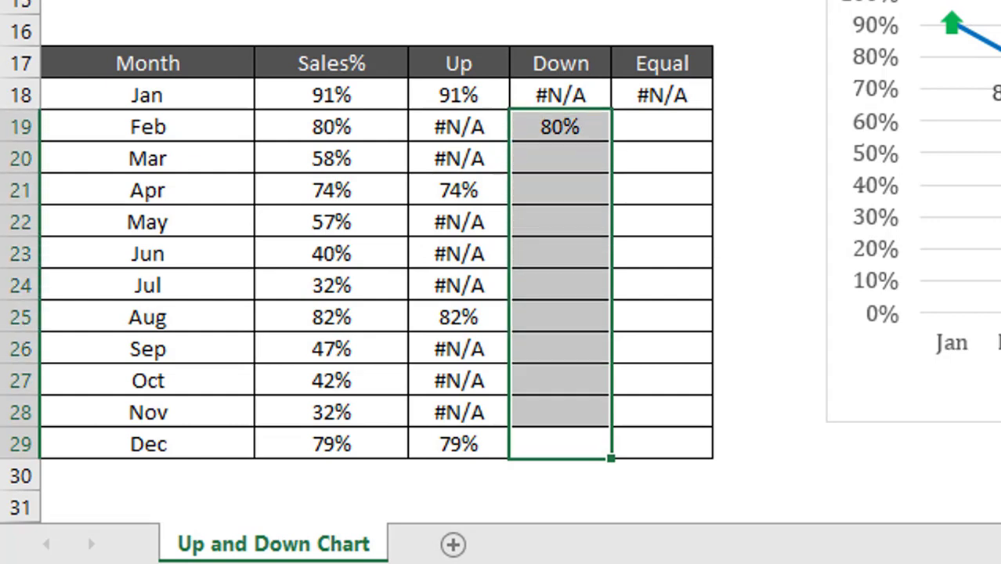
key(ctrl+d)
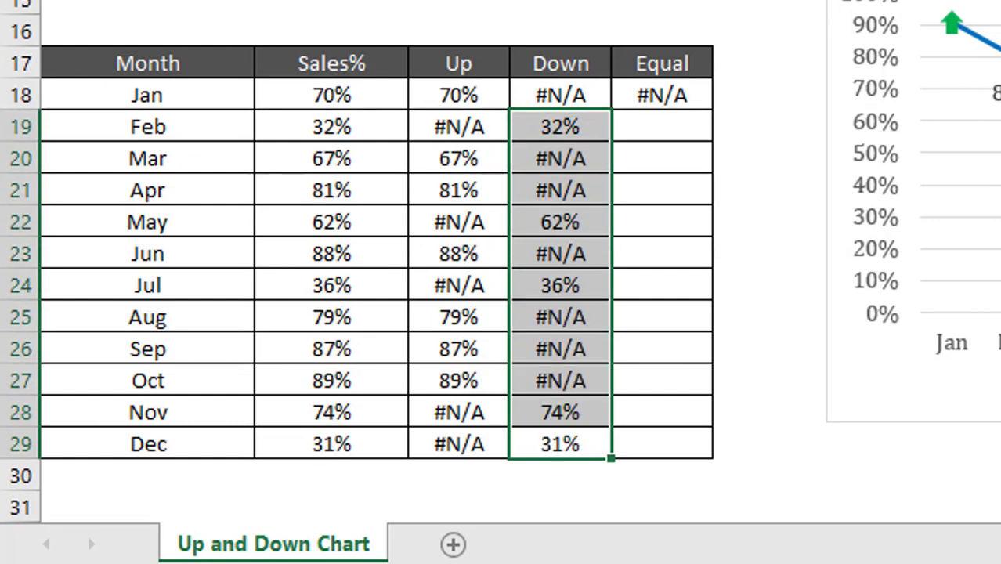
- Enter the formula =IF(B19=B18,B19, NA()) in the Feb Equal cell E19
key(ctrl+Up)
key(Down)
key(Down)
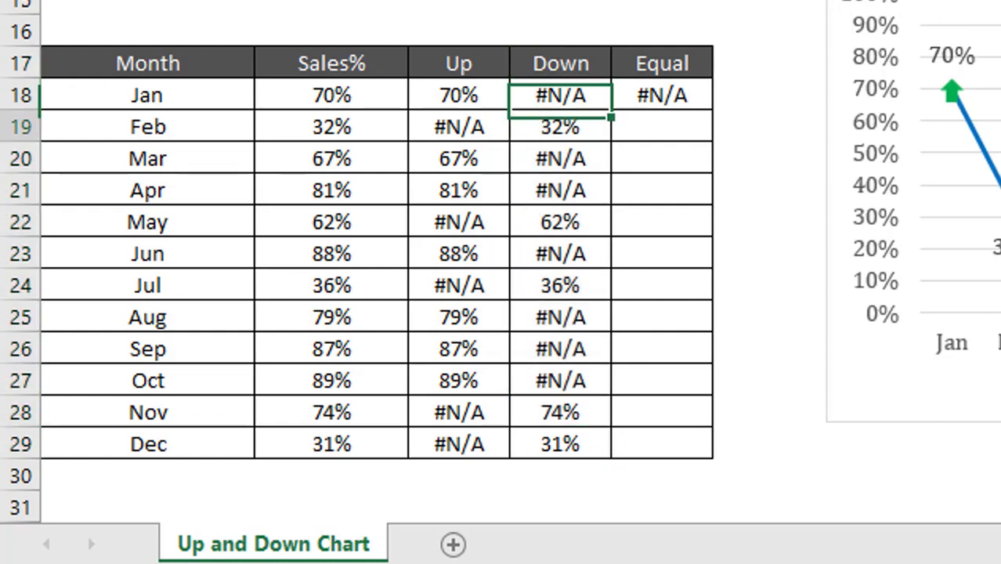
key(Right)
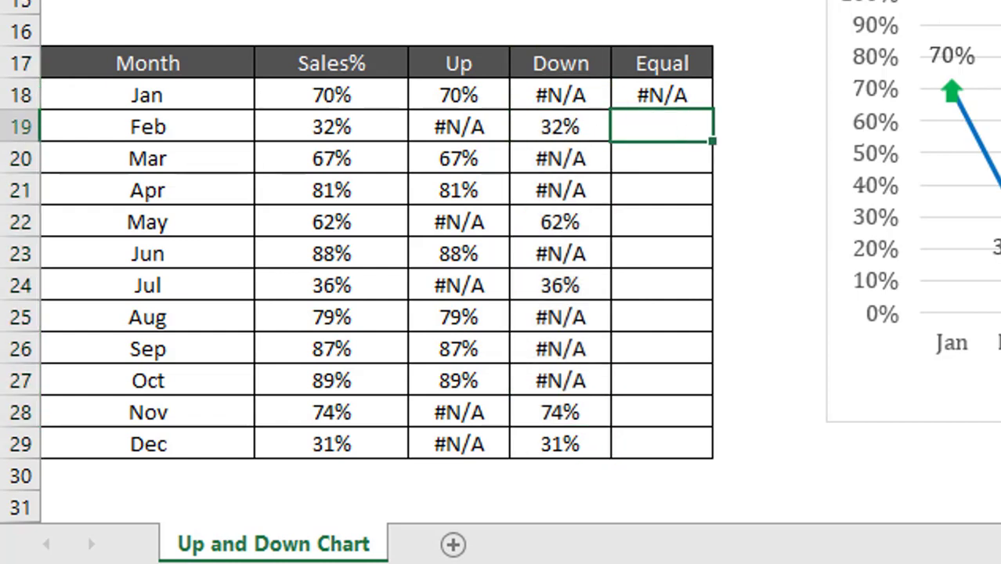
text(=if()
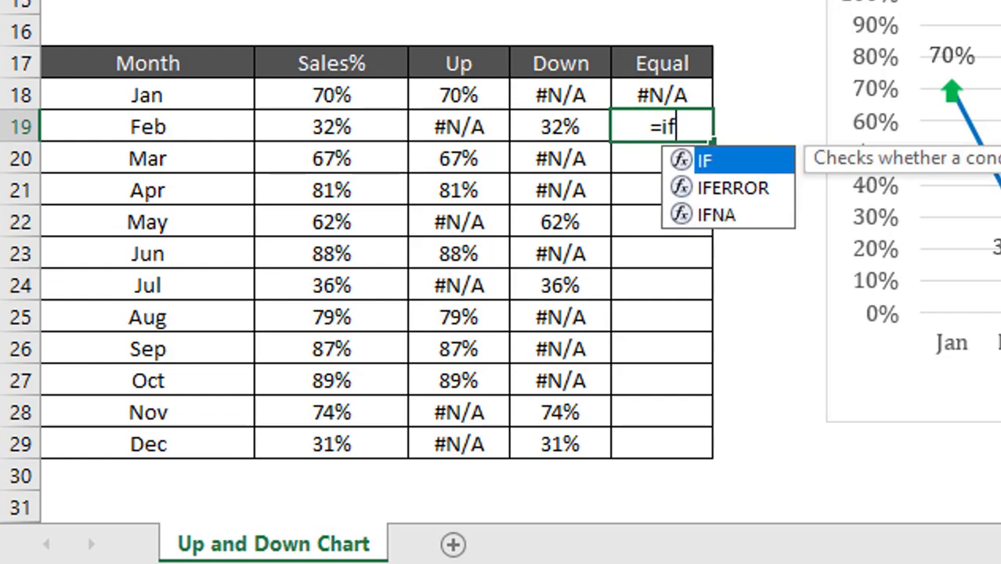
key(Left)
key(Left)
key(Left)
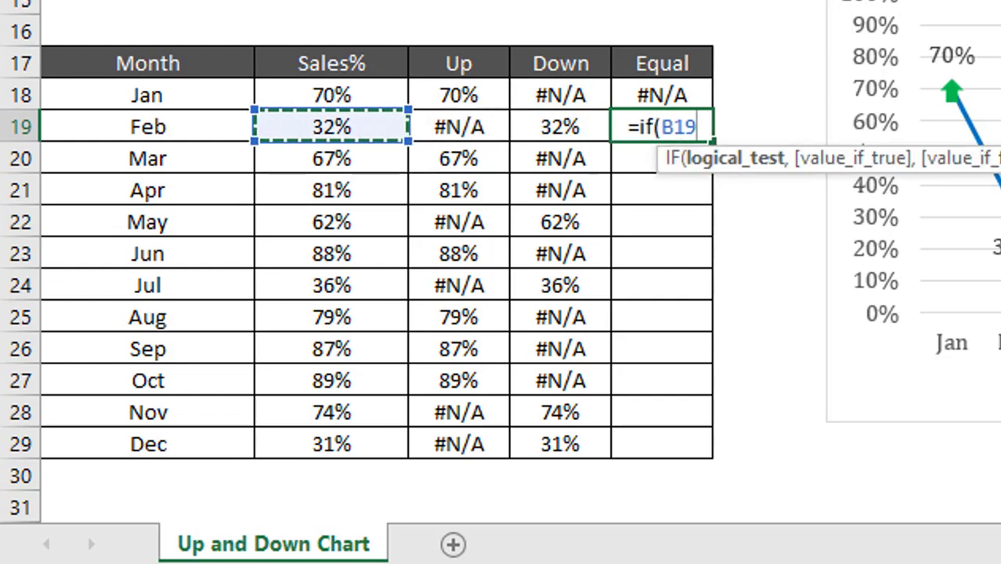
text(=)
key(Up)
key(Left)
key(Left)
key(Left)
key(Left)
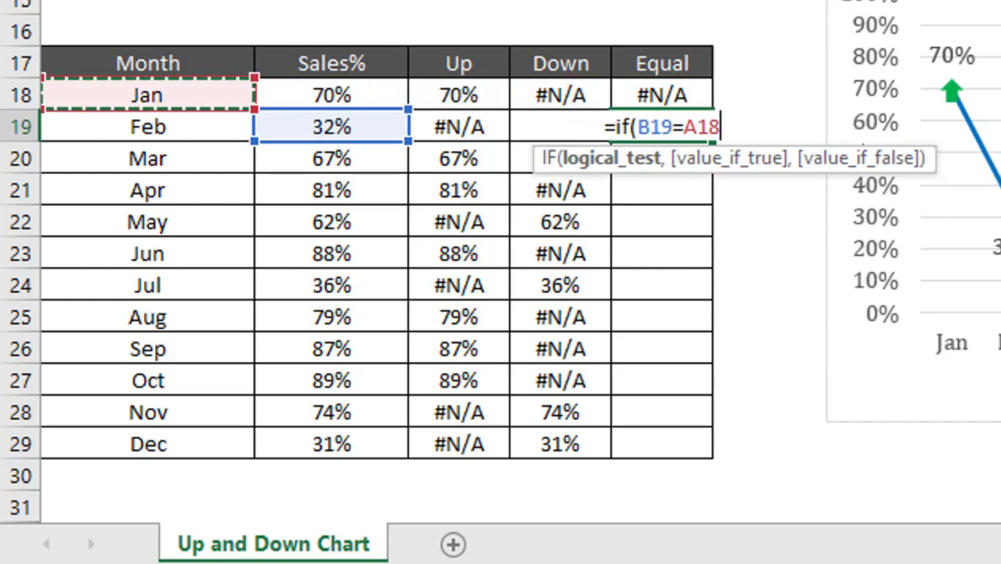
key(Right)
text(,)
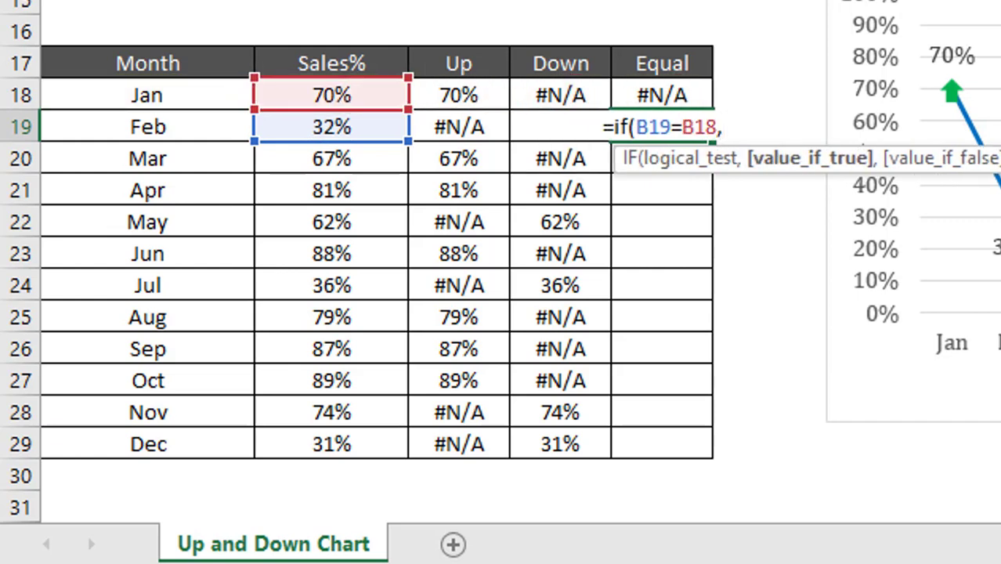
key(Down)
key(Left)
key(Left)
key(Left)
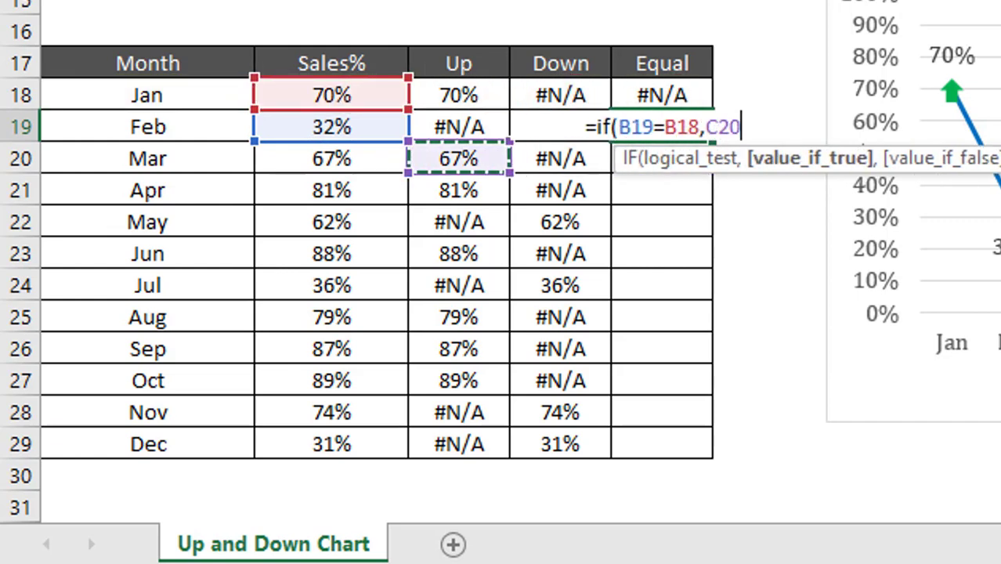
key(Up)
text(,)
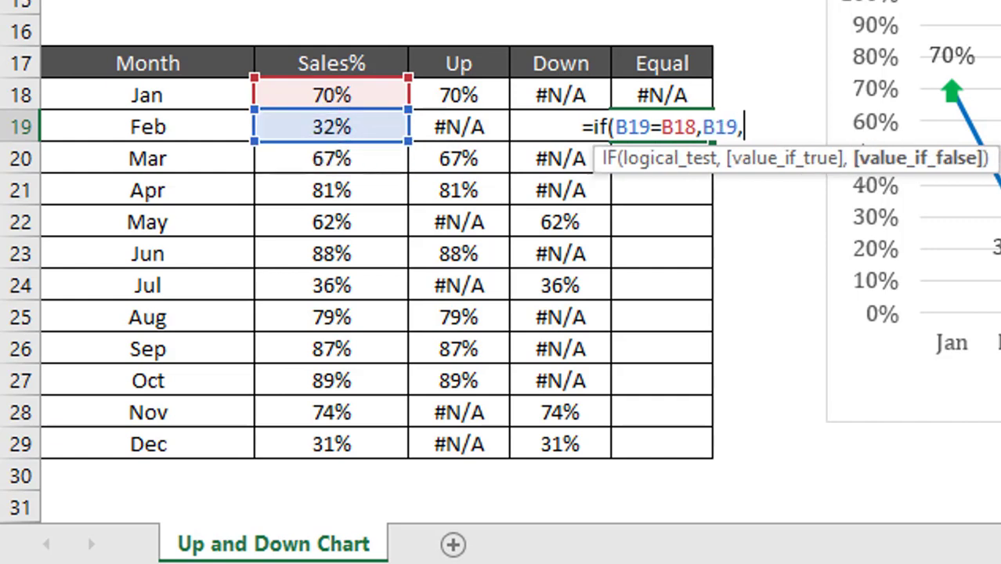
text( NA())
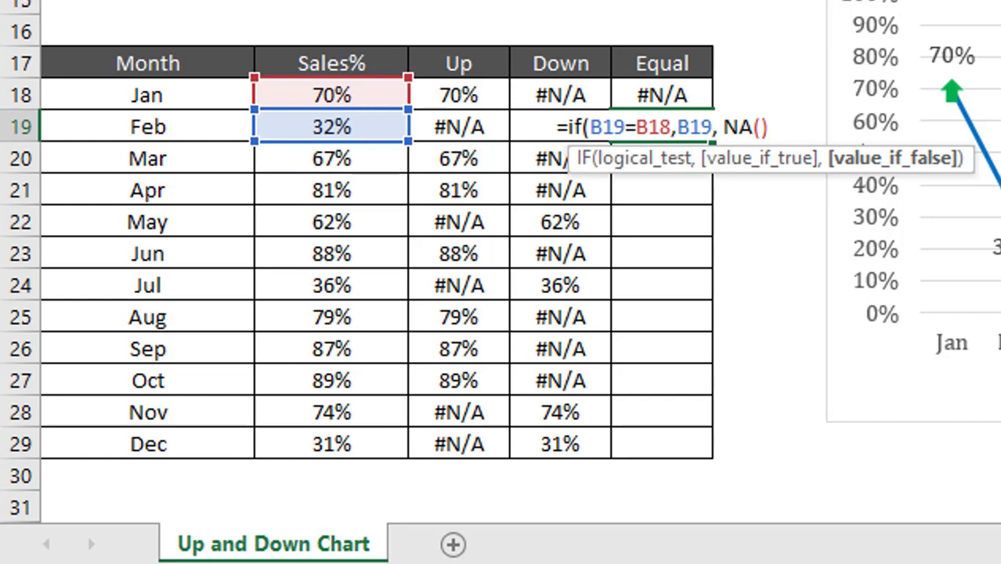
text())
key(Return)
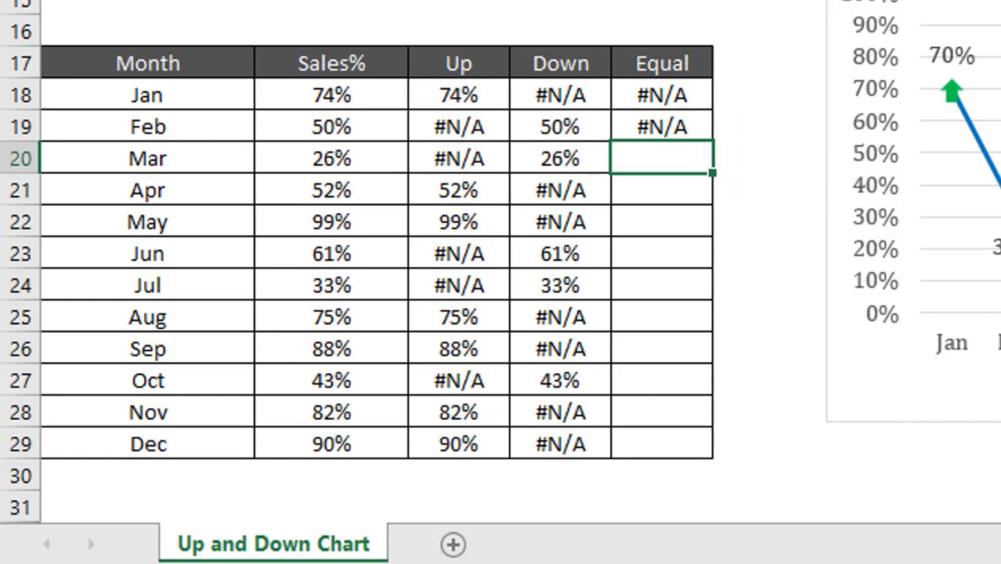
- Fill the Feb Equal formula in E19 down through Dec, covering E19:E29
key(Up)
key(Left)
key(ctrl+Down)
key(Right)
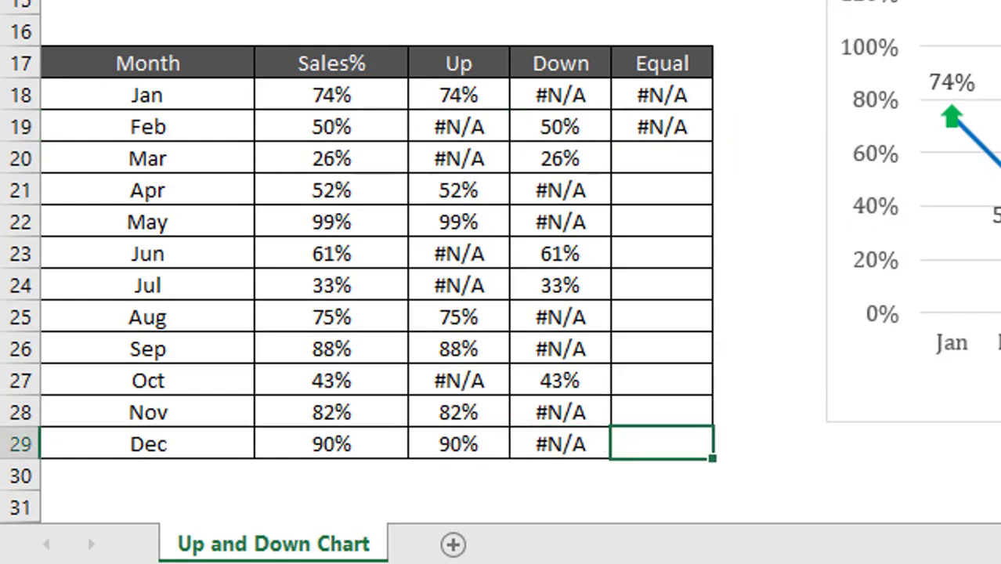
key(ctrl+shift+Up)
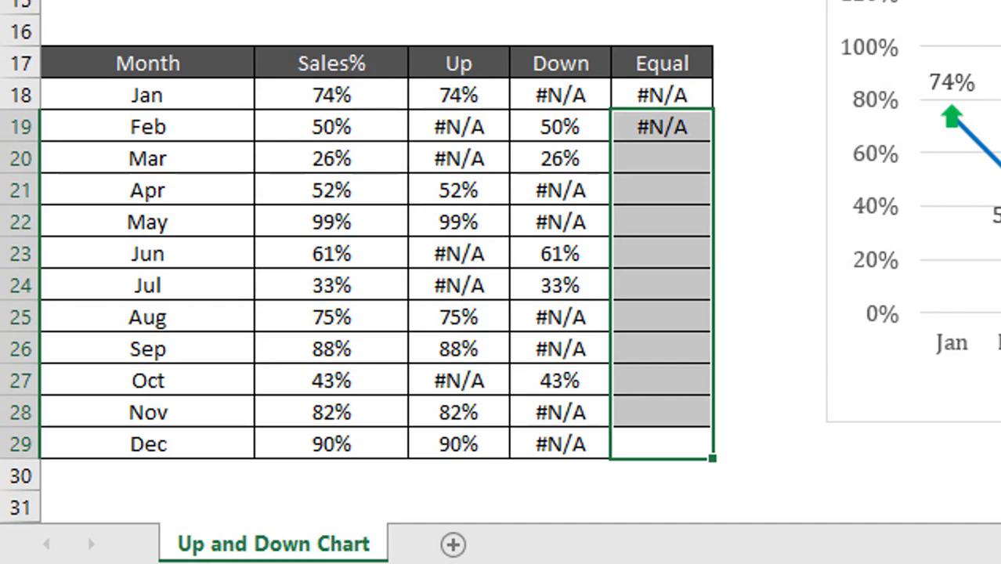
key(ctrl+d)
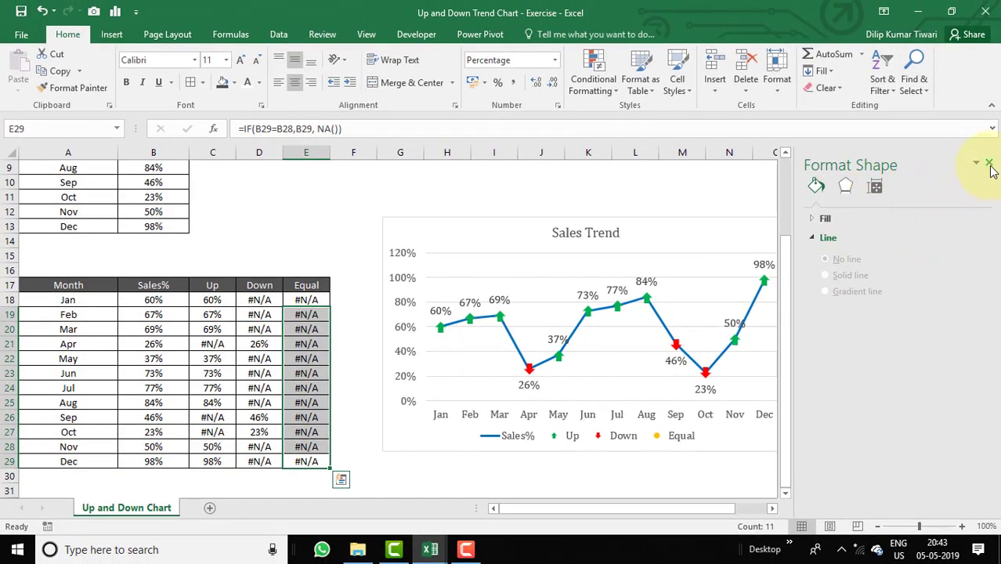
- Close the Format Shape pane and select the empty cell F13 beside the Sales Trend chart
click(990, 166)
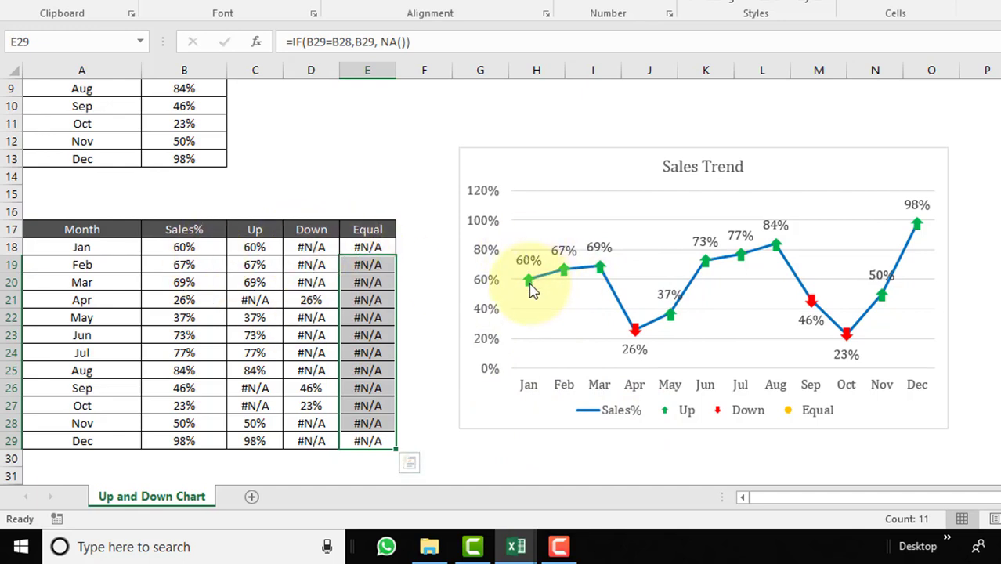
mouse_move(533, 290)
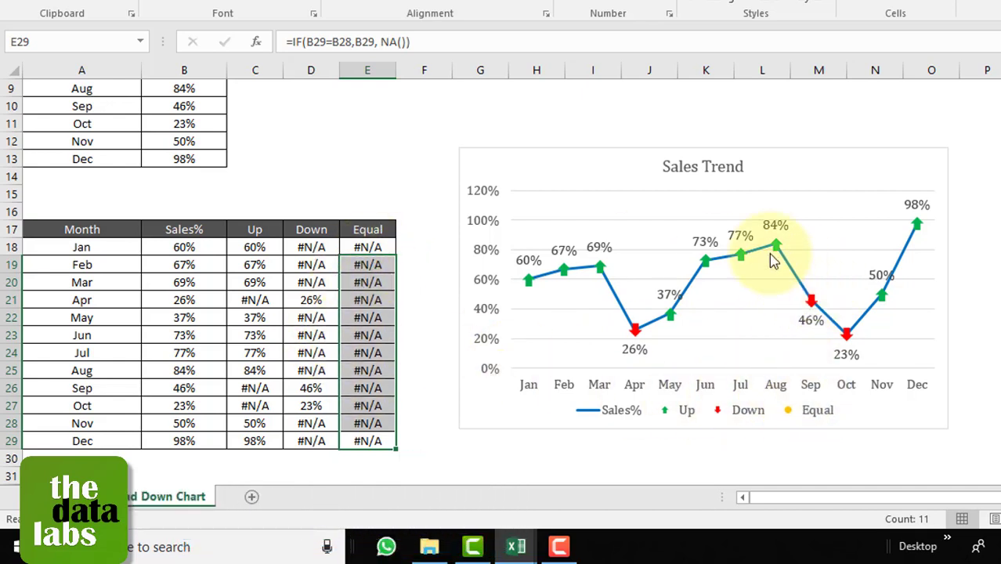
click(434, 160)
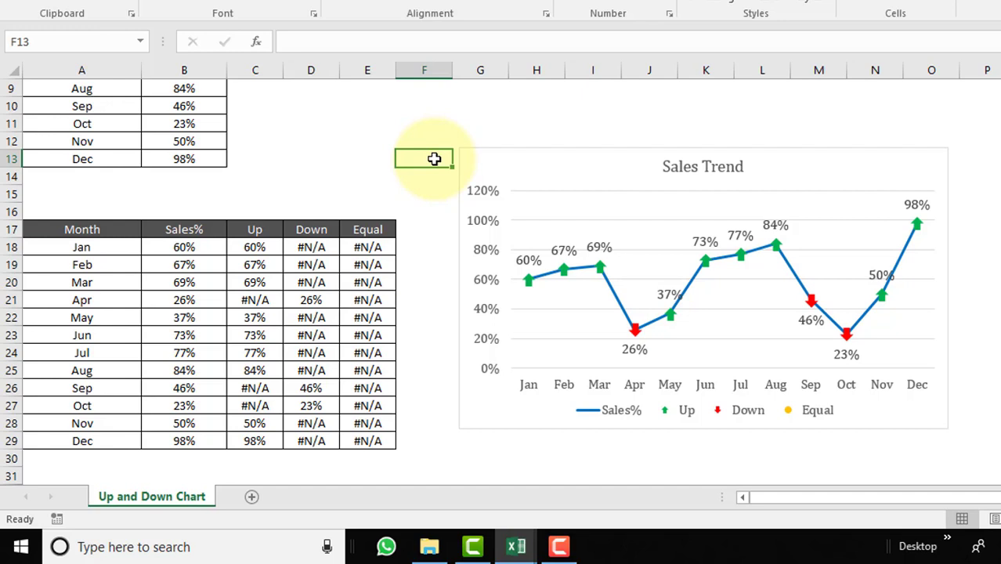
- Recalculate the sheet to refresh the monthly sales percentages and the chart's Up, Down and Equal markers
key(F9)
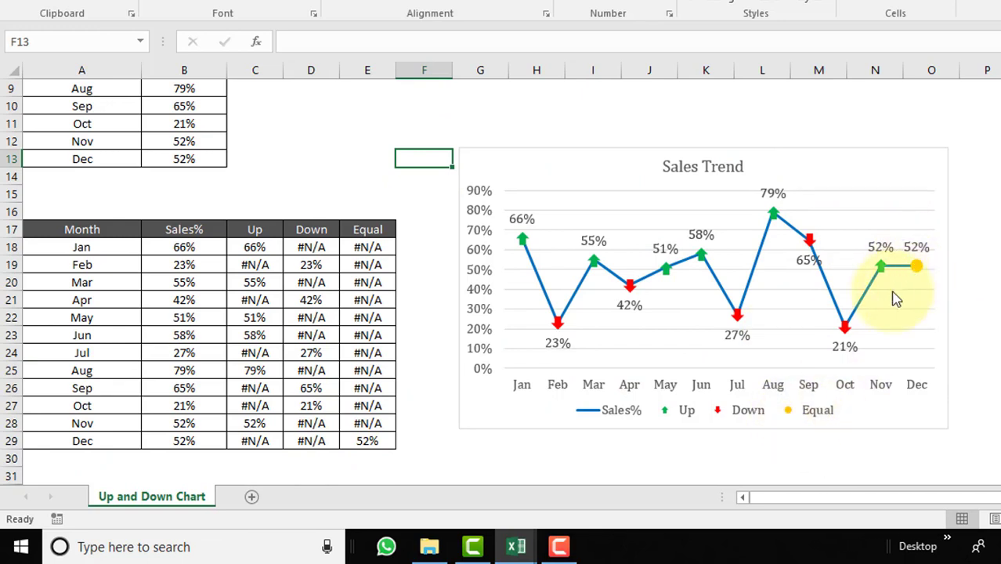
- Add primary major vertical gridlines to the Sales Trend chart
click(559, 156)
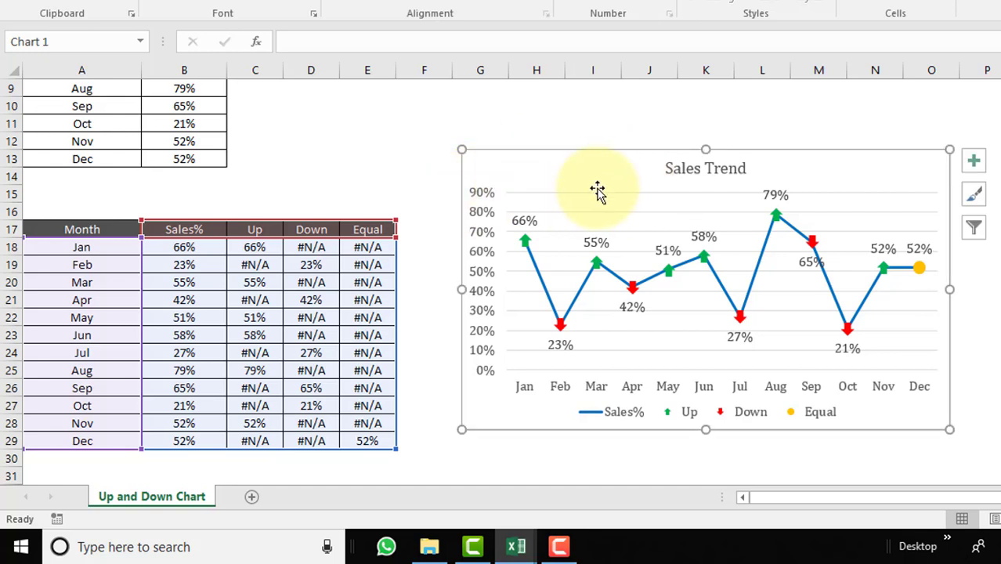
click(688, 195)
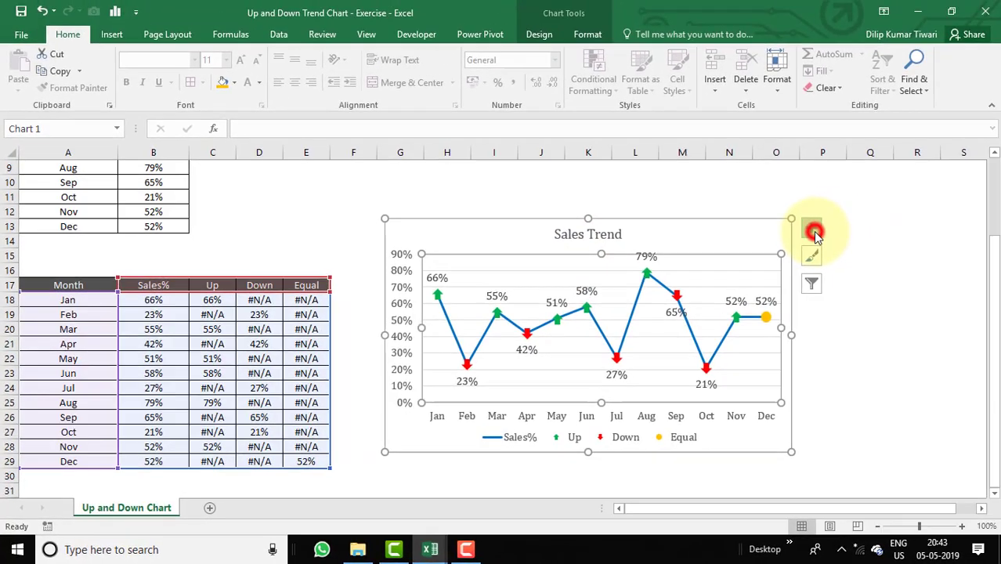
click(814, 232)
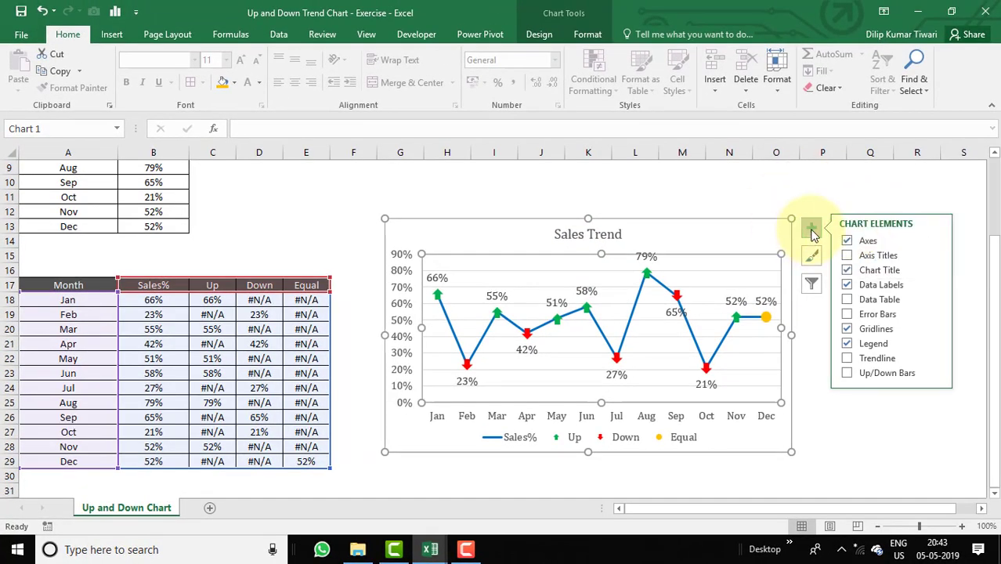
click(934, 331)
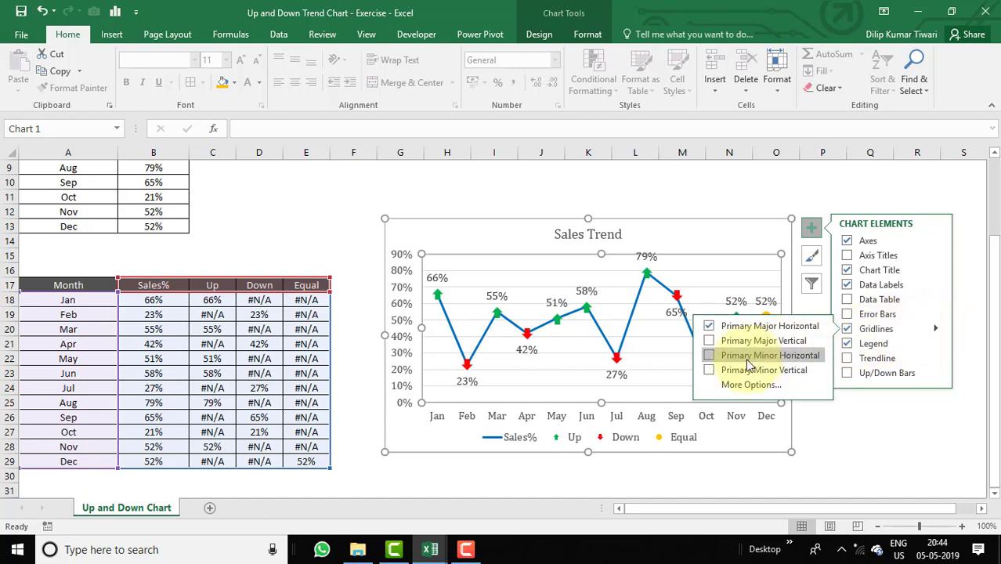
click(710, 342)
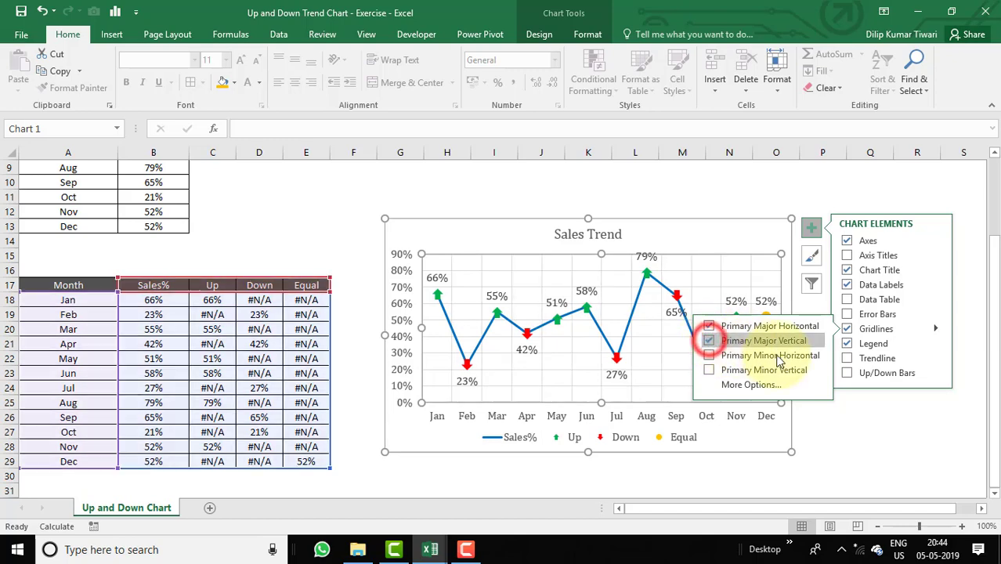
click(845, 417)
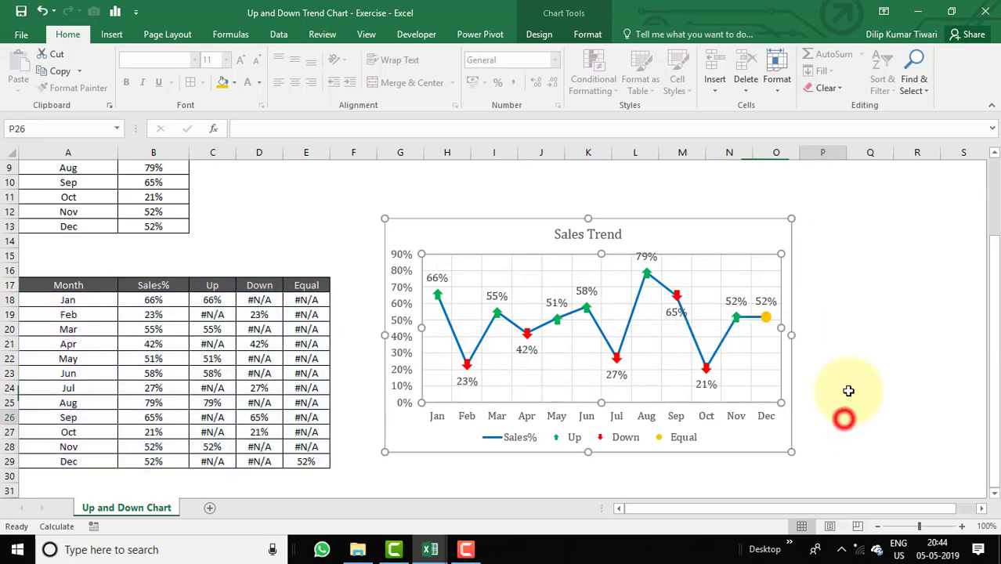
- Apply an outer shadow offset to the right to the chart area of the Sales Trend chart
click(685, 225)
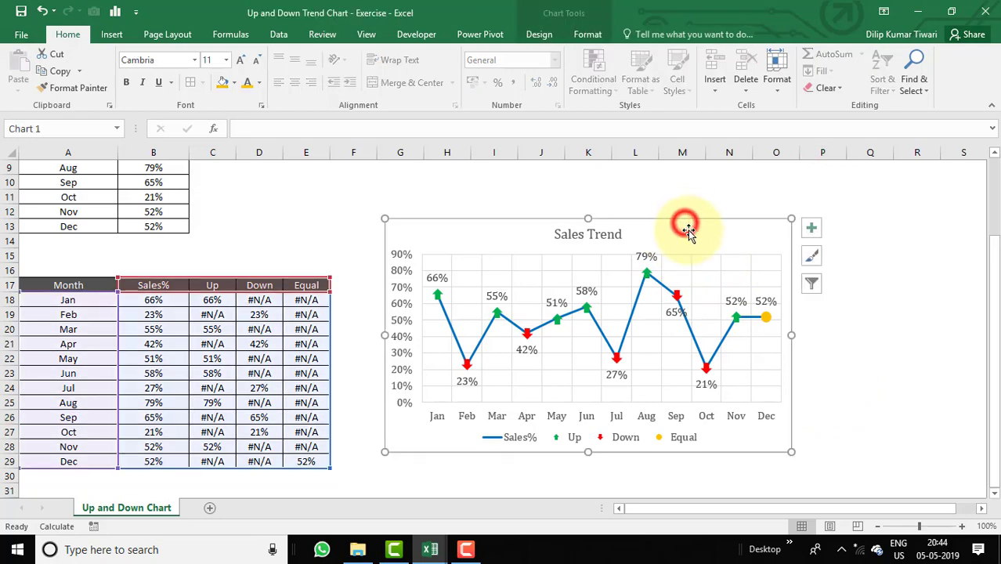
click(582, 37)
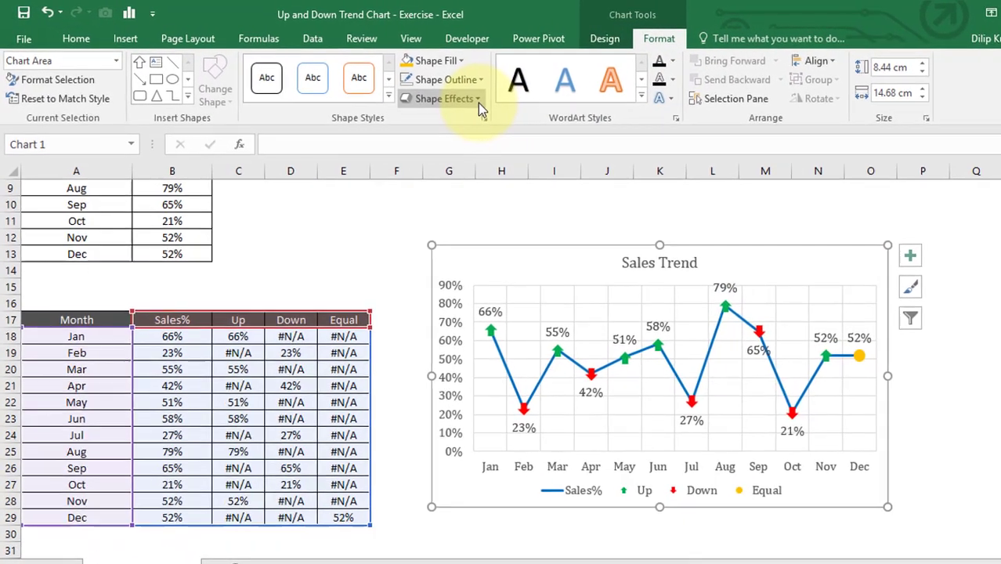
click(430, 94)
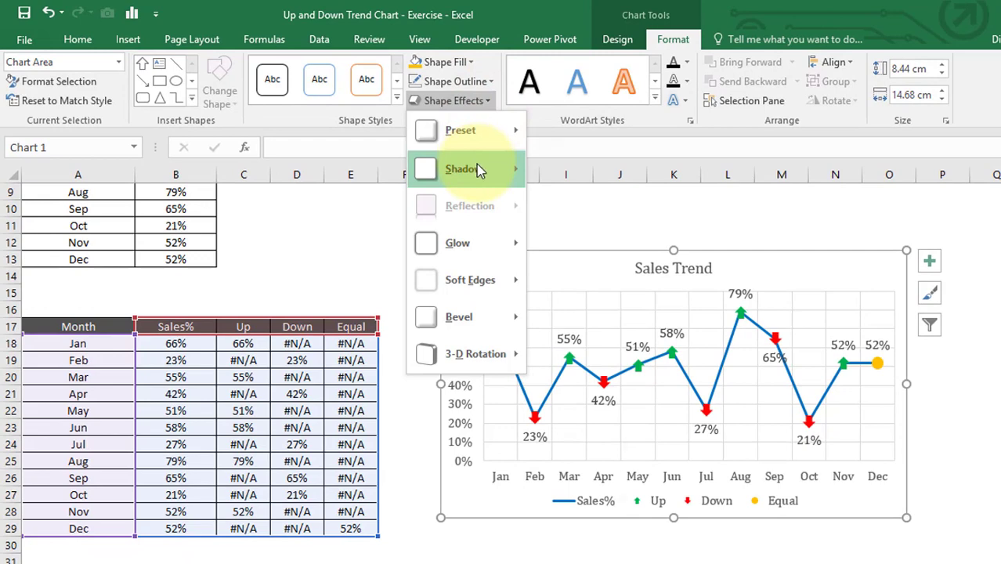
mouse_move(477, 164)
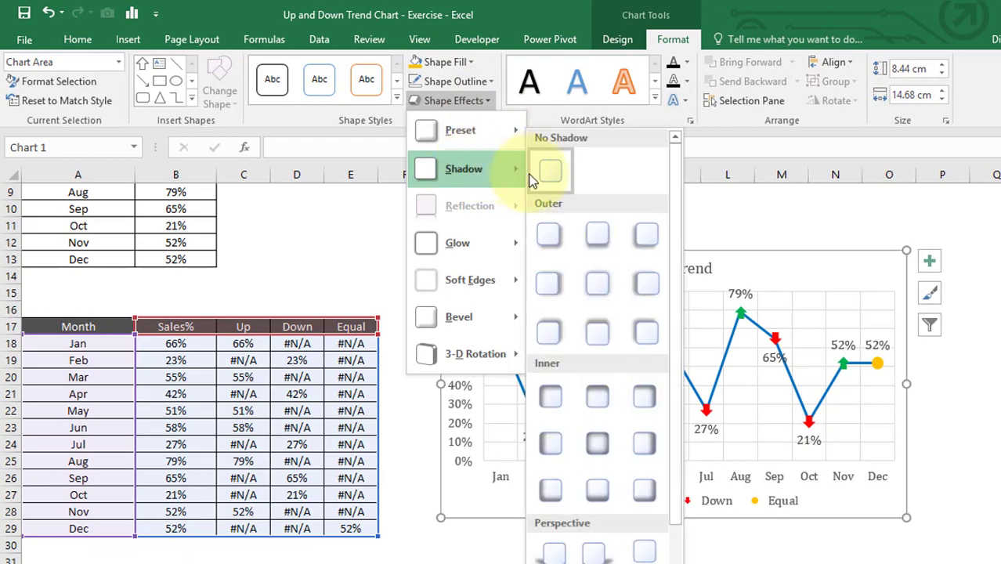
click(556, 284)
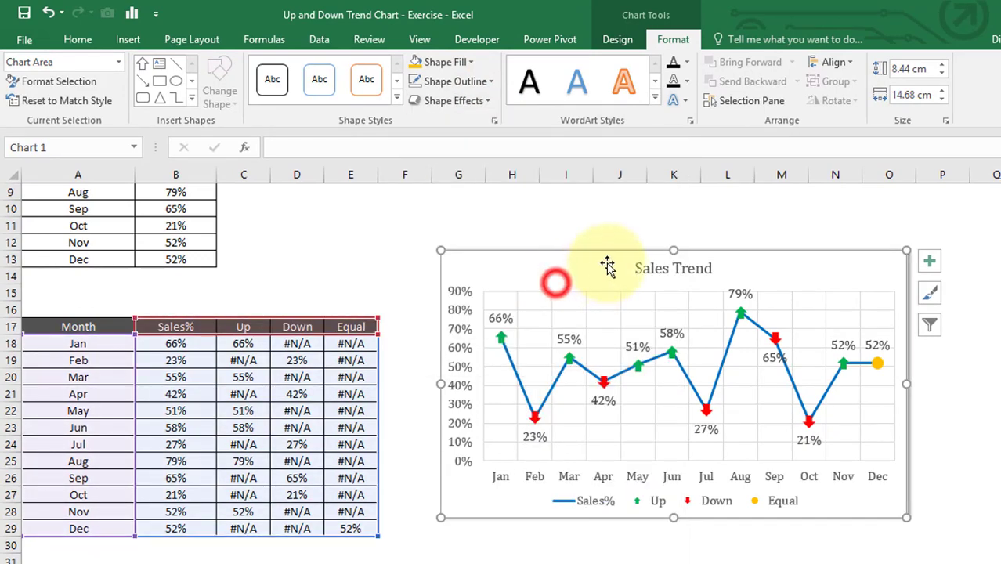
click(603, 223)
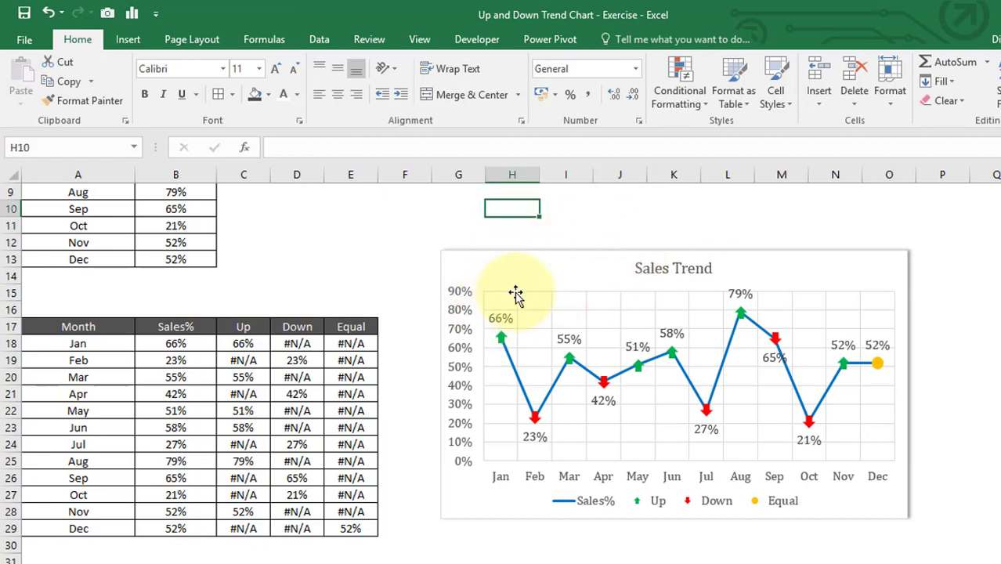
- Apply an outer shadow offset to the bottom to the chart's plot area
click(515, 296)
click(682, 39)
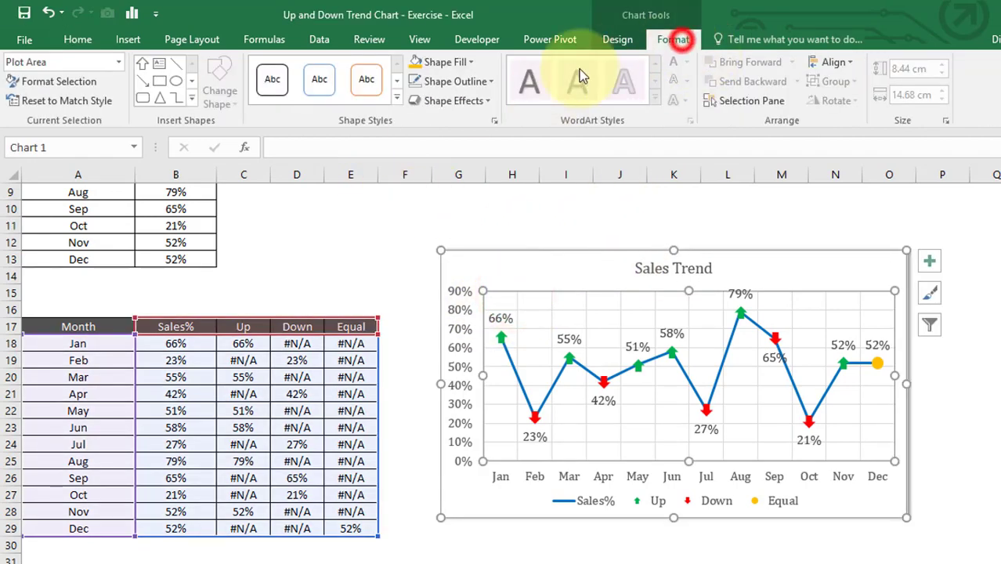
click(487, 102)
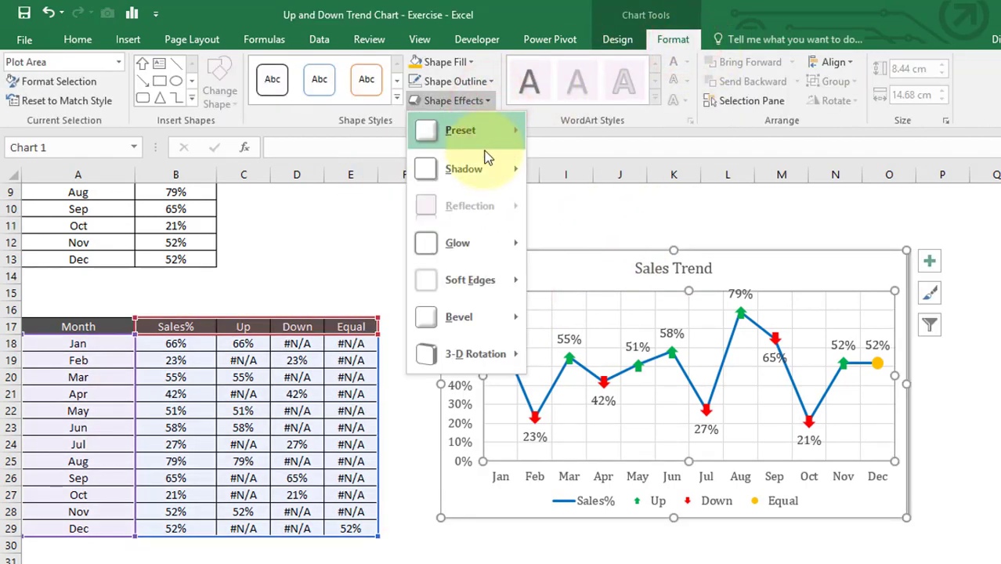
mouse_move(486, 172)
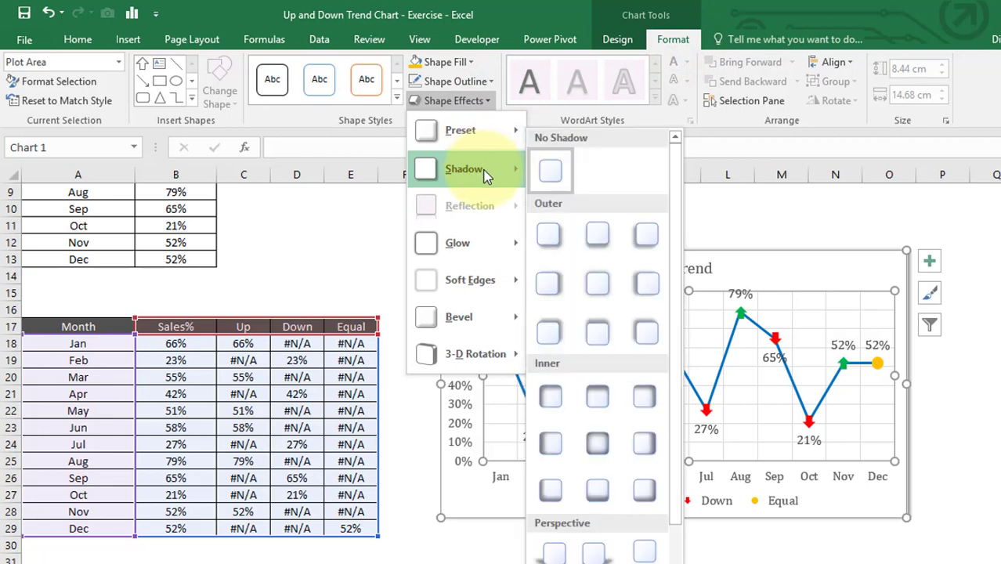
click(598, 237)
click(600, 227)
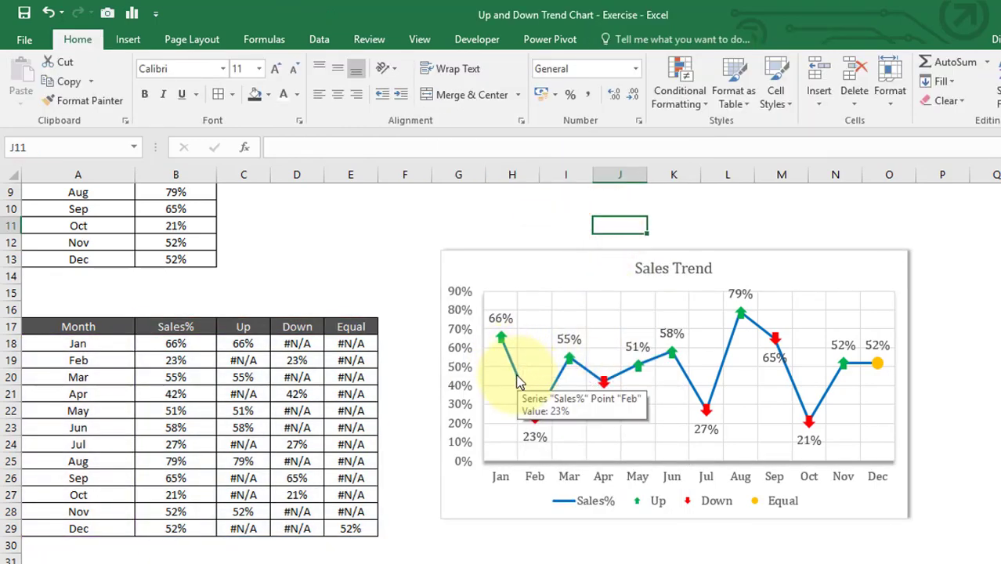
- Apply an outer shadow offset to the bottom to the Sales% line series
click(517, 376)
click(517, 376)
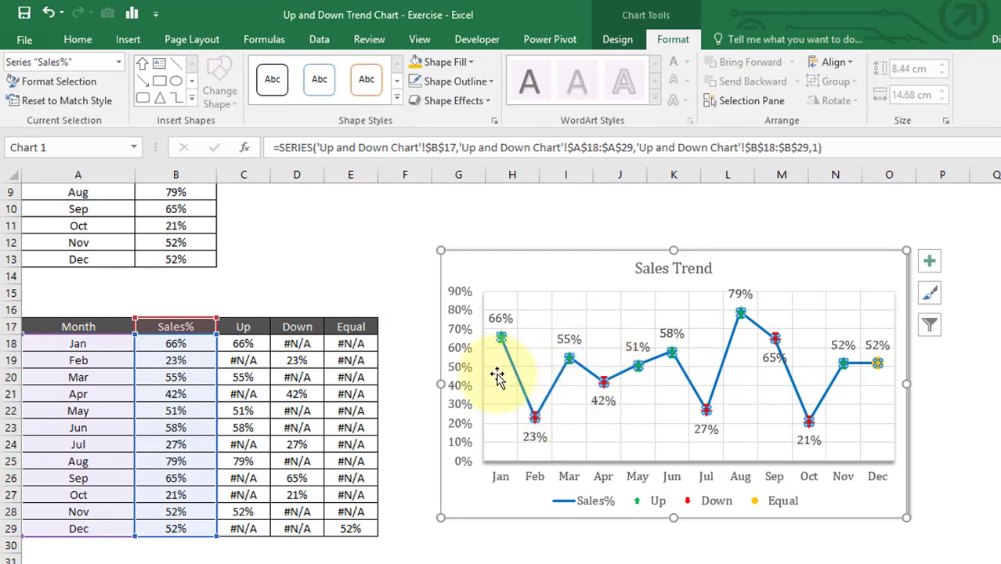
click(671, 40)
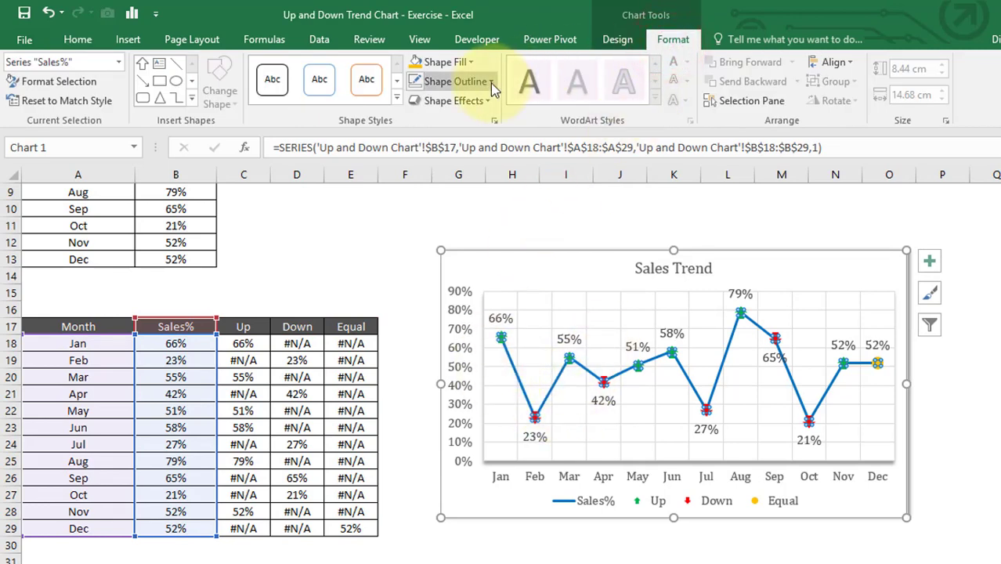
click(479, 100)
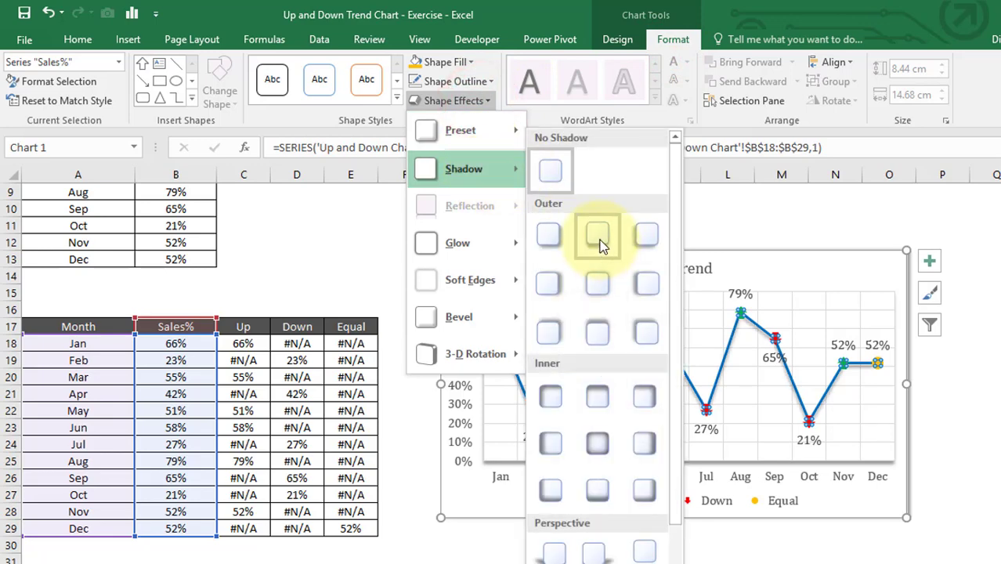
click(599, 239)
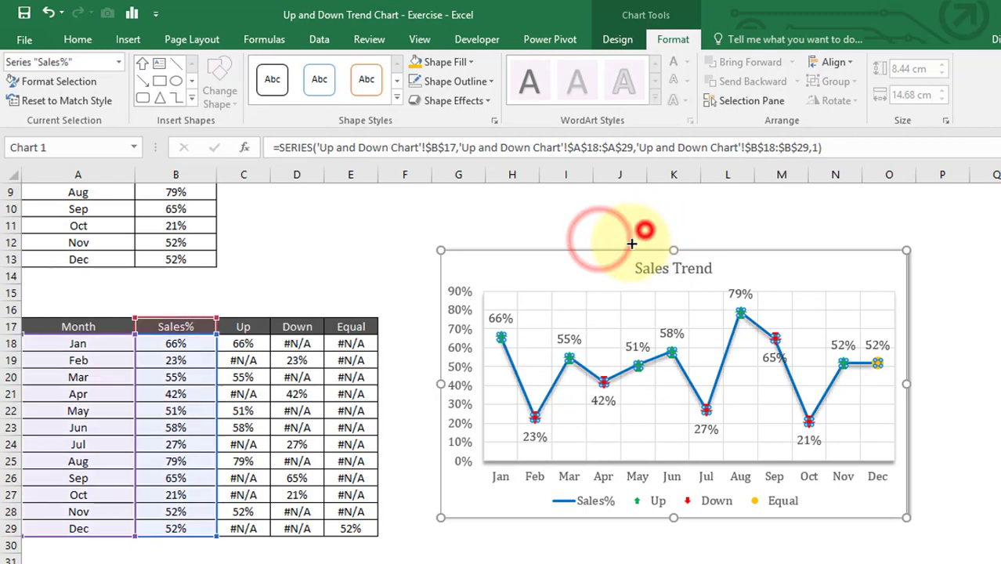
click(639, 226)
- Move the Sales Trend chart slightly upward and turn on rounded corners for its chart area border
drag(481, 240, 473, 215)
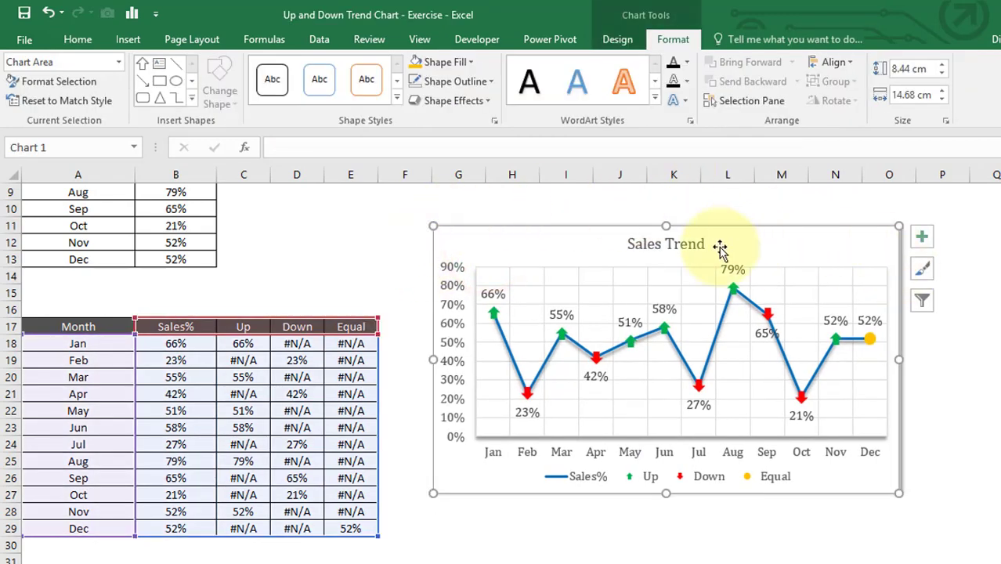
drag(500, 235, 472, 250)
right_click(472, 249)
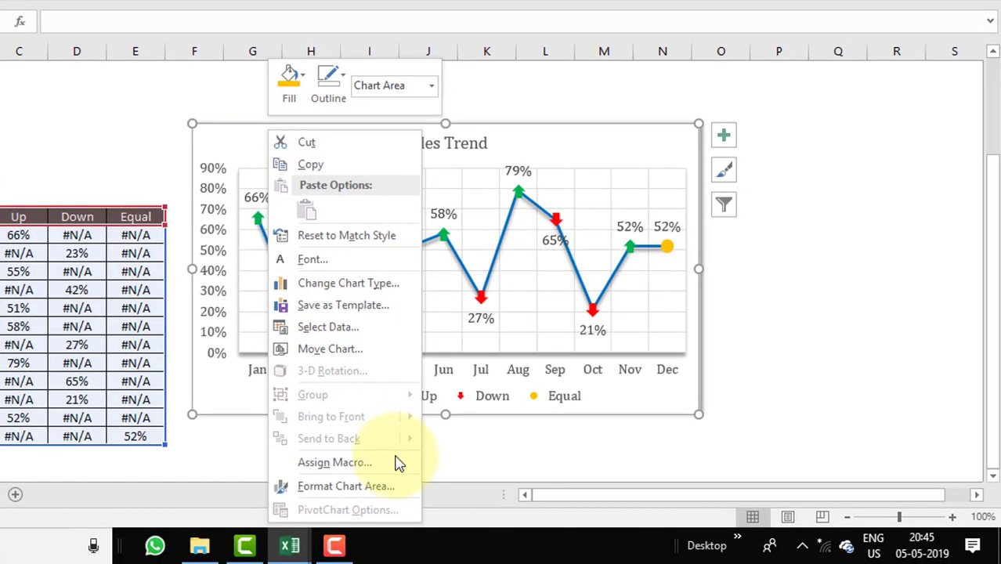
click(378, 493)
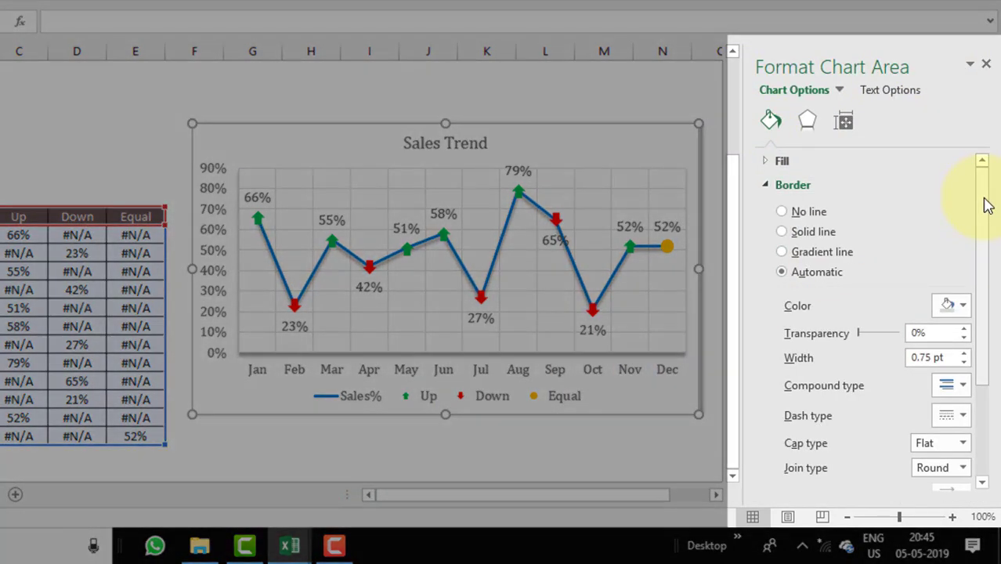
drag(989, 206, 977, 314)
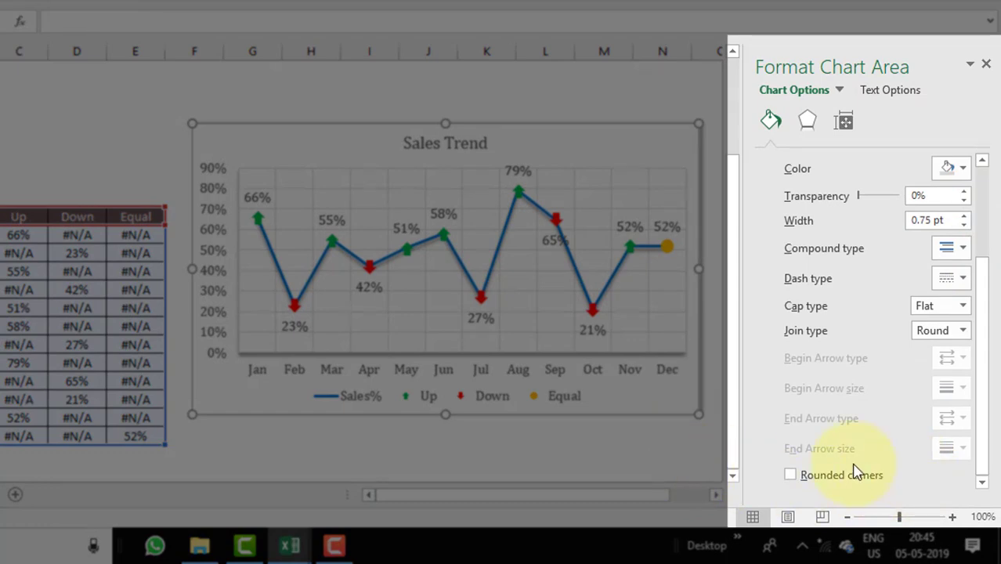
click(788, 476)
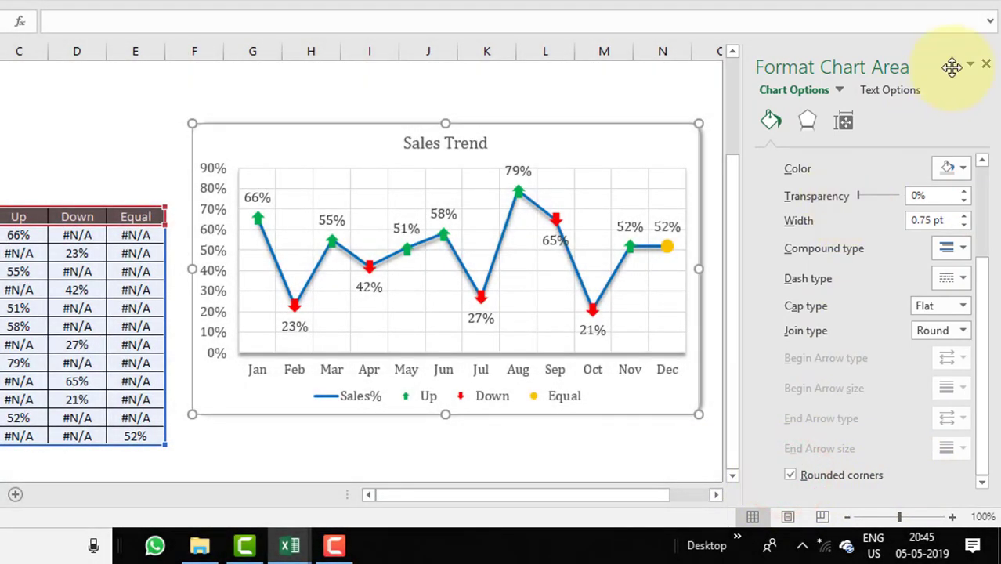
click(989, 62)
click(796, 330)
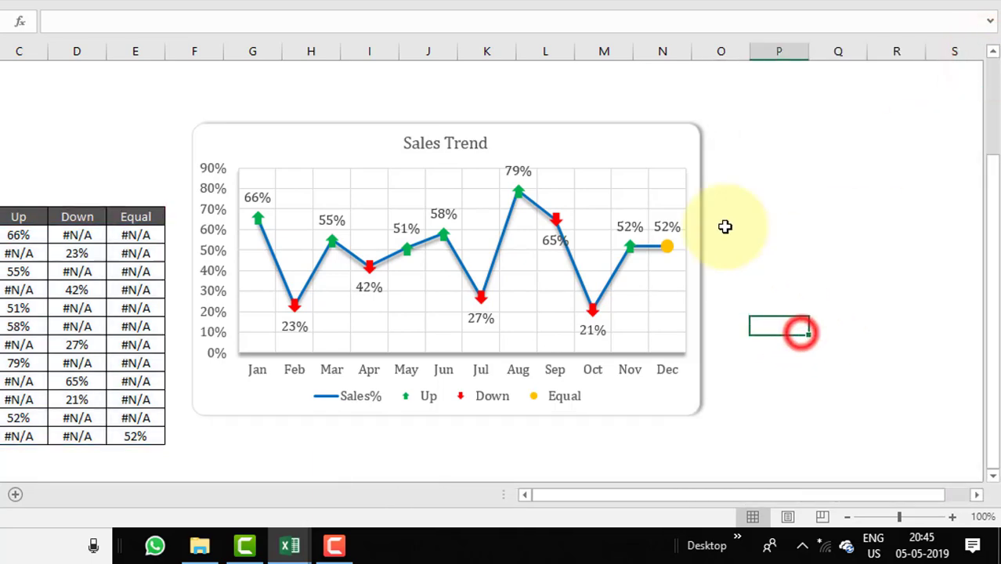
- Enlarge the Sales Trend chart to about 8.89 cm by 15.9 cm and place it at row 1 beside the source data
drag(605, 142, 659, 107)
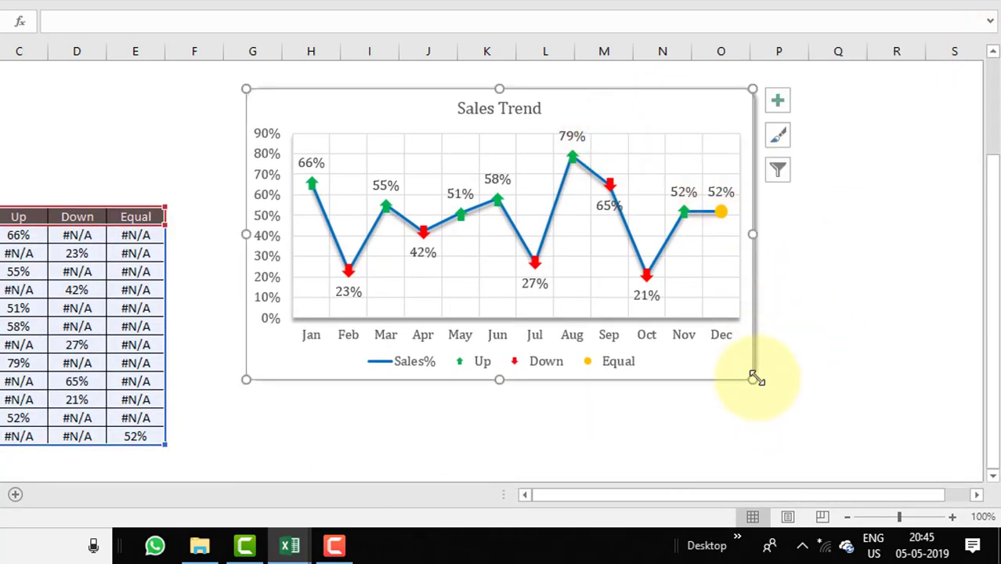
drag(758, 379, 796, 396)
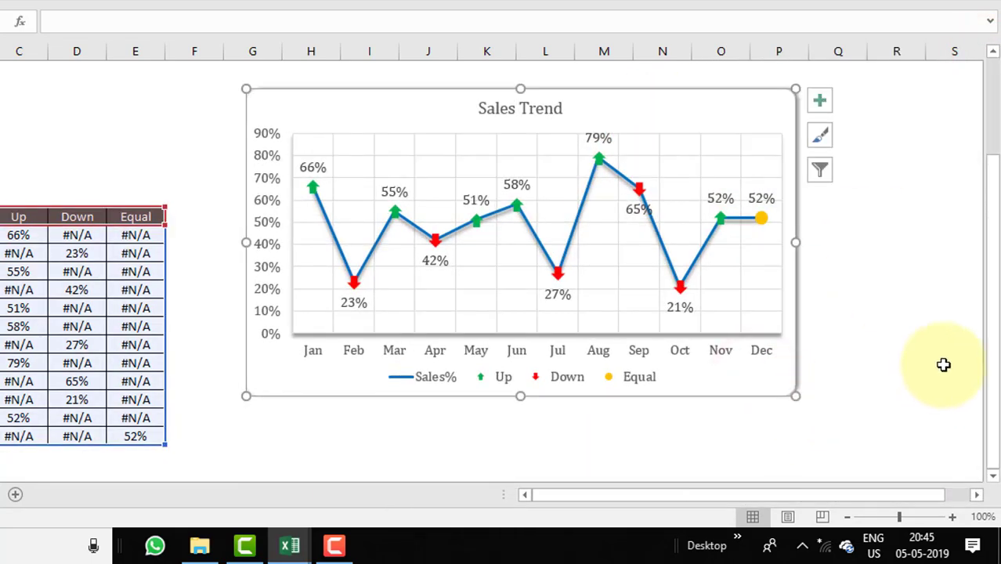
drag(997, 338, 996, 146)
drag(620, 252, 613, 83)
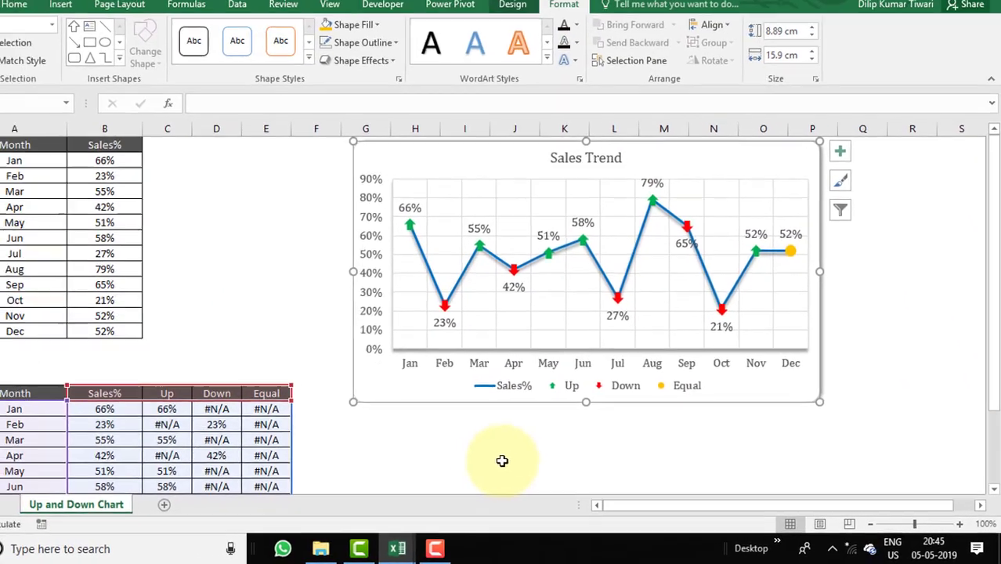
click(428, 436)
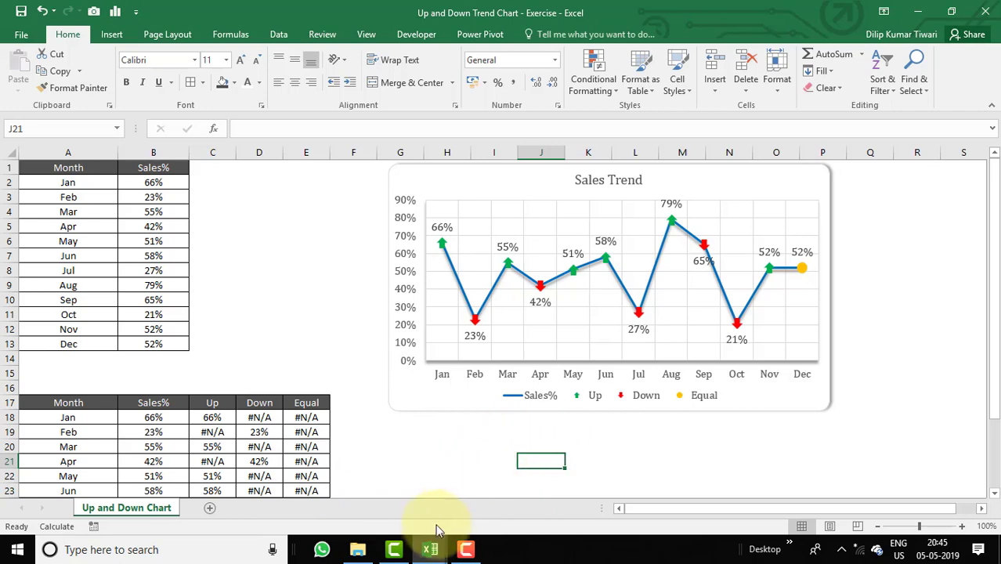
- Examine the finished chart in the Up and Down Trend Chart workbook, and return to the Exercise workbook
mouse_move(437, 552)
click(393, 501)
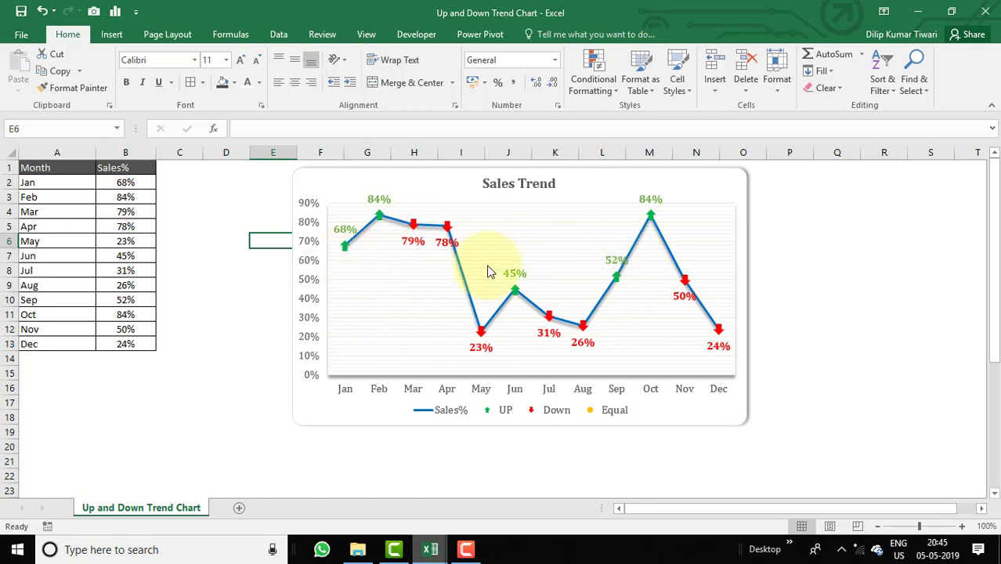
mouse_move(437, 552)
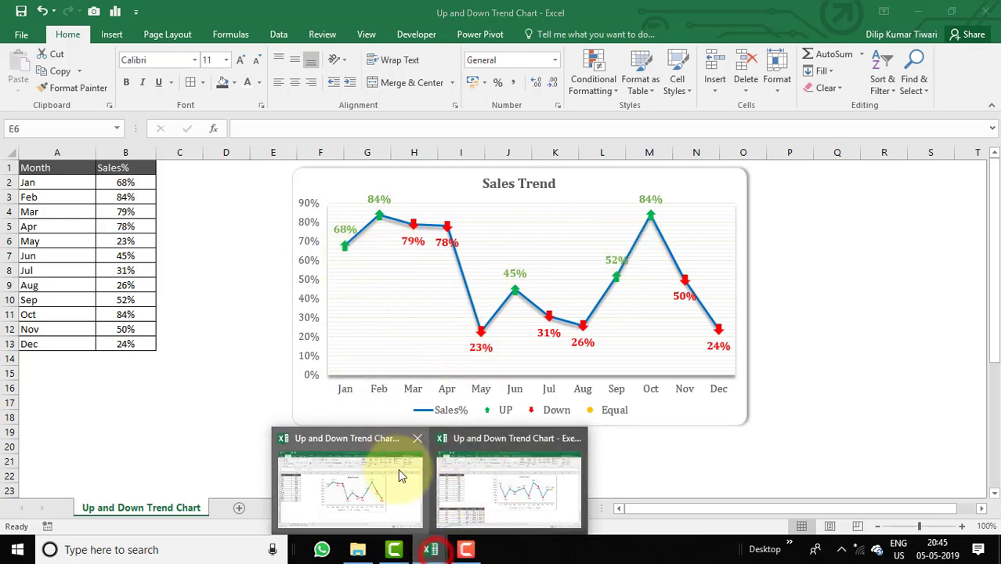
click(484, 443)
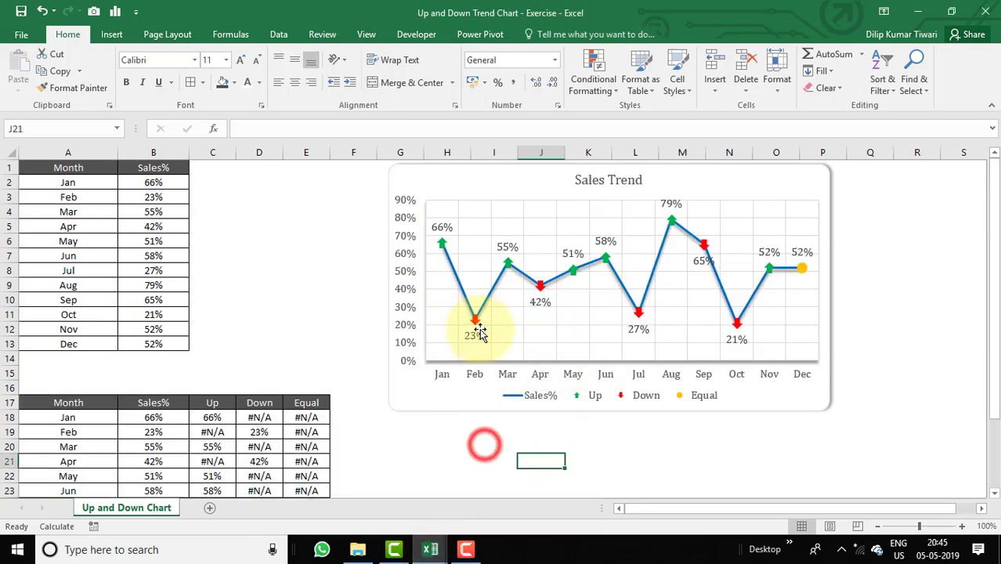
- Replace the Sales Trend chart's primary major horizontal and vertical gridlines with primary minor horizontal and vertical gridlines
click(776, 170)
click(852, 173)
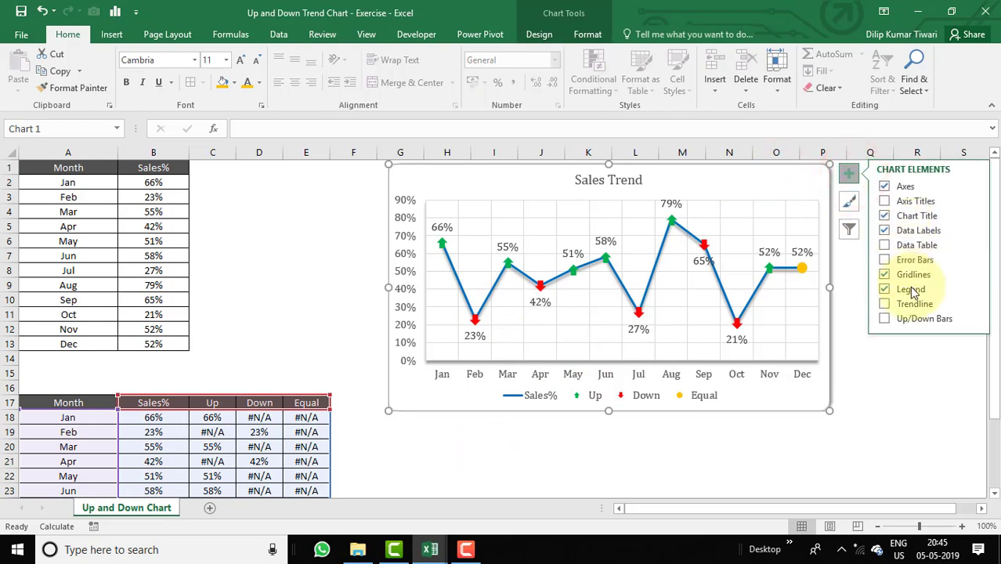
click(972, 276)
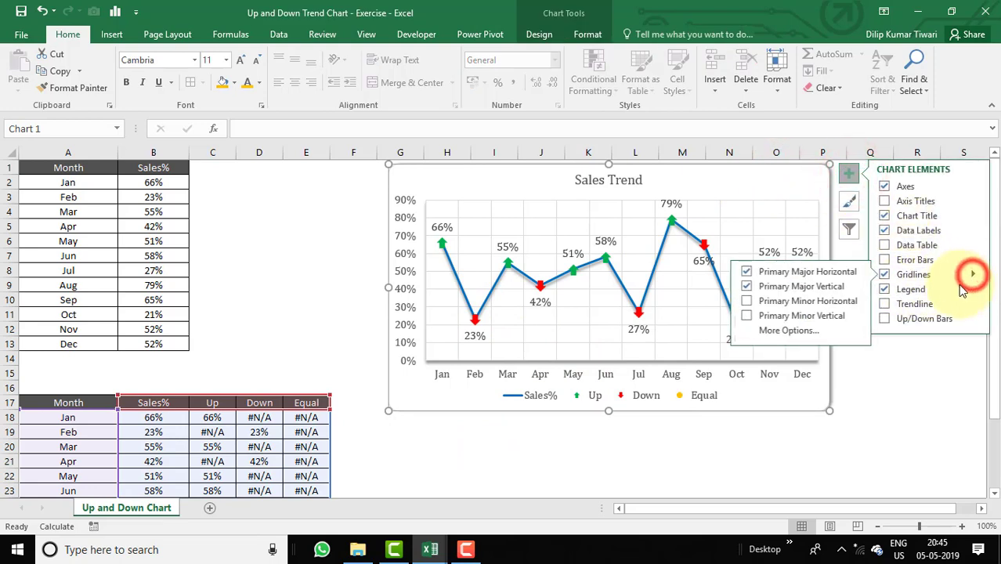
click(746, 301)
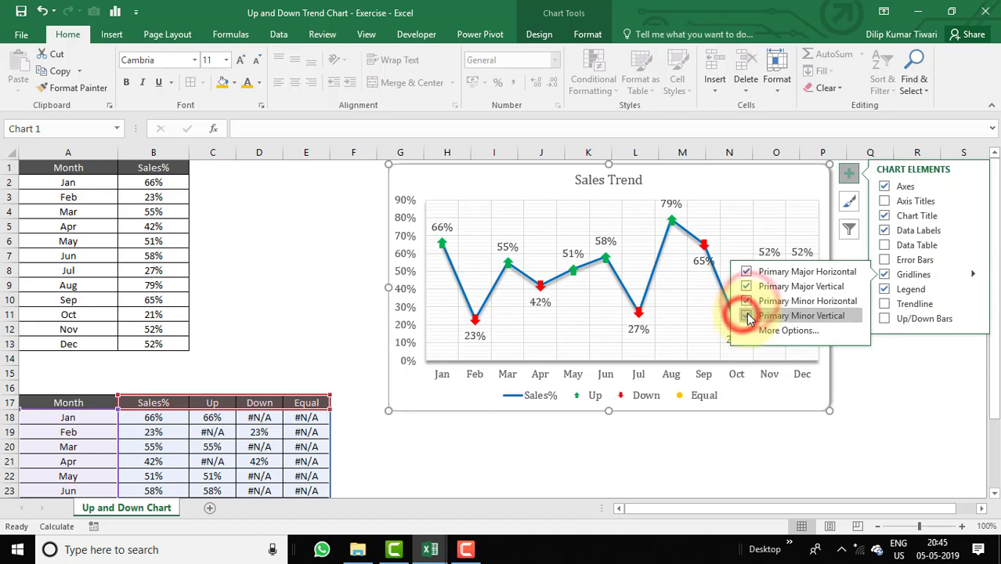
click(747, 315)
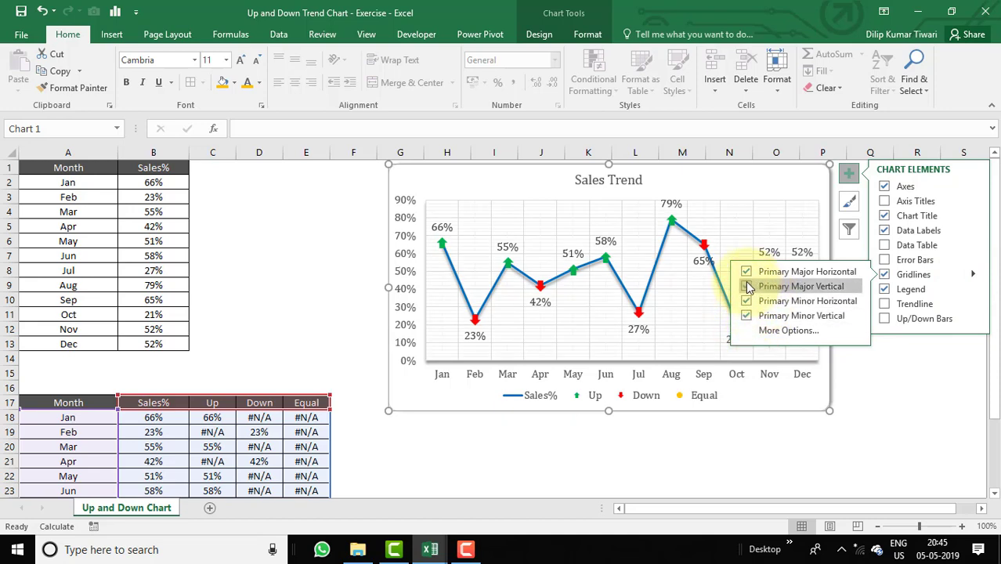
click(747, 285)
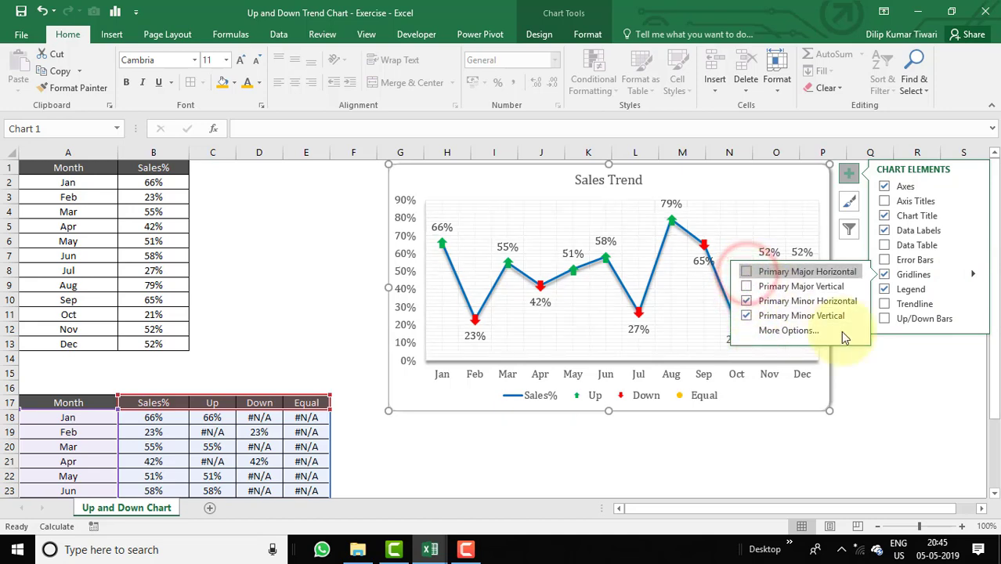
click(903, 373)
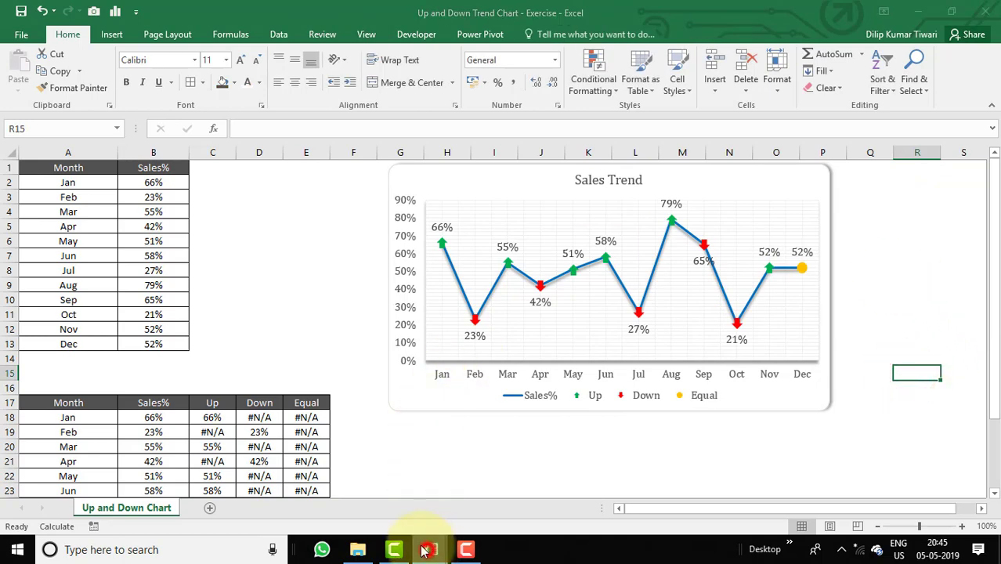
- Compare the gridlines with the finished chart in the Up and Down Trend Chart workbook, and return to the Exercise workbook
mouse_move(429, 548)
click(375, 466)
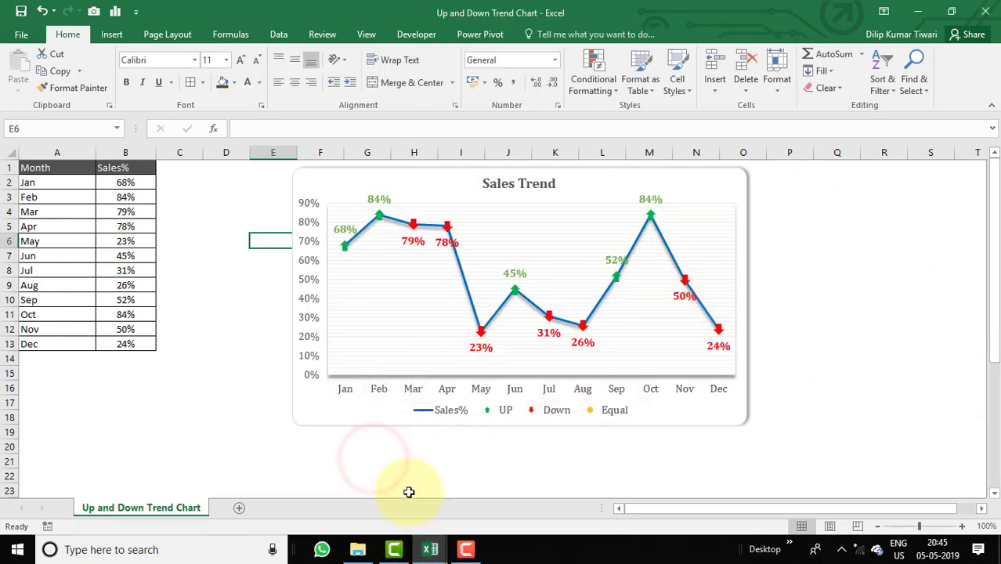
click(430, 548)
click(453, 463)
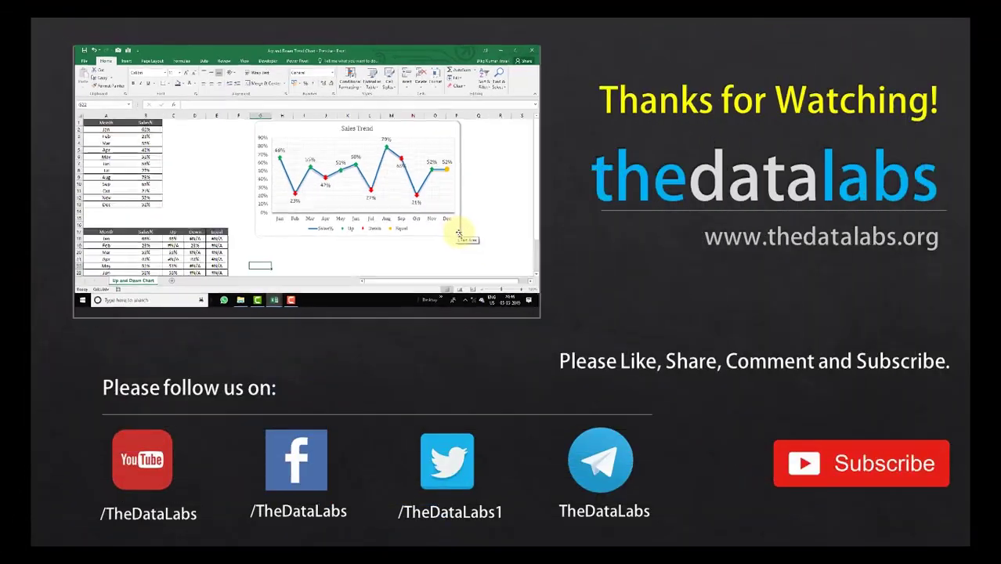
click(475, 208)
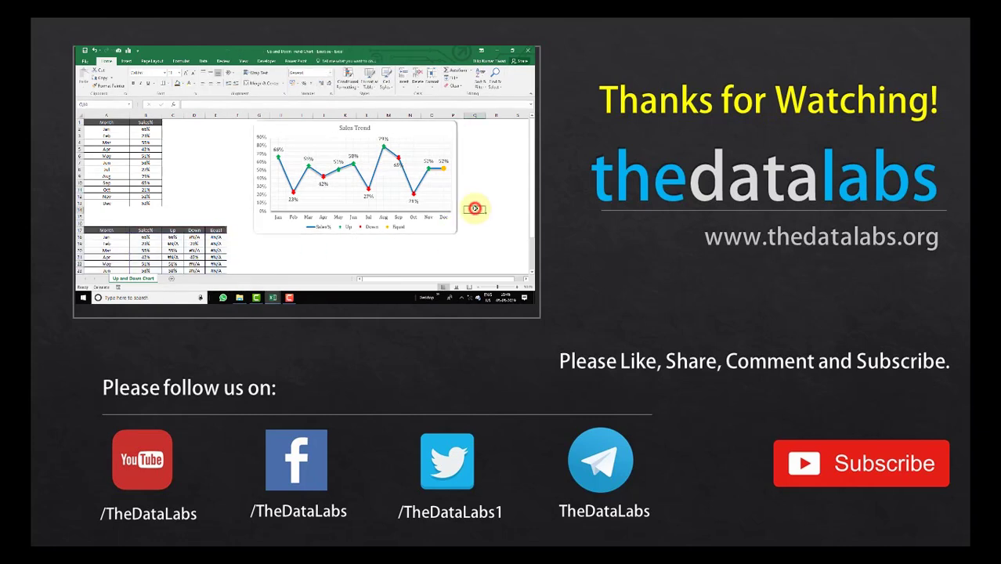